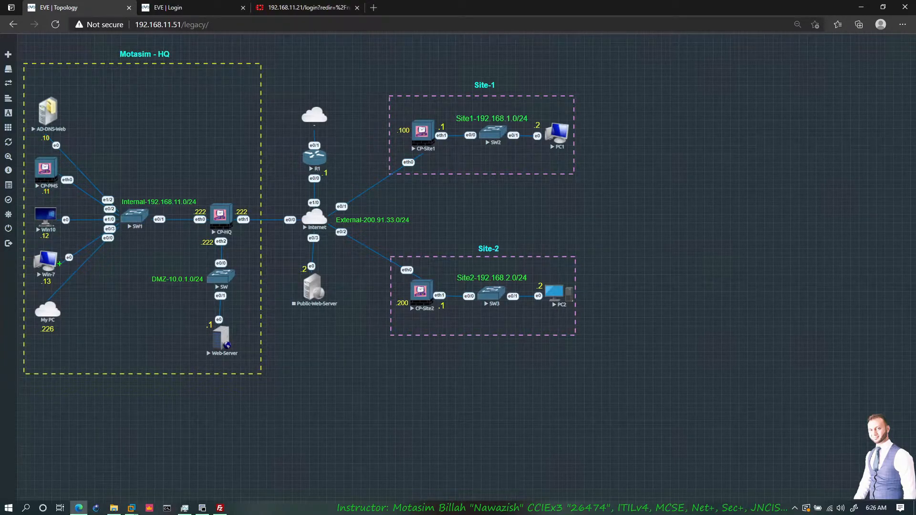
{"action": "mouse_move", "coordinate": [59, 262]}
{"action": "left_mouse_down"}
{"action": "mouse_move", "coordinate": [102, 232]}
{"action": "mouse_move", "coordinate": [157, 213]}
{"action": "mouse_move", "coordinate": [209, 212]}
{"action": "mouse_move", "coordinate": [224, 318]}
{"action": "left_mouse_up"}
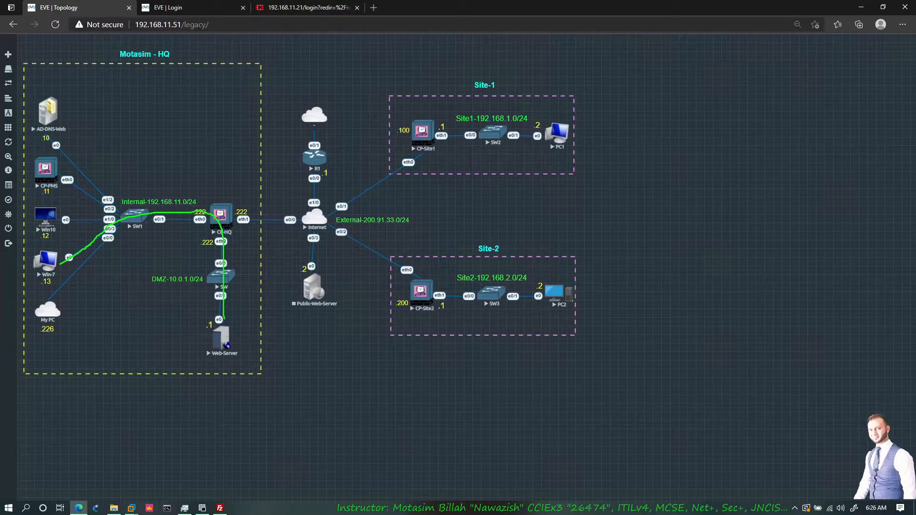
{"action": "mouse_move", "coordinate": [64, 266]}
{"action": "left_mouse_down"}
{"action": "mouse_move", "coordinate": [168, 212]}
{"action": "mouse_move", "coordinate": [275, 238]}
{"action": "mouse_move", "coordinate": [301, 275]}
{"action": "left_mouse_up"}
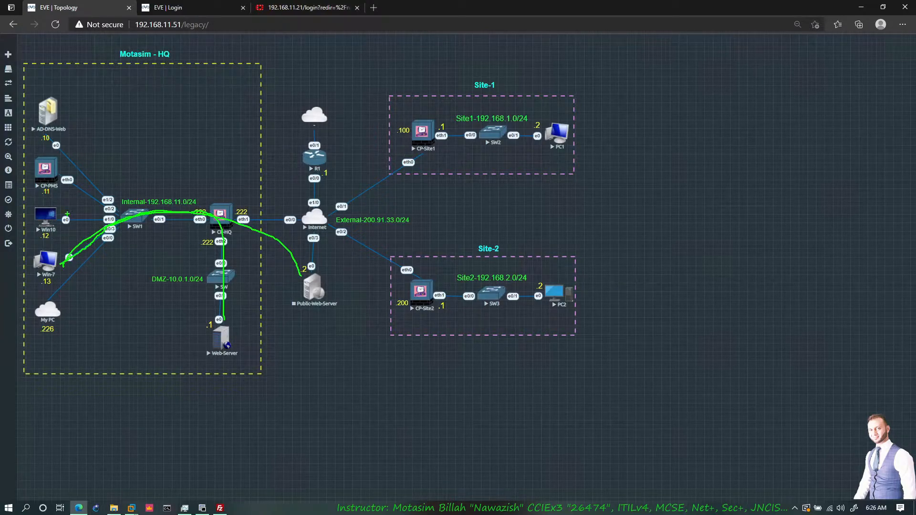
{"action": "left_click_drag", "start_coordinate": [63, 216], "coordinate": [64, 243]}
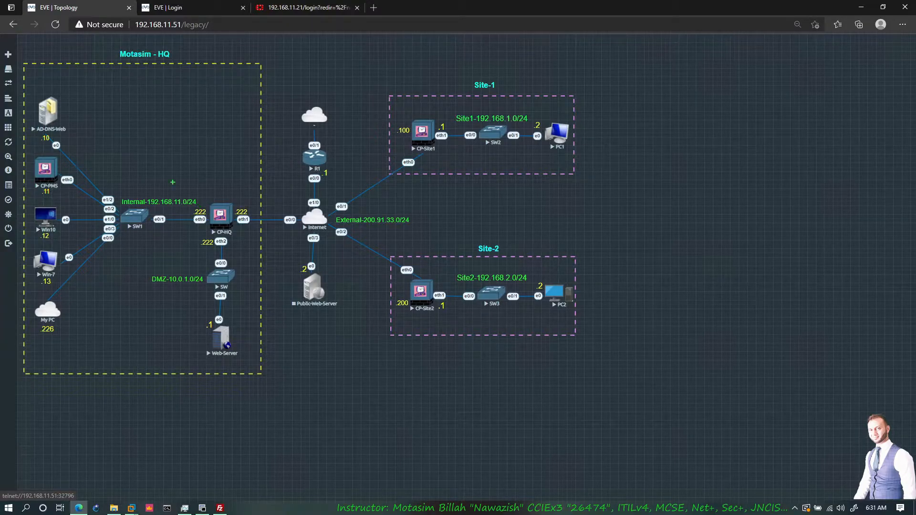
{"action": "left_click_drag", "start_coordinate": [165, 160], "coordinate": [180, 158]}
{"action": "mouse_move", "coordinate": [58, 241]}
{"action": "left_mouse_down"}
{"action": "mouse_move", "coordinate": [72, 255]}
{"action": "mouse_move", "coordinate": [49, 244]}
{"action": "left_mouse_up"}
{"action": "mouse_move", "coordinate": [125, 189]}
{"action": "left_mouse_down"}
{"action": "mouse_move", "coordinate": [186, 187]}
{"action": "mouse_move", "coordinate": [151, 216]}
{"action": "mouse_move", "coordinate": [120, 203]}
{"action": "mouse_move", "coordinate": [128, 186]}
{"action": "left_mouse_up"}
{"action": "mouse_move", "coordinate": [229, 258]}
{"action": "left_mouse_down"}
{"action": "mouse_move", "coordinate": [238, 261]}
{"action": "mouse_move", "coordinate": [242, 316]}
{"action": "mouse_move", "coordinate": [193, 256]}
{"action": "mouse_move", "coordinate": [220, 256]}
{"action": "left_mouse_up"}
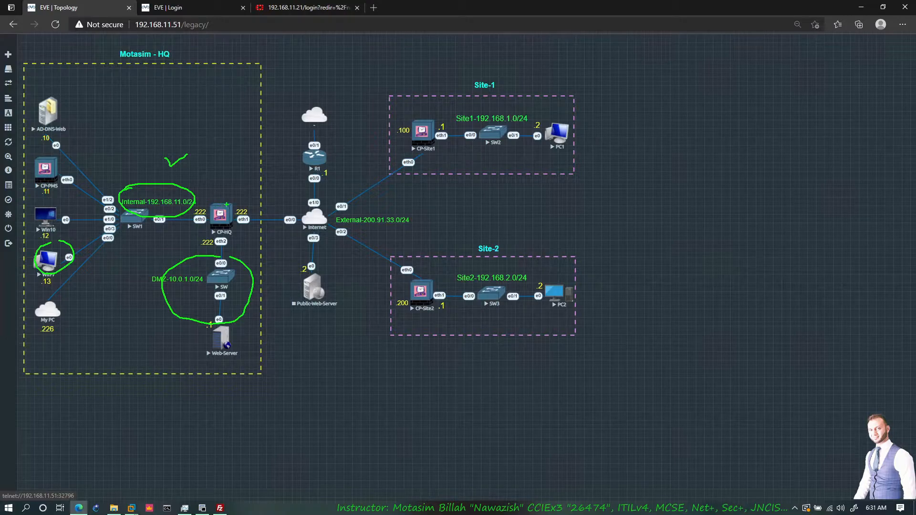
{"action": "key", "text": "Escape"}
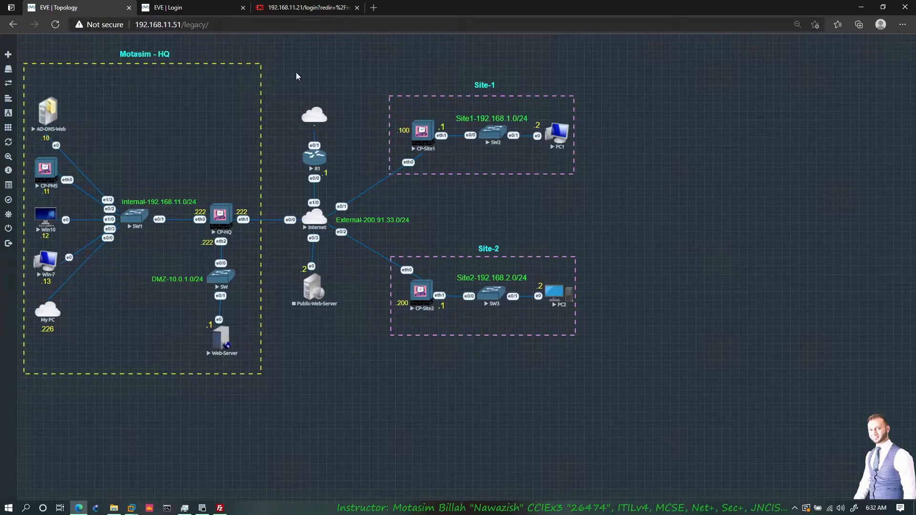
- Open the Gaia portal at 192.168.11.222 in a new browser tab and log in as admin with the account password
{"action": "left_click", "coordinate": [373, 14]}
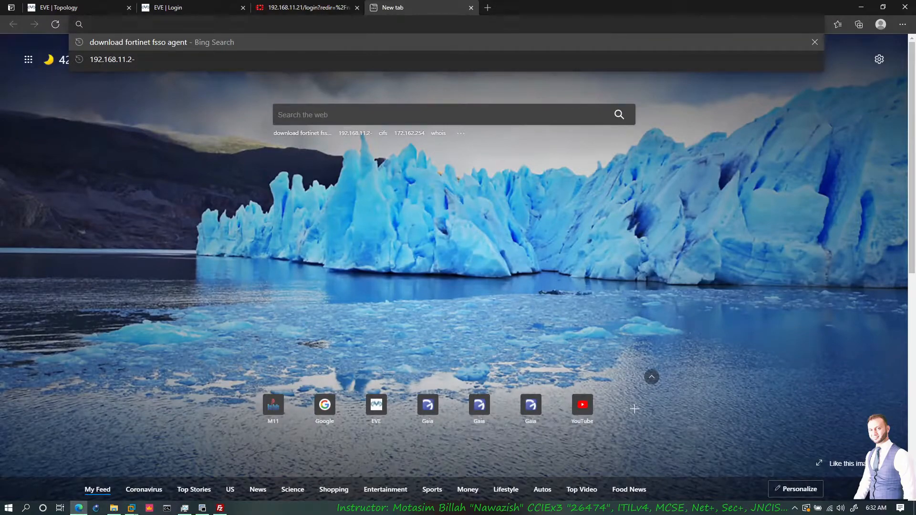
{"action": "type", "text": "192.168.11."}
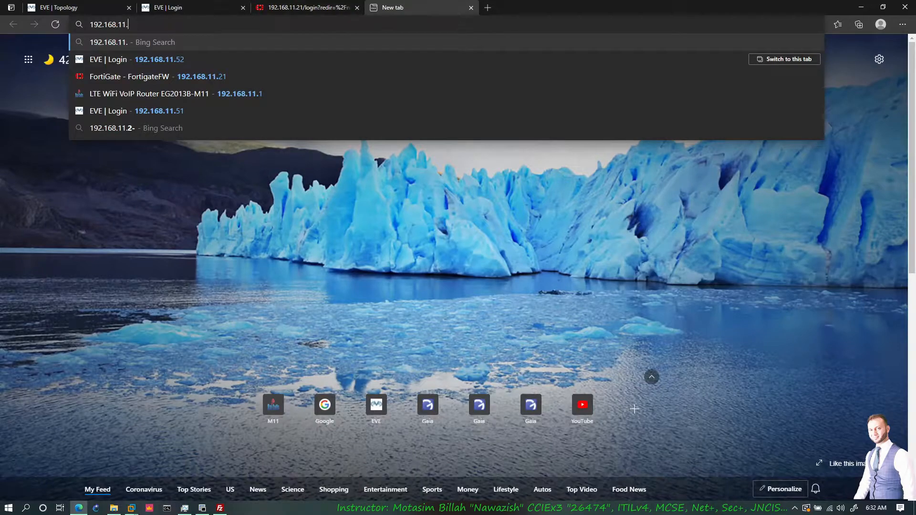
{"action": "type", "text": "222"}
{"action": "key", "text": "Return"}
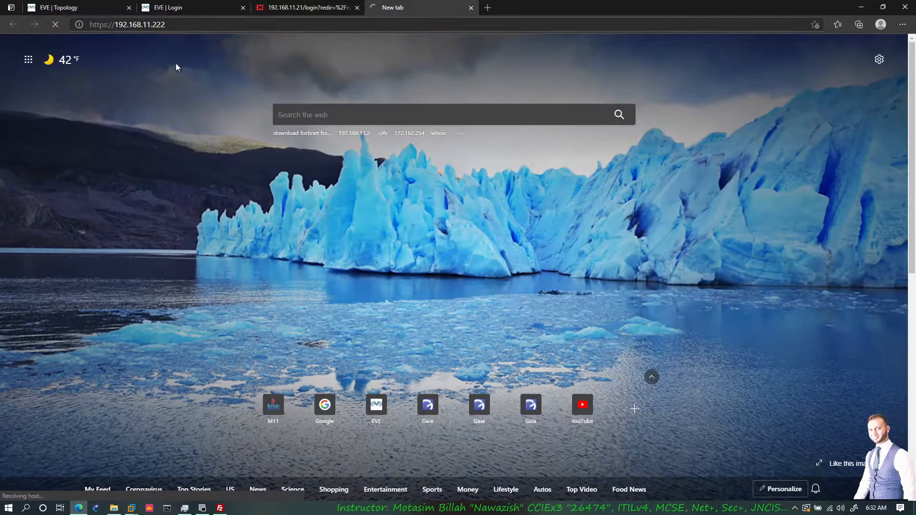
{"action": "type", "text": "admin••••••••"}
{"action": "key", "text": "Return"}
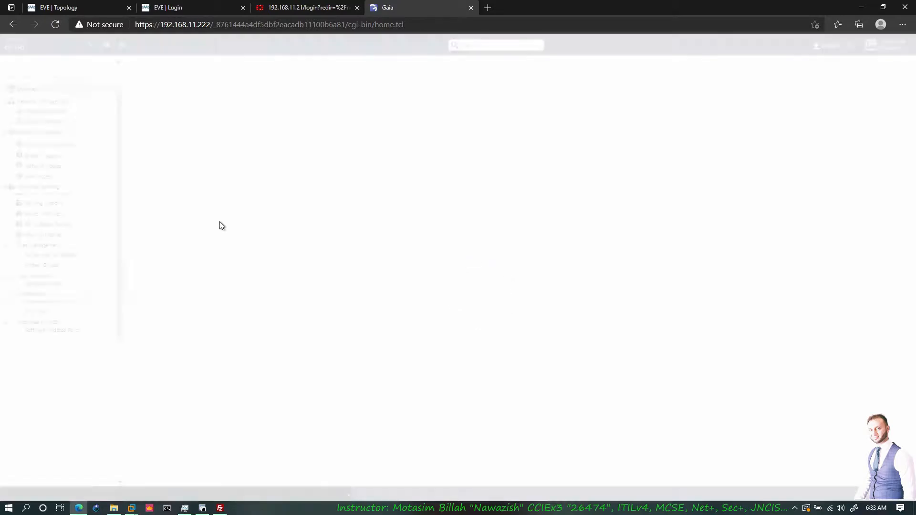
- Check the DNS suffix and primary DNS server in the gateway's Hosts and DNS settings
{"action": "left_click", "coordinate": [81, 145]}
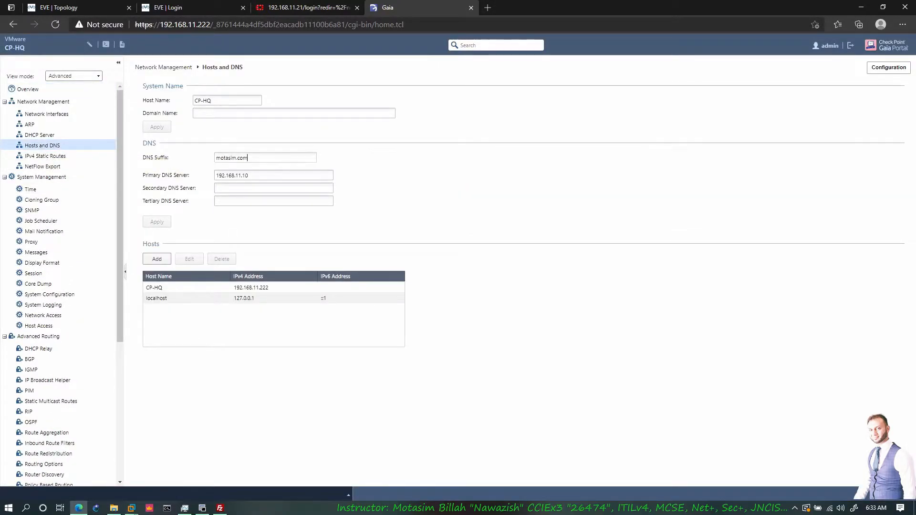
{"action": "left_click_drag", "start_coordinate": [248, 158], "coordinate": [210, 161]}
{"action": "left_click", "coordinate": [218, 158]}
{"action": "left_click_drag", "start_coordinate": [246, 176], "coordinate": [213, 178]}
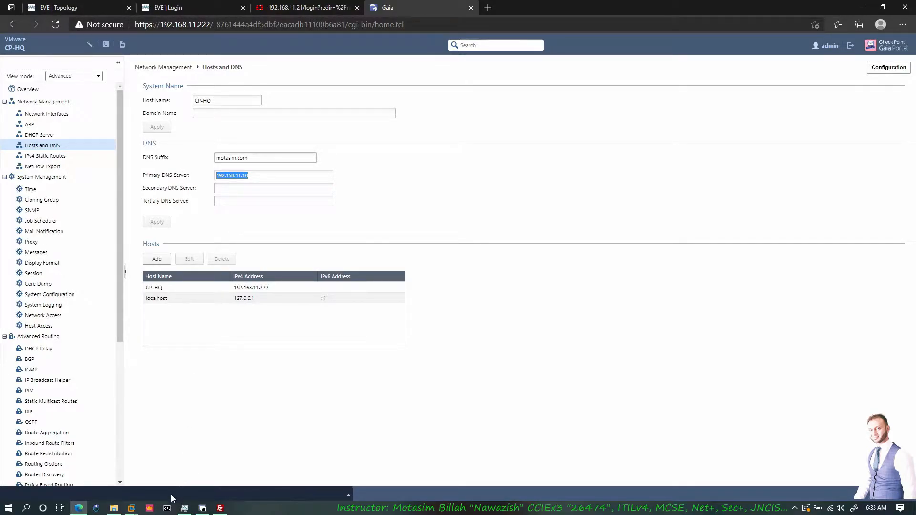
- Launch SmartConsole and log in to the management server 192.168.11.11 as admin with the account password
{"action": "left_click", "coordinate": [151, 508]}
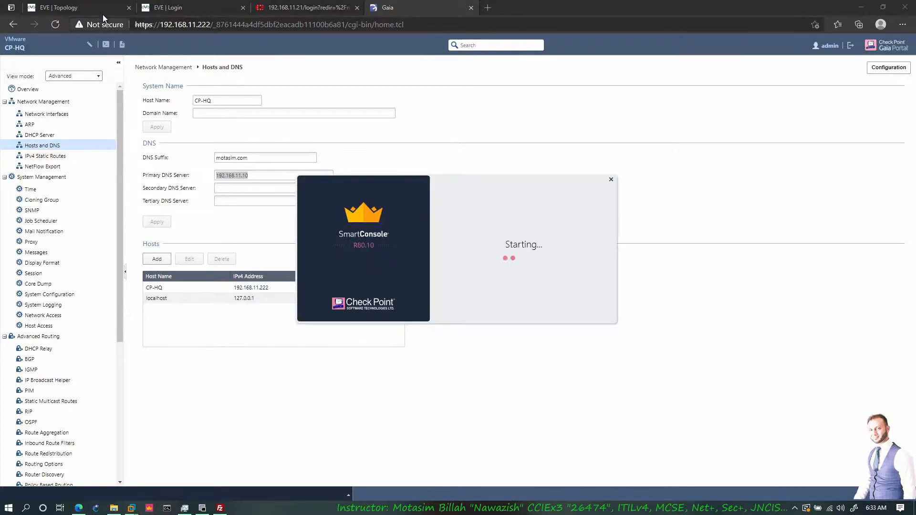
{"action": "left_click", "coordinate": [104, 12]}
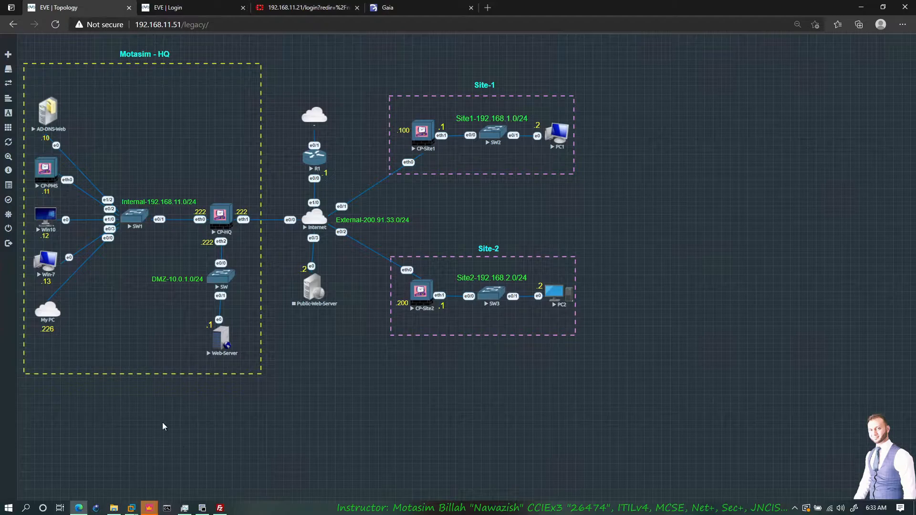
{"action": "type", "text": "••••••••"}
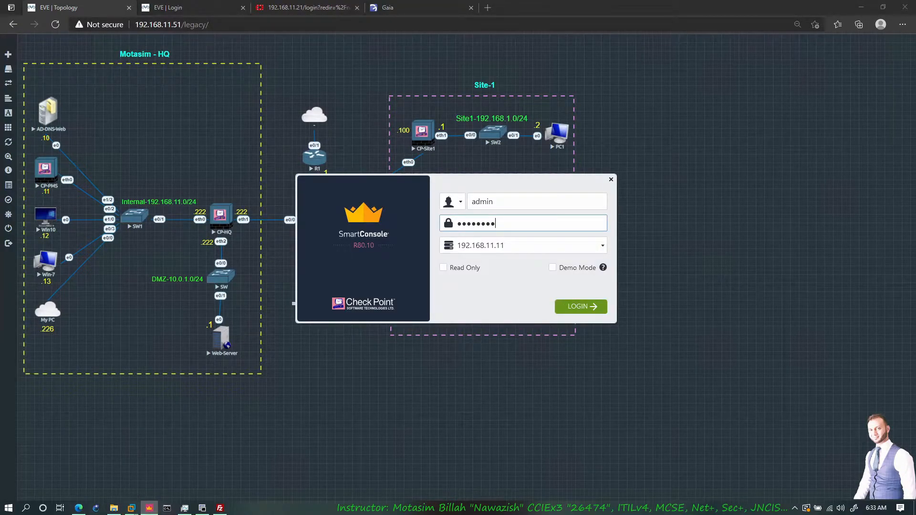
{"action": "key", "text": "Return"}
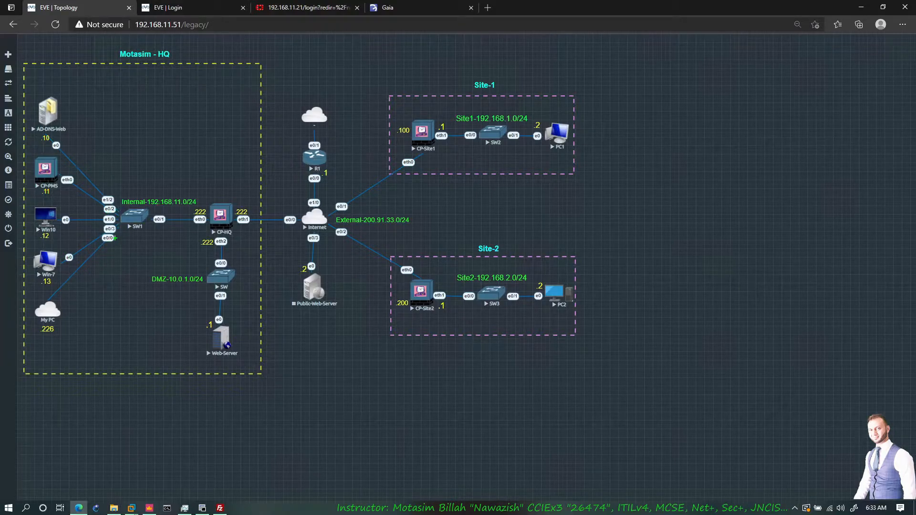
{"action": "left_click_drag", "start_coordinate": [125, 232], "coordinate": [208, 271]}
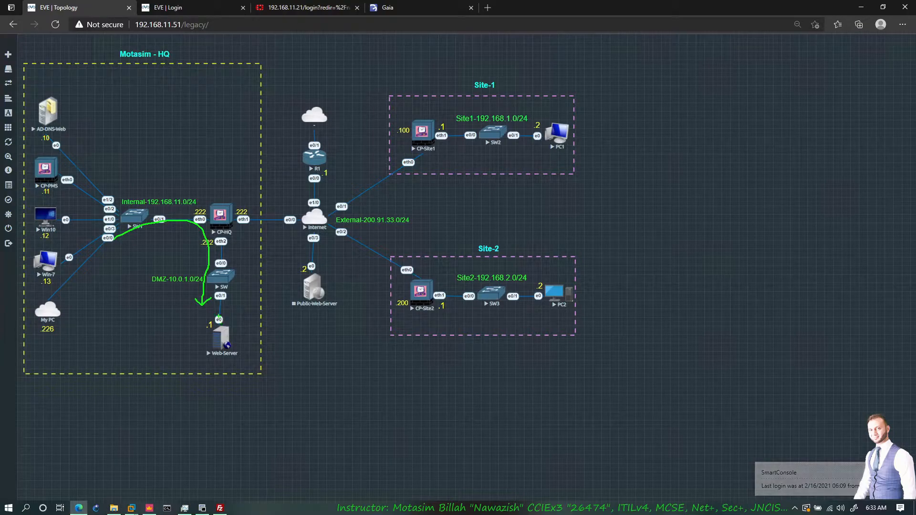
{"action": "left_click_drag", "start_coordinate": [59, 249], "coordinate": [65, 266]}
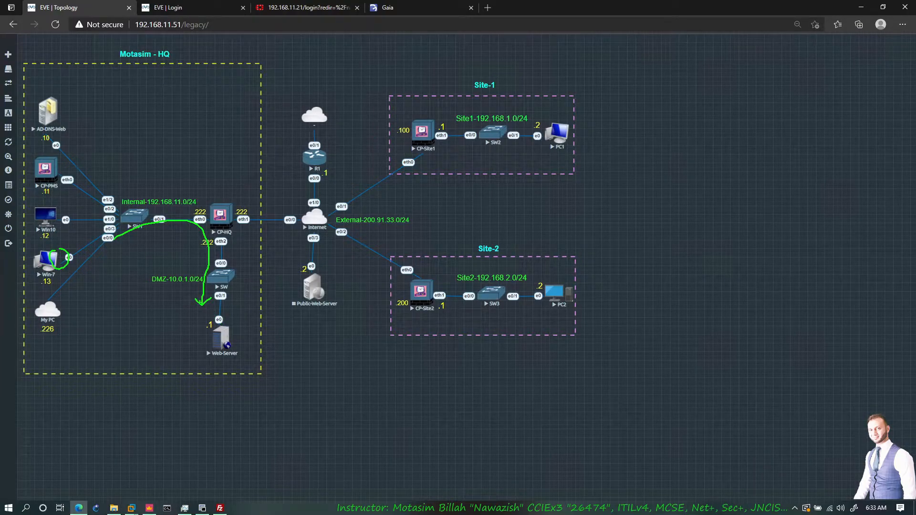
{"action": "left_click_drag", "start_coordinate": [53, 206], "coordinate": [45, 203]}
{"action": "key", "text": "Escape"}
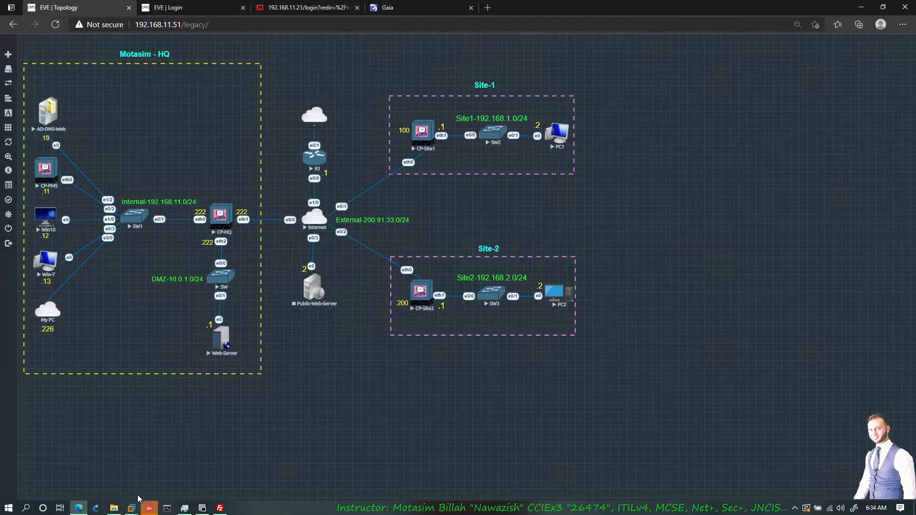
- Switch to SmartConsole, open the CP-HQ gateway for editing and enable its Identity Awareness blade
{"action": "left_click", "coordinate": [148, 508]}
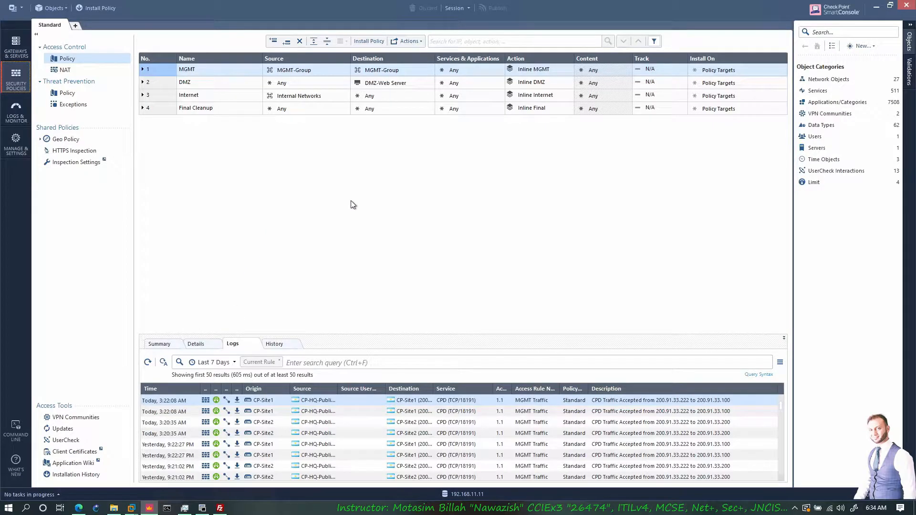
{"action": "left_click", "coordinate": [14, 51]}
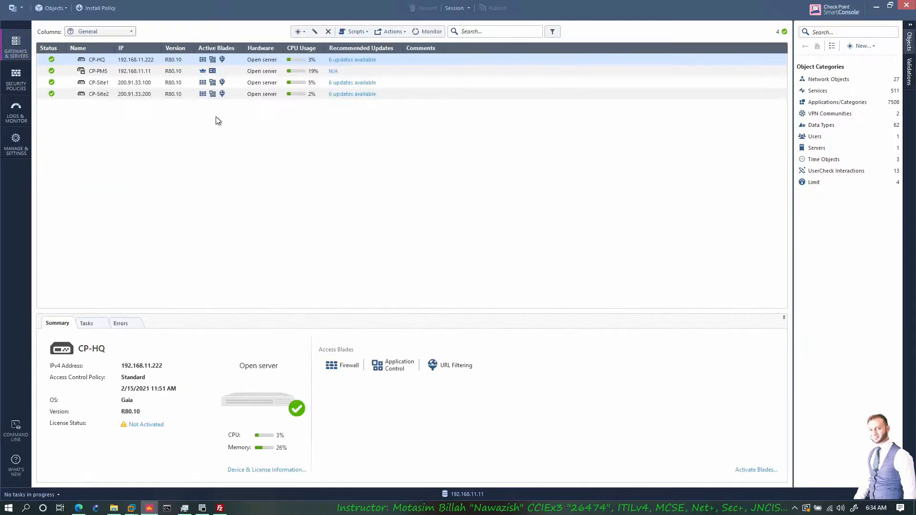
{"action": "right_click", "coordinate": [109, 61]}
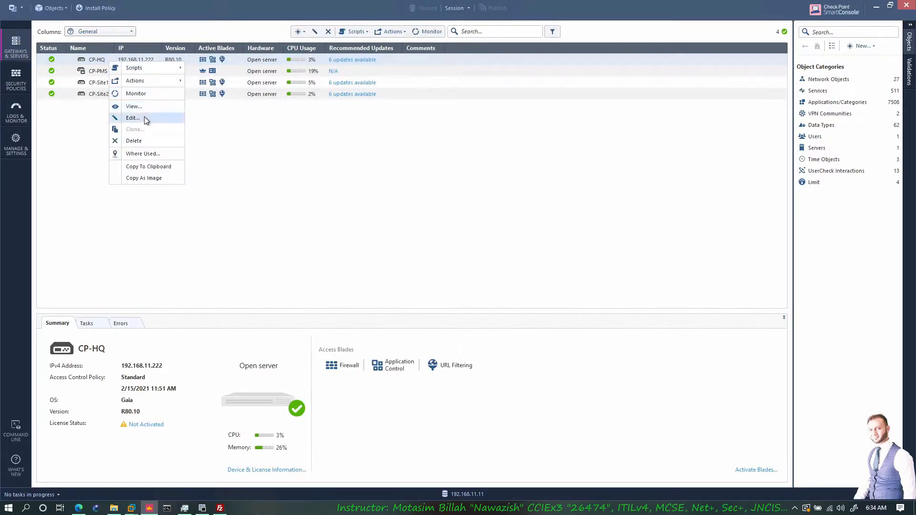
{"action": "left_click", "coordinate": [145, 117]}
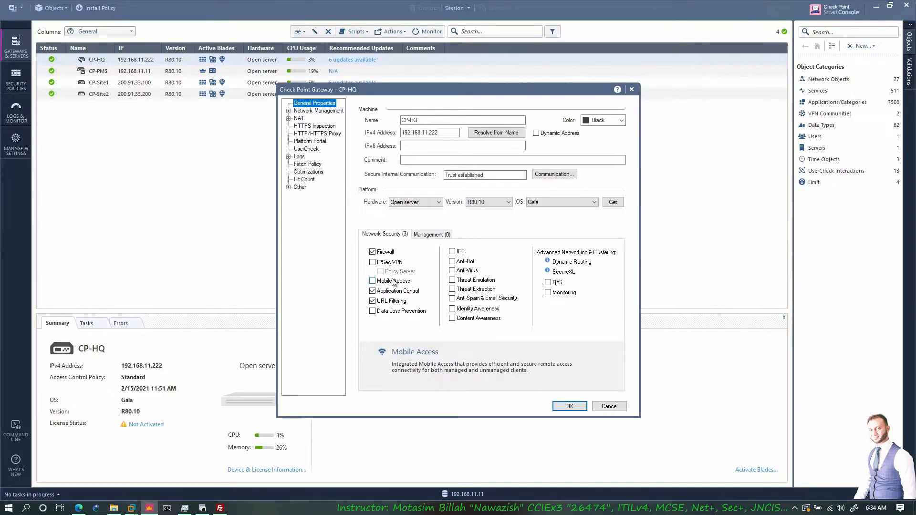
{"action": "left_click", "coordinate": [452, 309]}
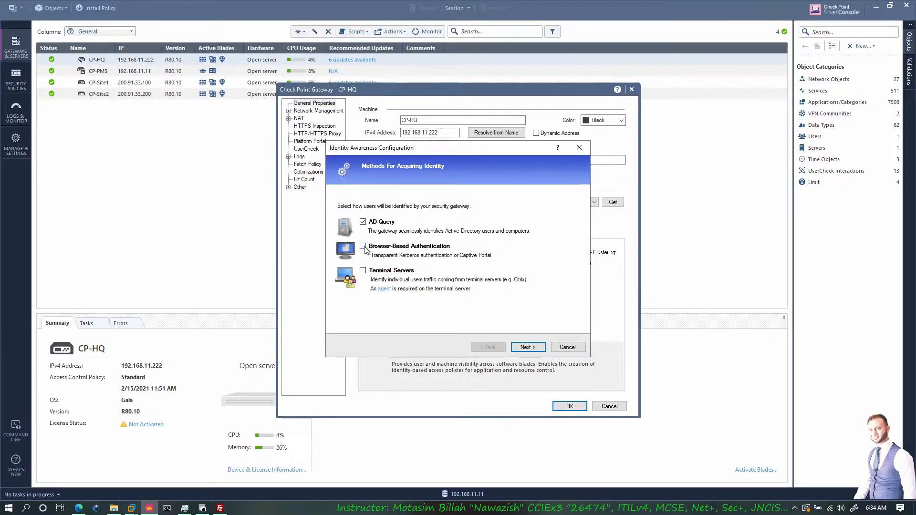
- Add Browser-Based Authentication to AD Query as a method for acquiring identity and continue to the Active Directory integration
{"action": "left_click", "coordinate": [78, 508]}
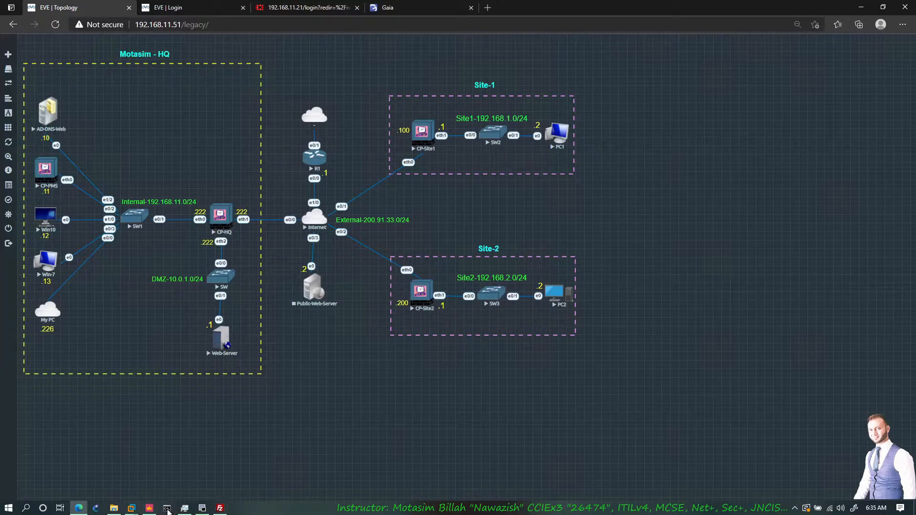
{"action": "left_click", "coordinate": [149, 508]}
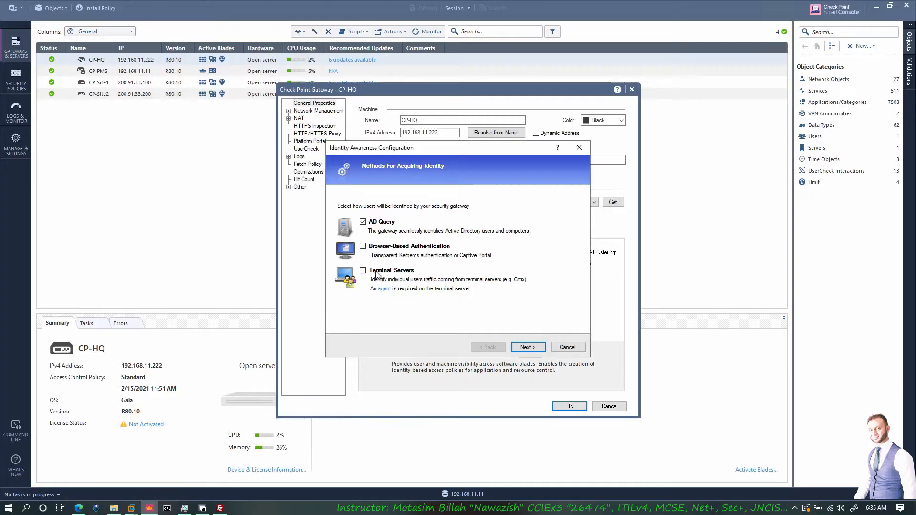
{"action": "left_click", "coordinate": [364, 246]}
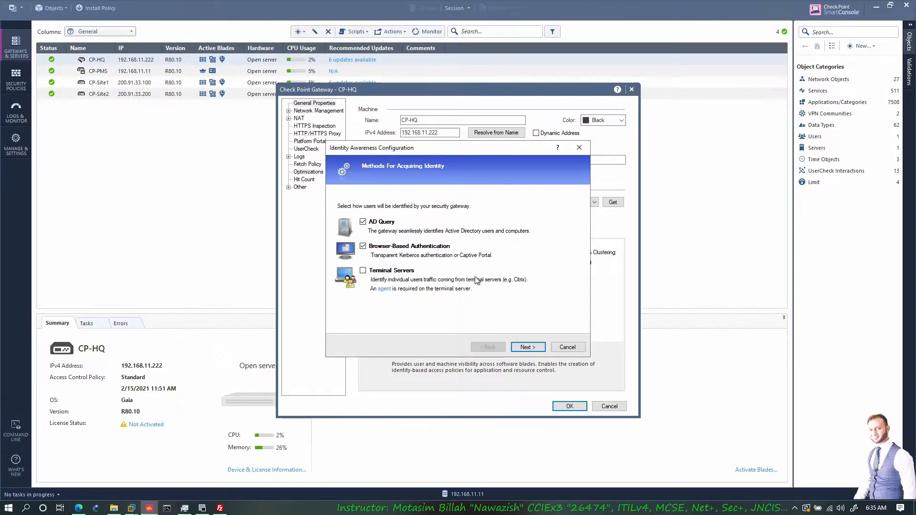
{"action": "left_click", "coordinate": [527, 347]}
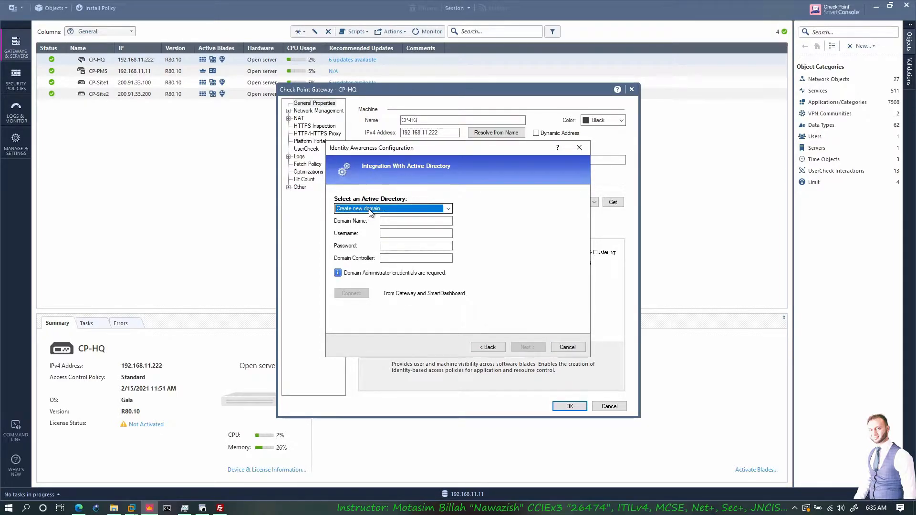
- Connect to the new Active Directory domain motasim.com as administrator with the account password and domain controller srv, and continue to the Browser-Based Authentication settings
{"action": "left_click", "coordinate": [384, 221]}
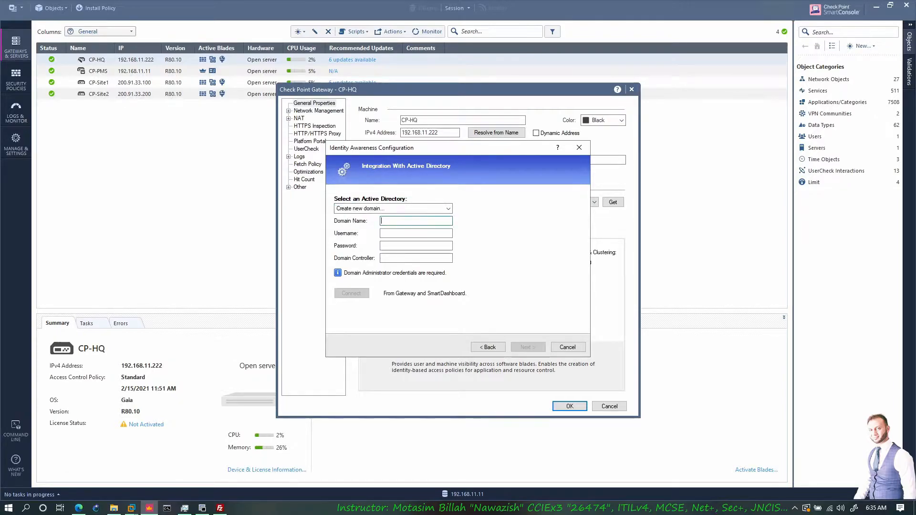
{"action": "type", "text": "motasim.com"}
{"action": "key", "text": "Tab"}
{"action": "type", "text": "administrator"}
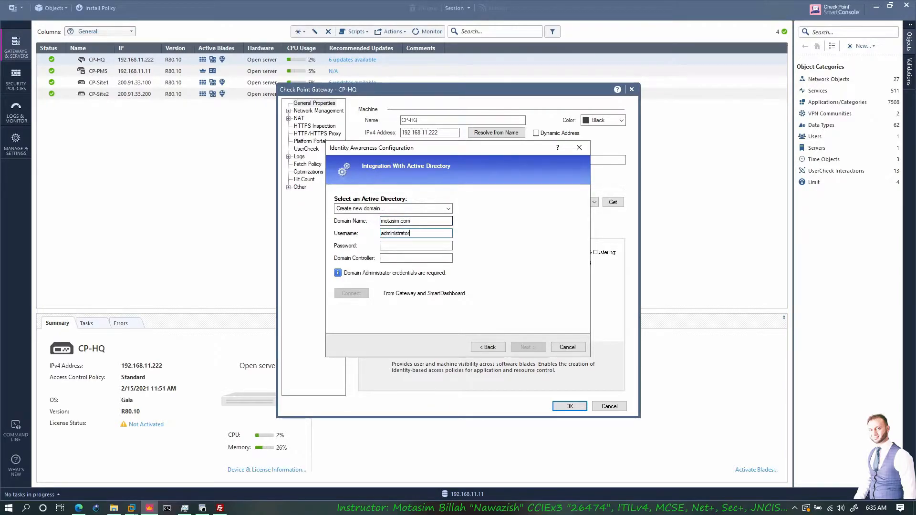
{"action": "key", "text": "Tab"}
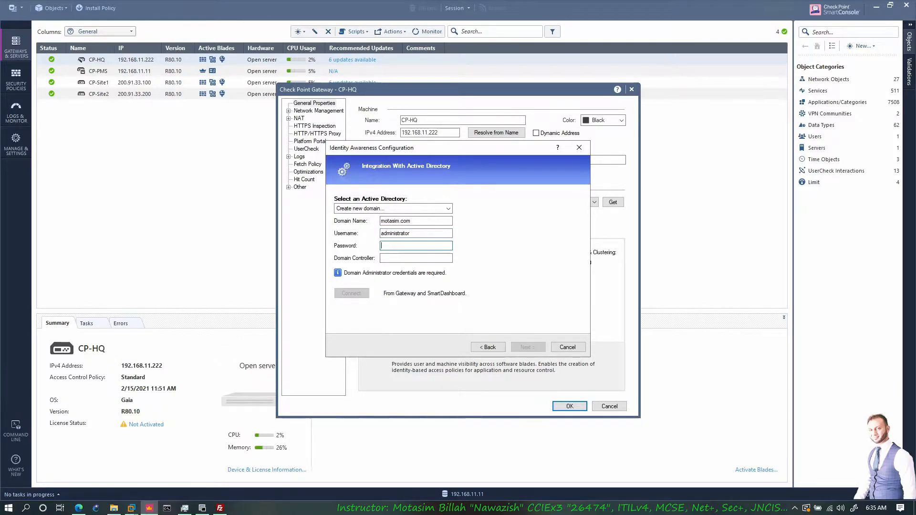
{"action": "type", "text": "*******"}
{"action": "left_click", "coordinate": [421, 258]}
{"action": "type", "text": "srv"}
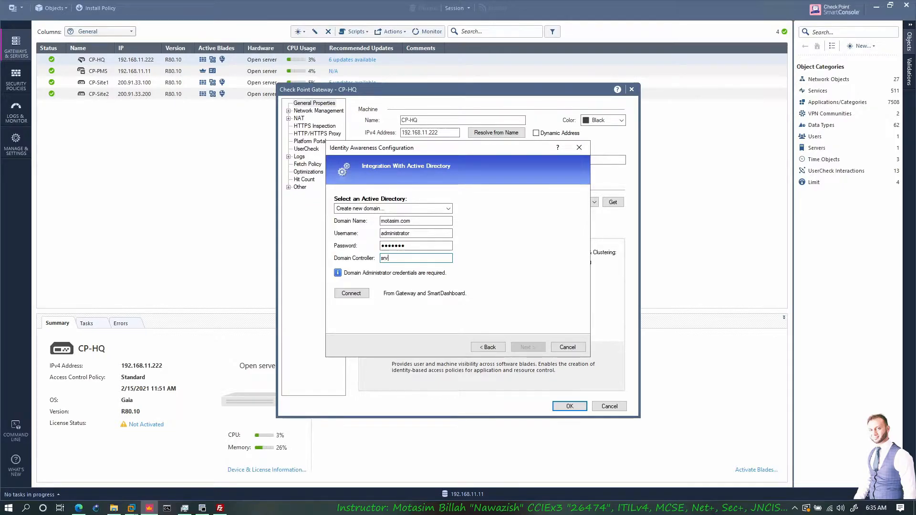
{"action": "left_click", "coordinate": [349, 293]}
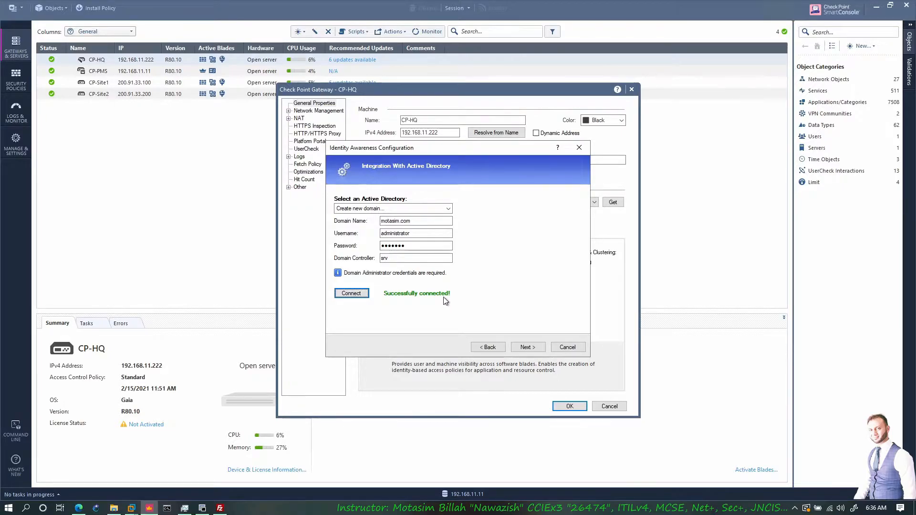
{"action": "left_click", "coordinate": [527, 347]}
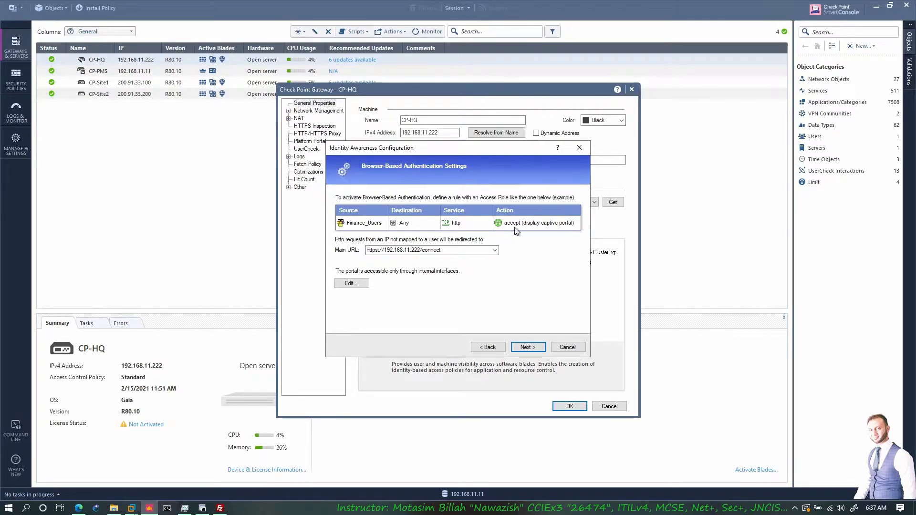
{"action": "left_click", "coordinate": [79, 508]}
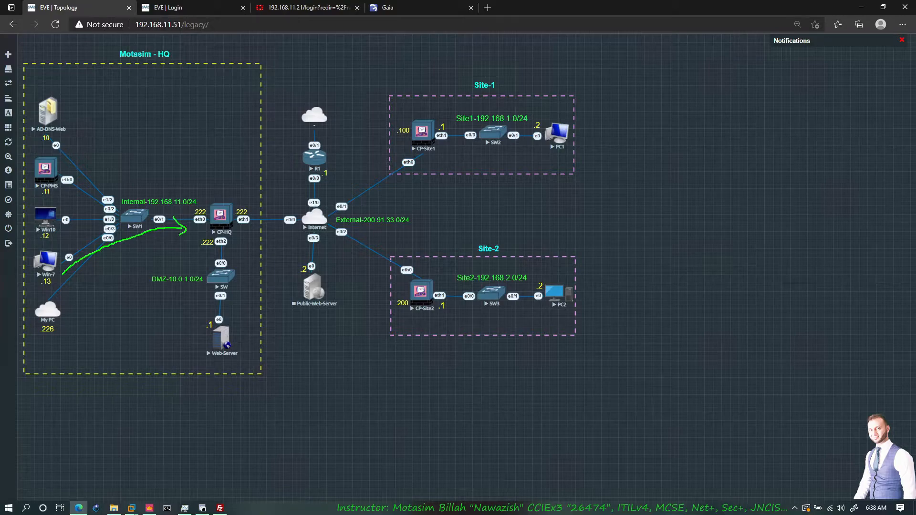
{"action": "left_click_drag", "start_coordinate": [204, 210], "coordinate": [88, 167]}
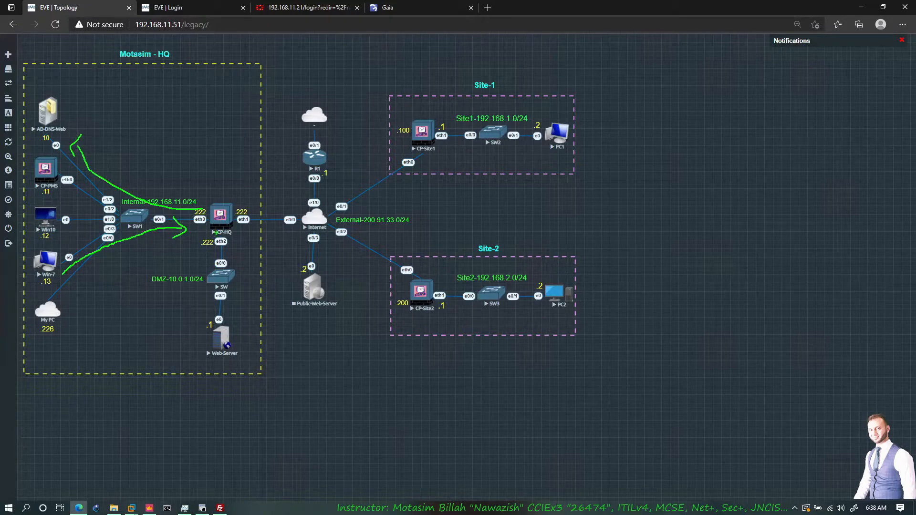
{"action": "key", "text": "Escape"}
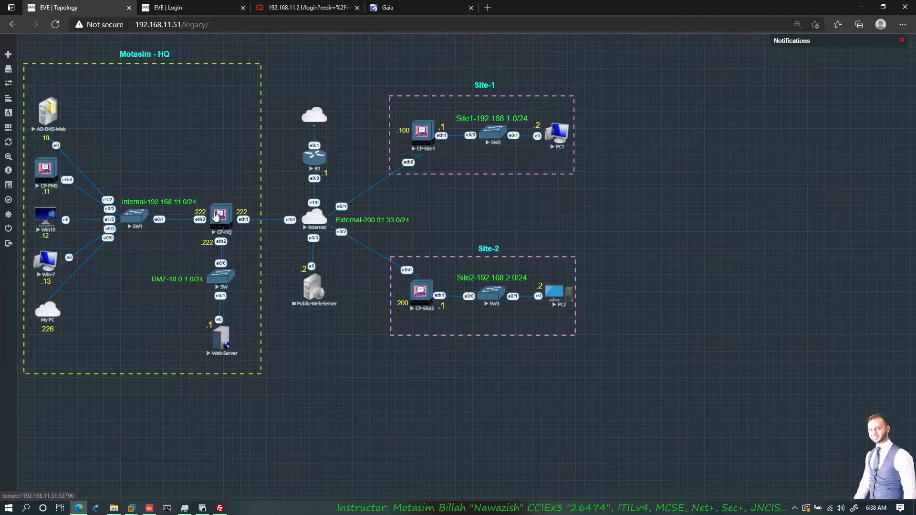
{"action": "left_click", "coordinate": [149, 507]}
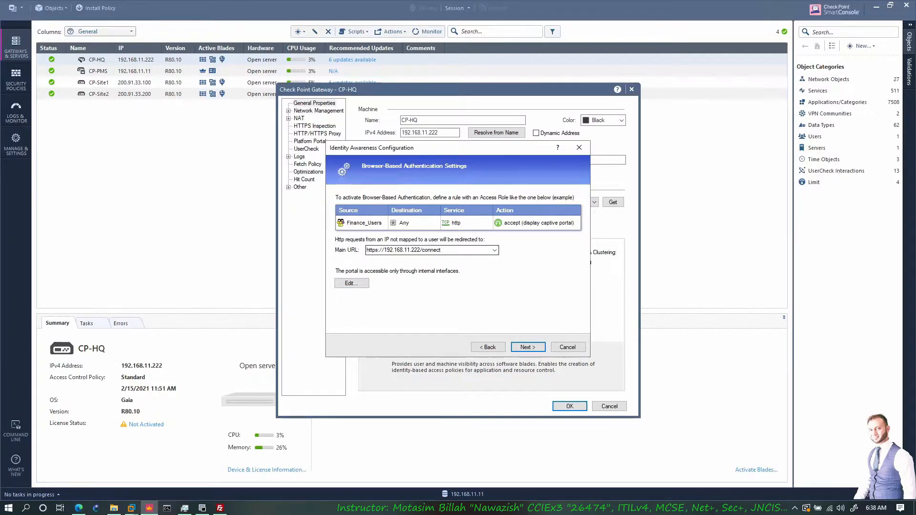
{"action": "left_click", "coordinate": [421, 250]}
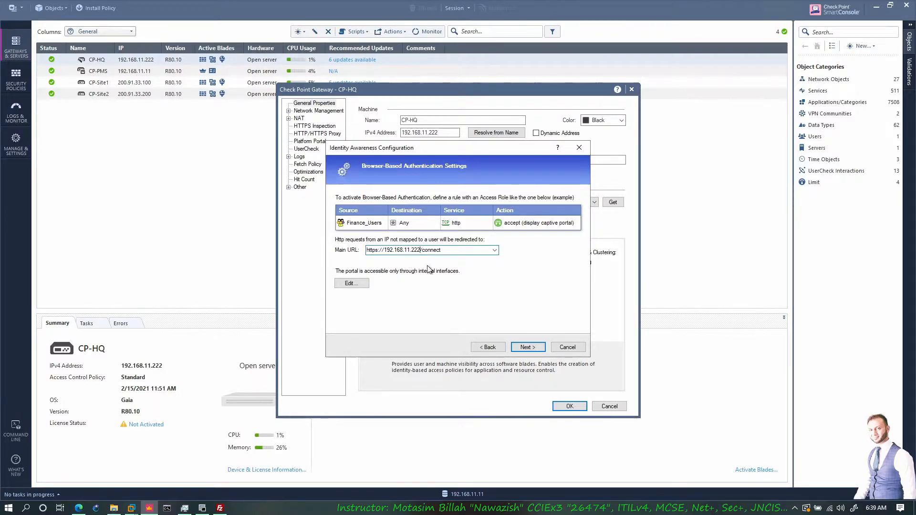
{"action": "left_click", "coordinate": [527, 347]}
{"action": "left_click", "coordinate": [528, 348]}
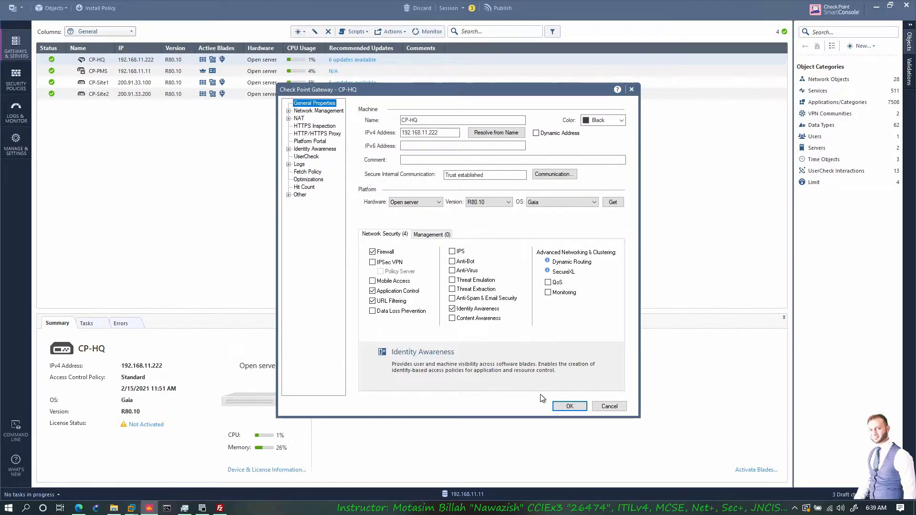
{"action": "left_click", "coordinate": [567, 406]}
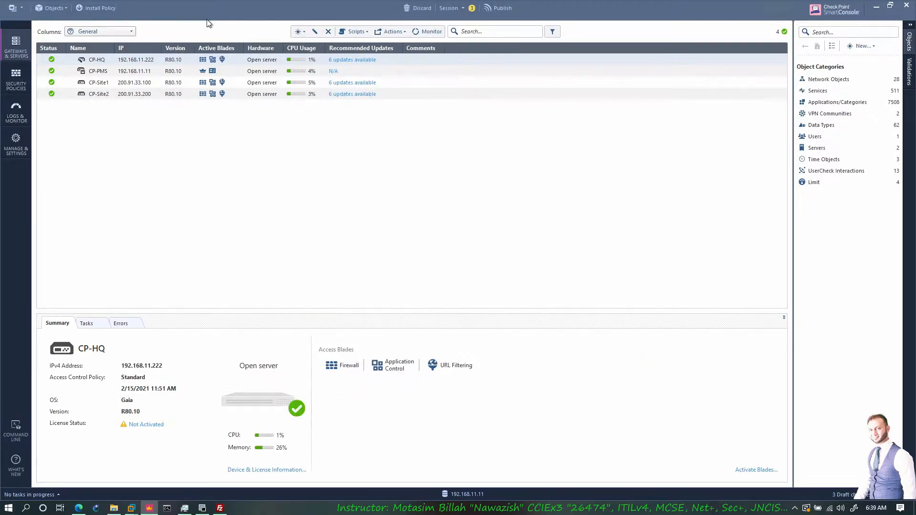
- Publish the pending changes and install the Standard policy on the gateways
{"action": "left_click", "coordinate": [102, 9]}
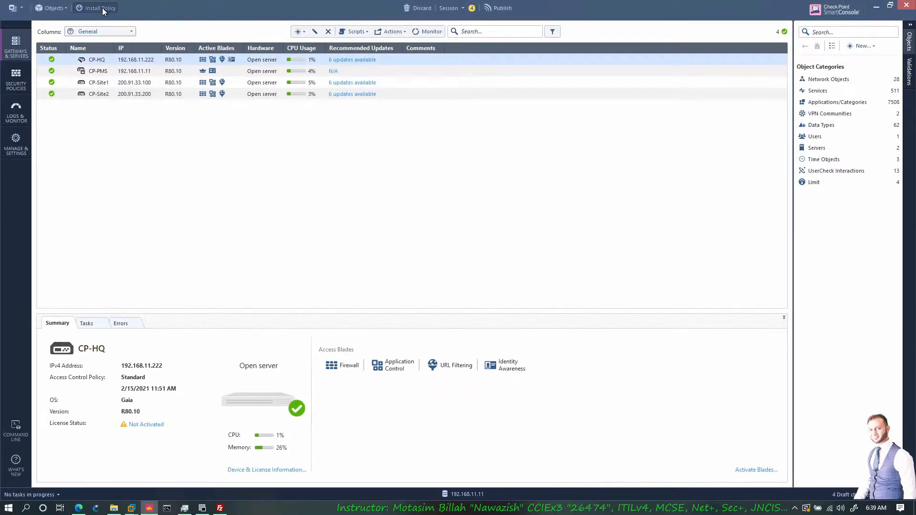
{"action": "left_click", "coordinate": [500, 309]}
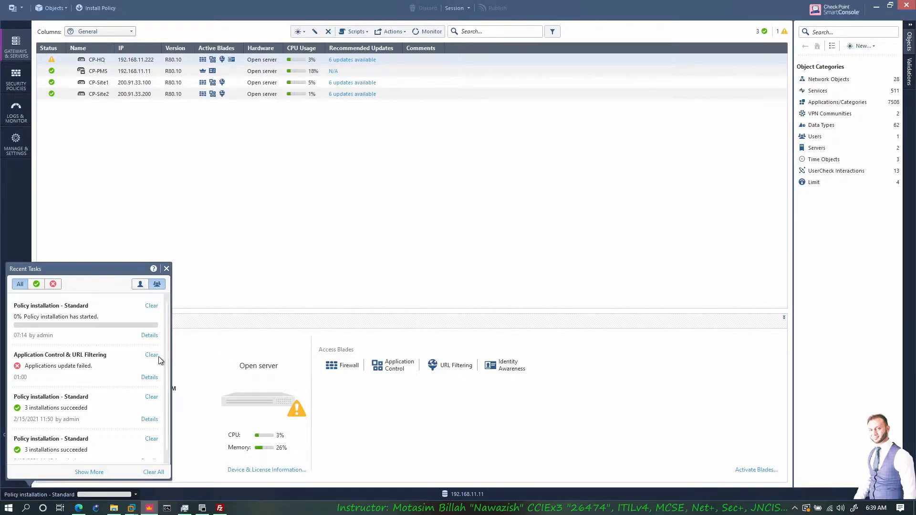
{"action": "left_click", "coordinate": [184, 331]}
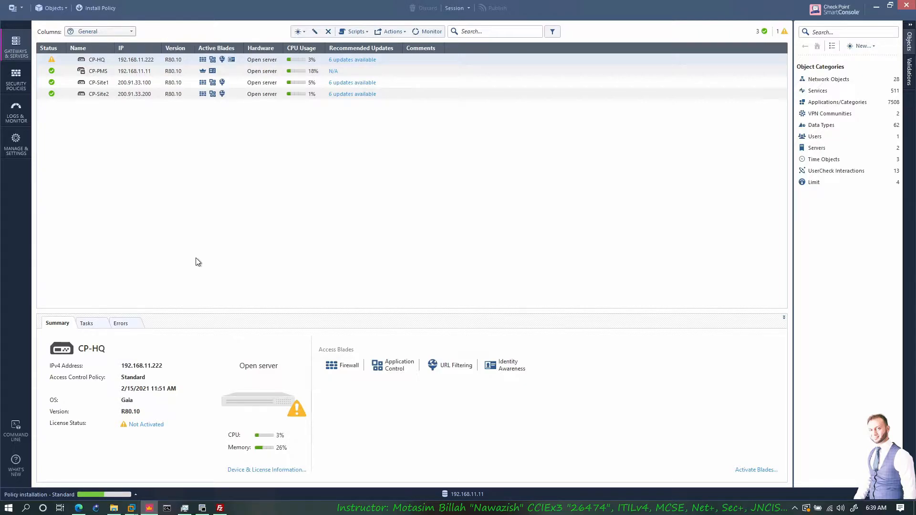
- Open the srv remote desktop connection from the CP folder and move its window clear of the HQ topology
{"action": "mouse_move", "coordinate": [114, 513]}
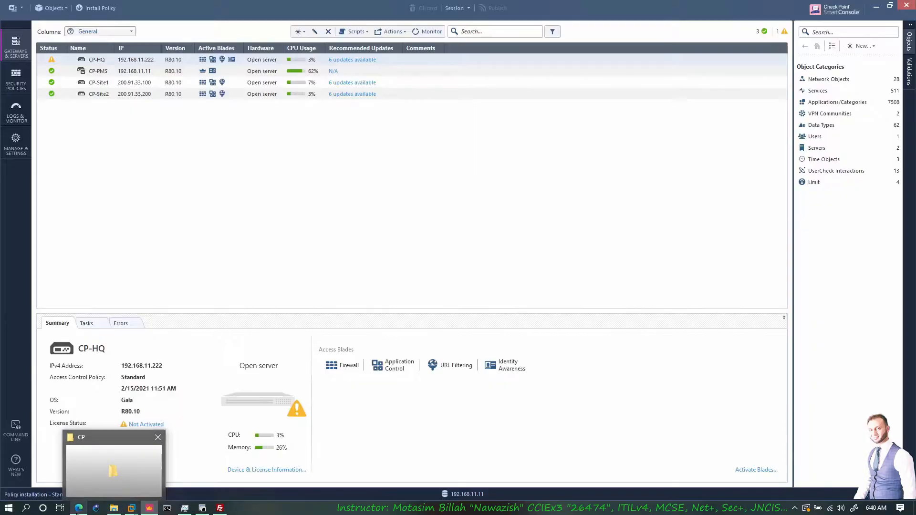
{"action": "left_click", "coordinate": [78, 508]}
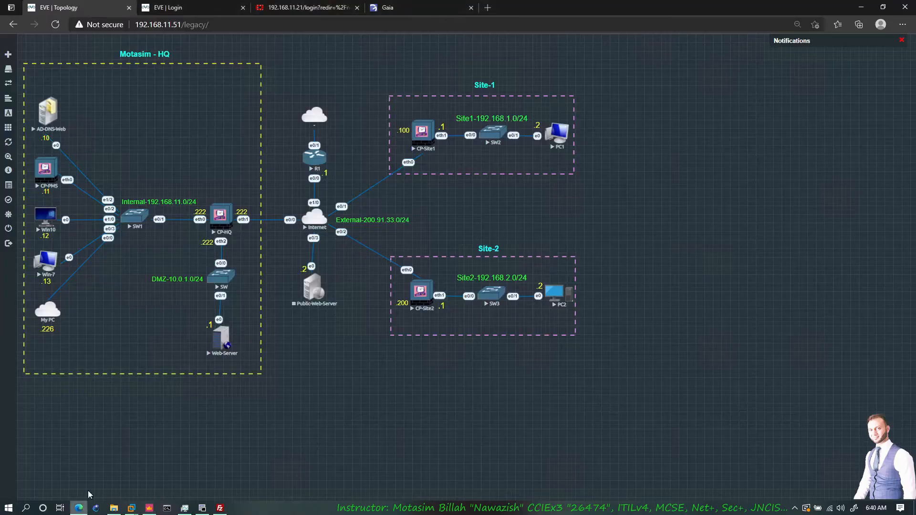
{"action": "left_click", "coordinate": [118, 511]}
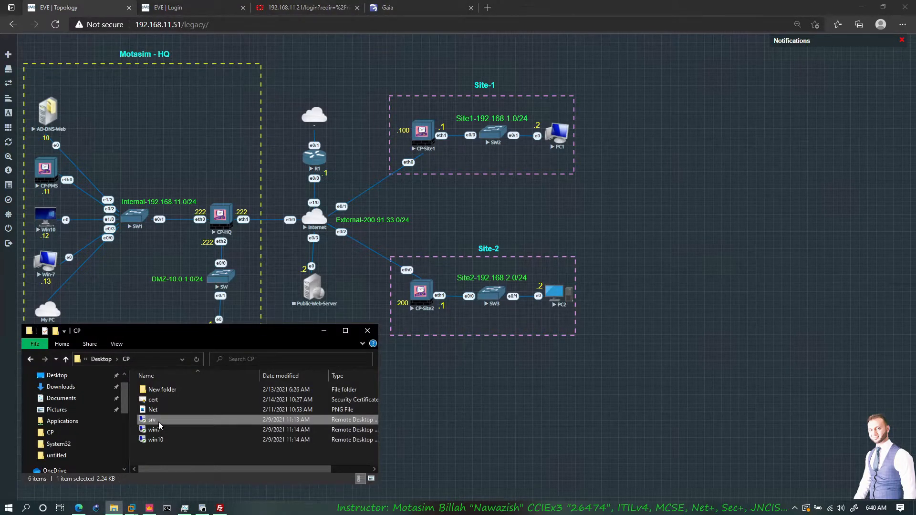
{"action": "double_click", "coordinate": [159, 421]}
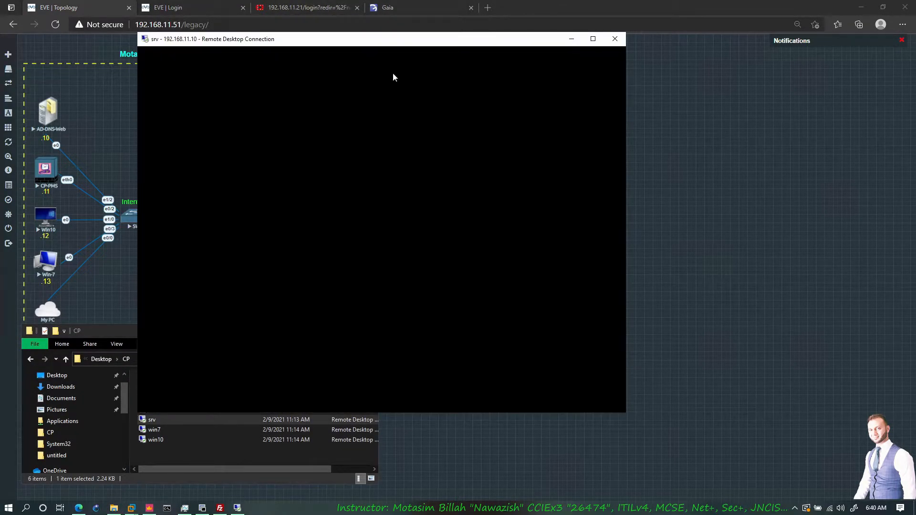
{"action": "left_click_drag", "start_coordinate": [377, 43], "coordinate": [743, 49]}
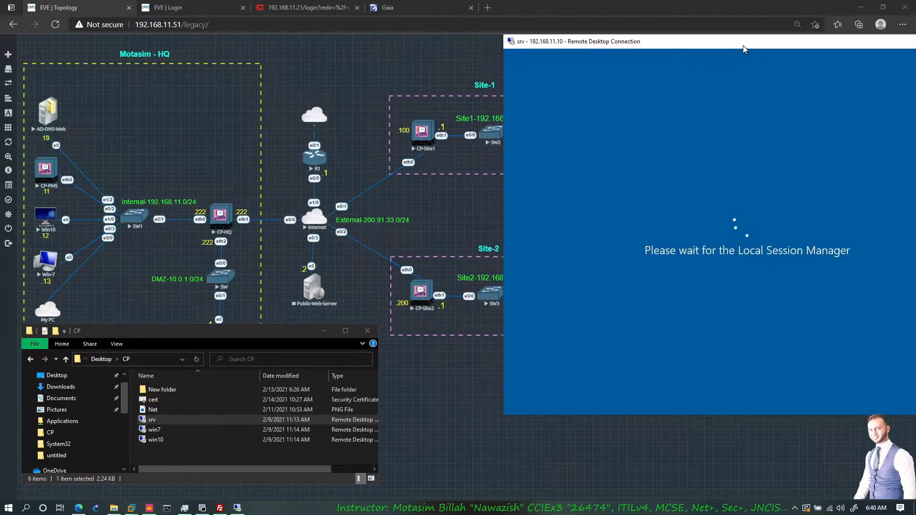
- Zoom the EVE topology out to 67% and bring the srv remote desktop window back beside the HQ site
{"action": "left_click", "coordinate": [368, 82]}
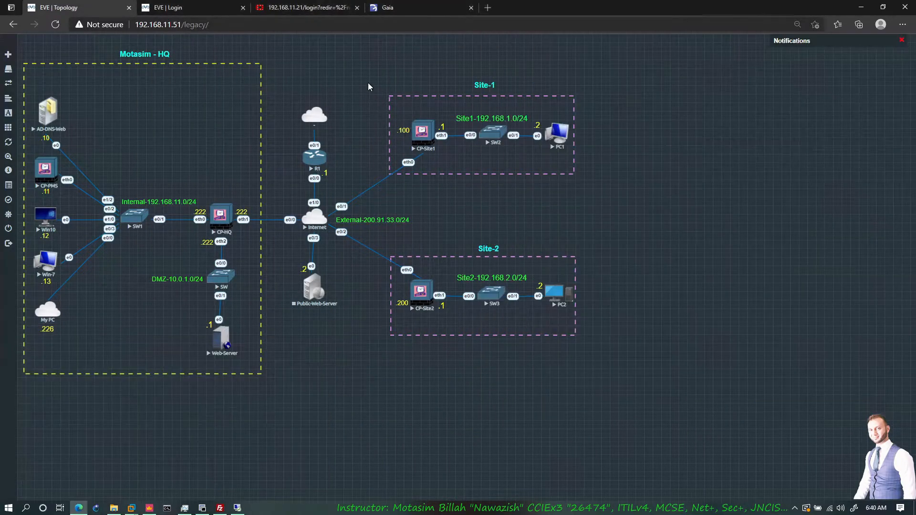
{"action": "key", "text": "ctrl+minus"}
{"action": "key", "text": "ctrl+minus"}
{"action": "key", "text": "ctrl+minus"}
{"action": "key", "text": "ctrl+minus"}
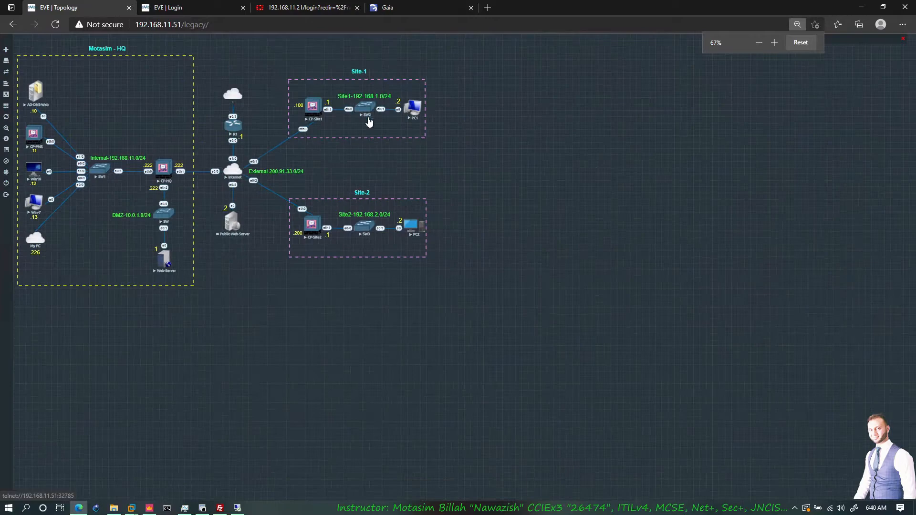
{"action": "mouse_move", "coordinate": [117, 508]}
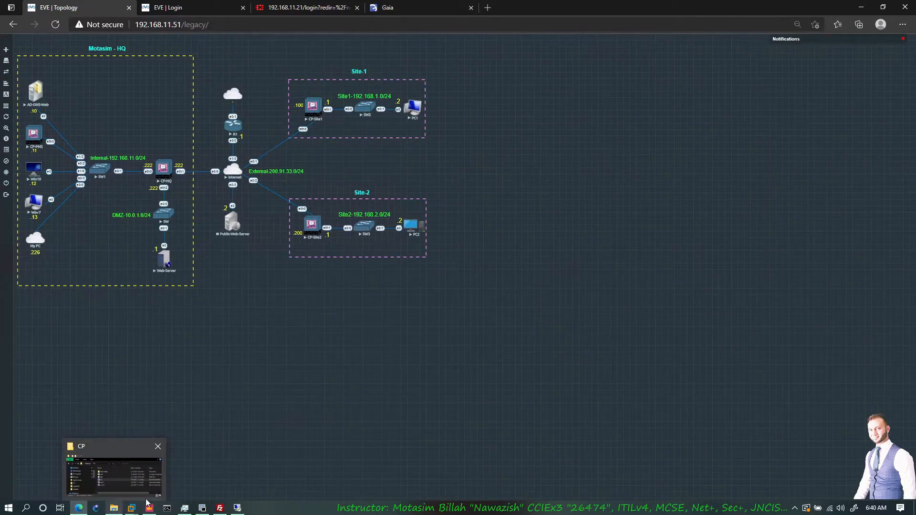
{"action": "left_click", "coordinate": [237, 507]}
{"action": "left_click_drag", "start_coordinate": [626, 54], "coordinate": [570, 48]}
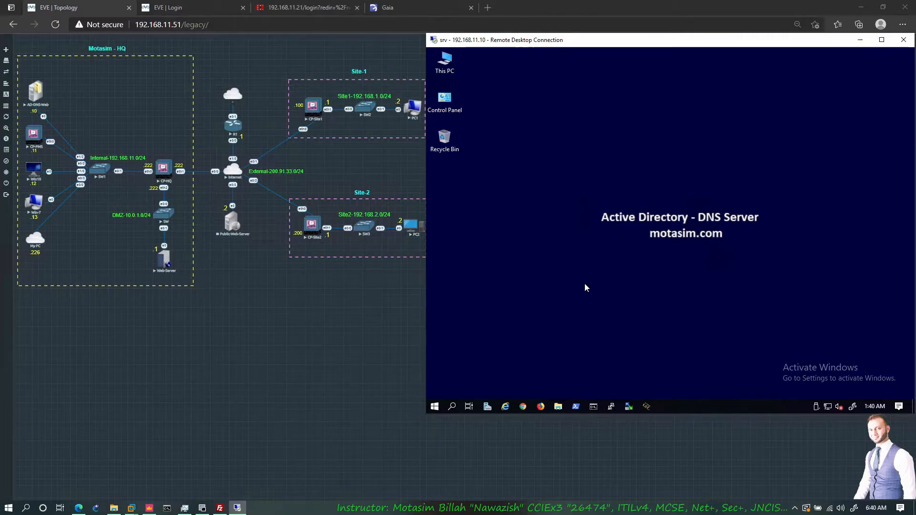
- On srv, launch Active Directory Users and Computers with dsa.msc and DNS Manager with dnsmgmt.msc from a command prompt
{"action": "left_click", "coordinate": [597, 406]}
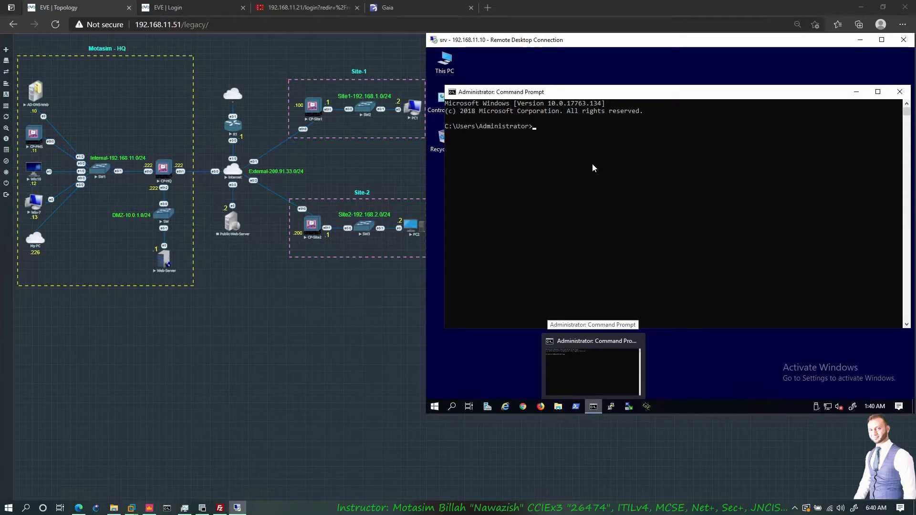
{"action": "type", "text": "dsa.msc"}
{"action": "key", "text": "Return"}
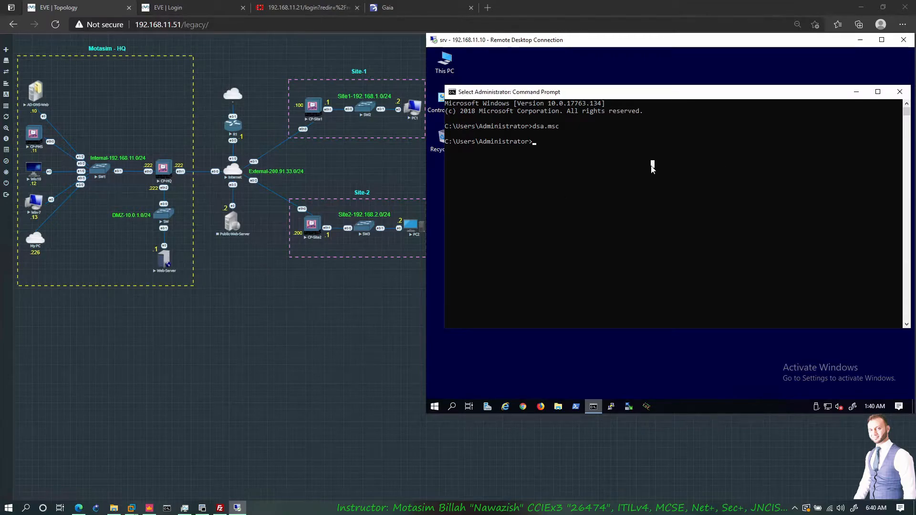
{"action": "type", "text": "dn"}
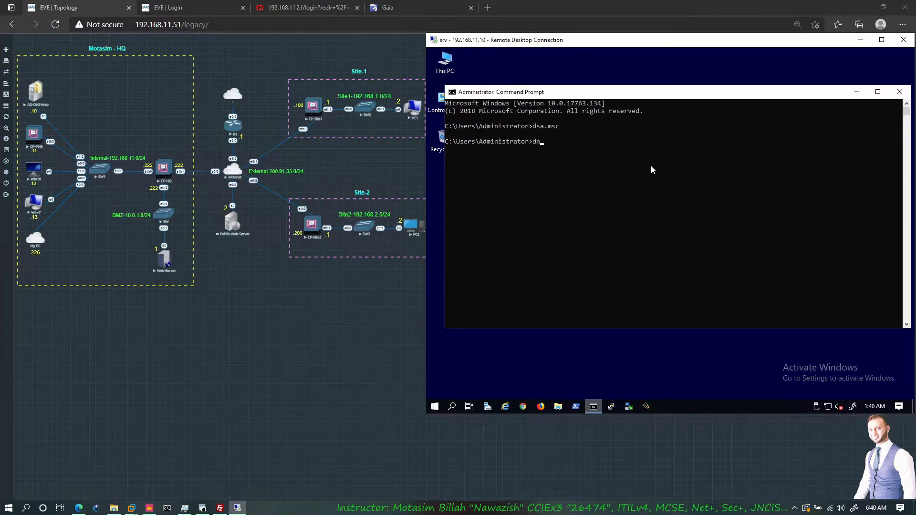
{"action": "type", "text": "smgmt.msc"}
{"action": "key", "text": "Return"}
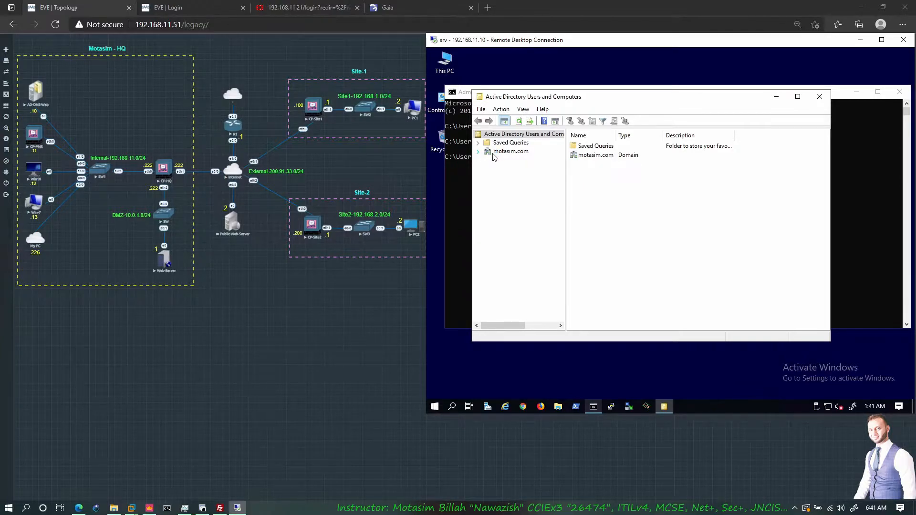
- Start a new user in the Users container of motasim.com, entering the user's first name and logon name, and continue to the password settings
{"action": "left_click", "coordinate": [478, 151]}
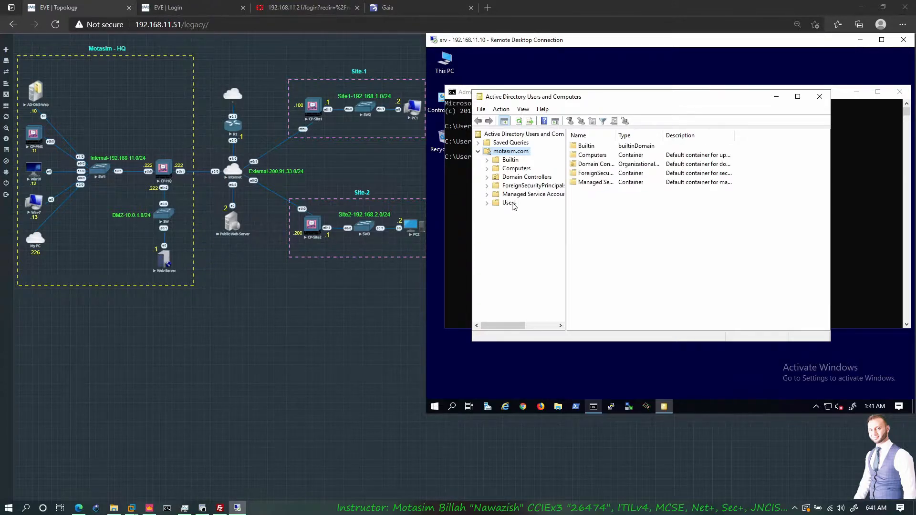
{"action": "left_click", "coordinate": [478, 151]}
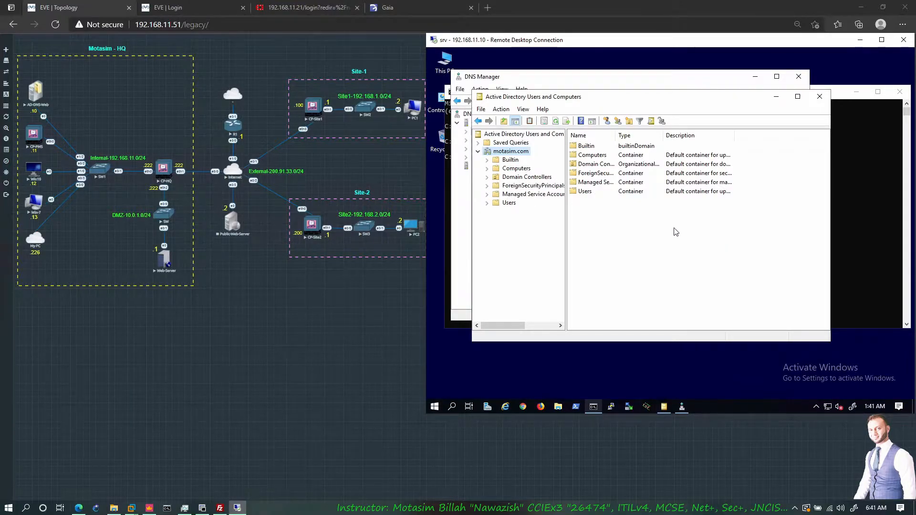
{"action": "left_click", "coordinate": [509, 203]}
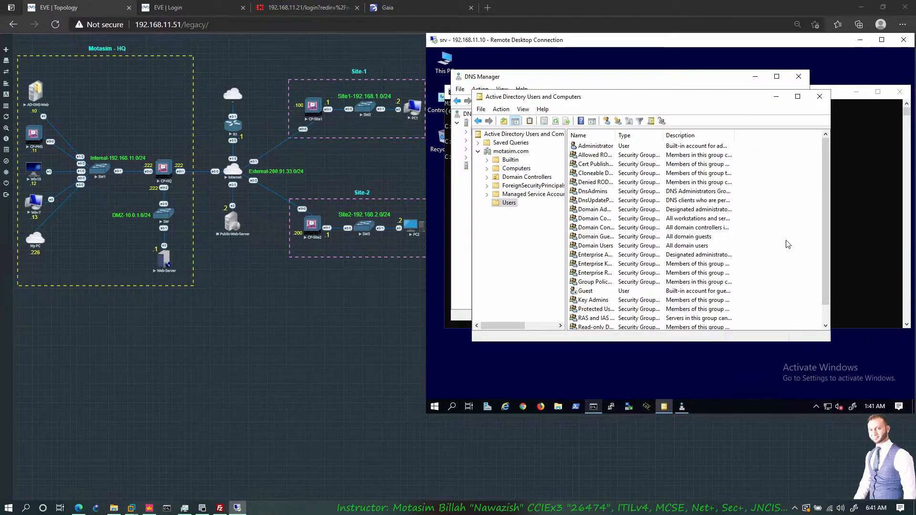
{"action": "right_click", "coordinate": [764, 231]}
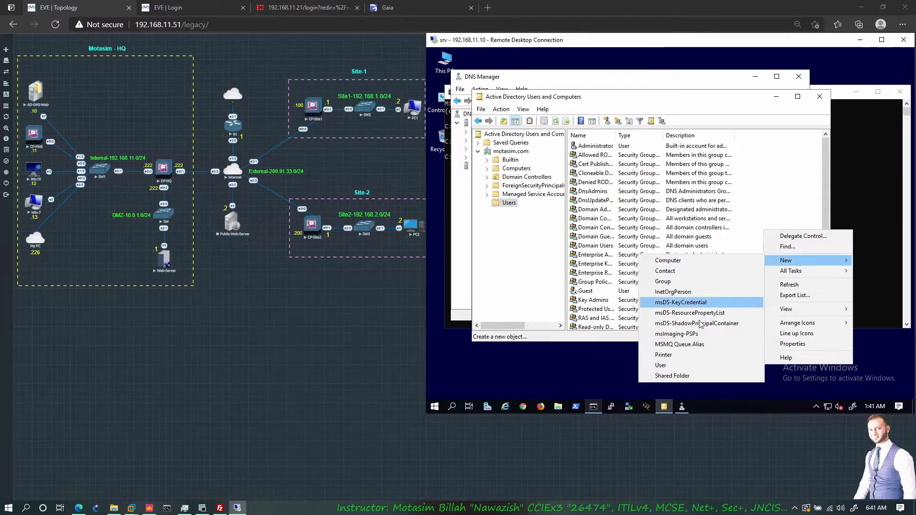
{"action": "left_click", "coordinate": [679, 367]}
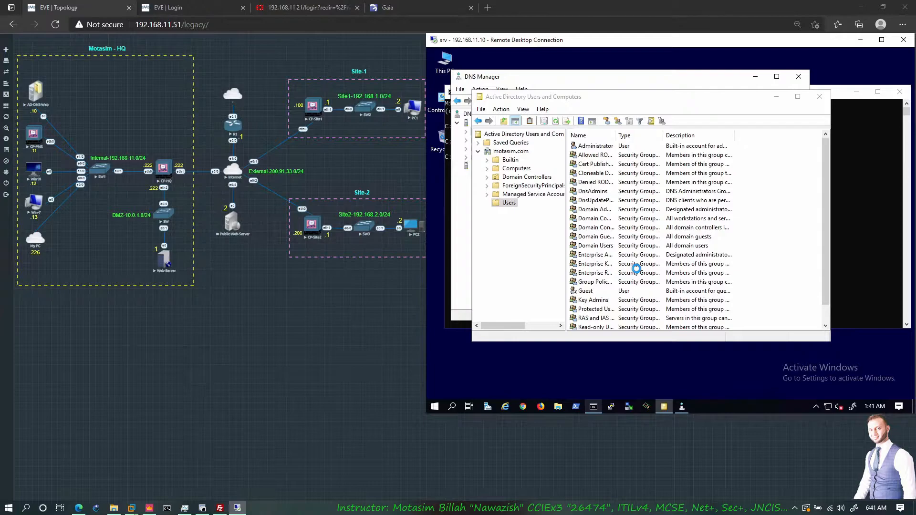
{"action": "type", "text": "Kamran"}
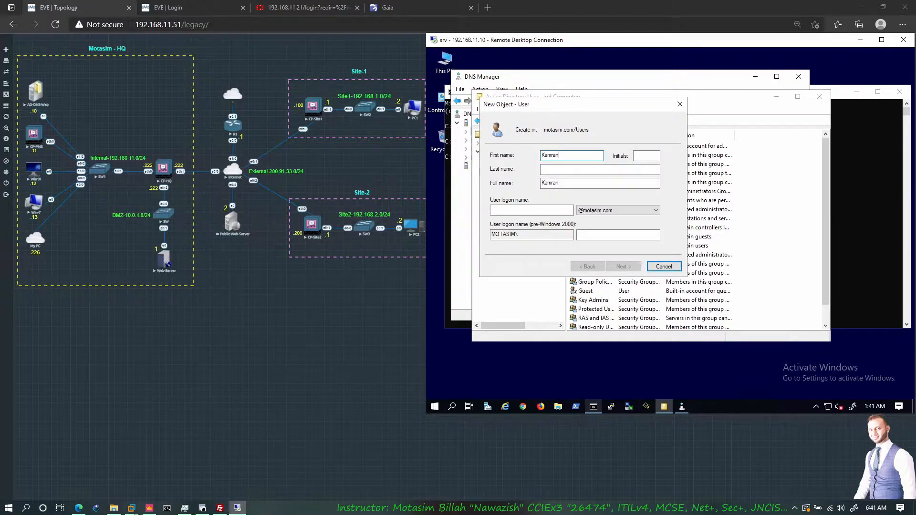
{"action": "key", "text": "Tab"}
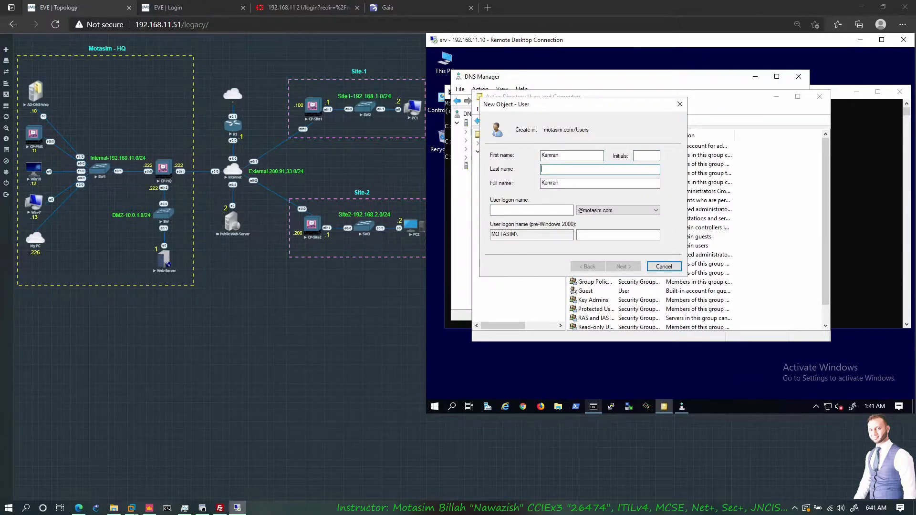
{"action": "key", "text": "Tab"}
{"action": "key", "text": "Tab"}
{"action": "type", "text": "kamran"}
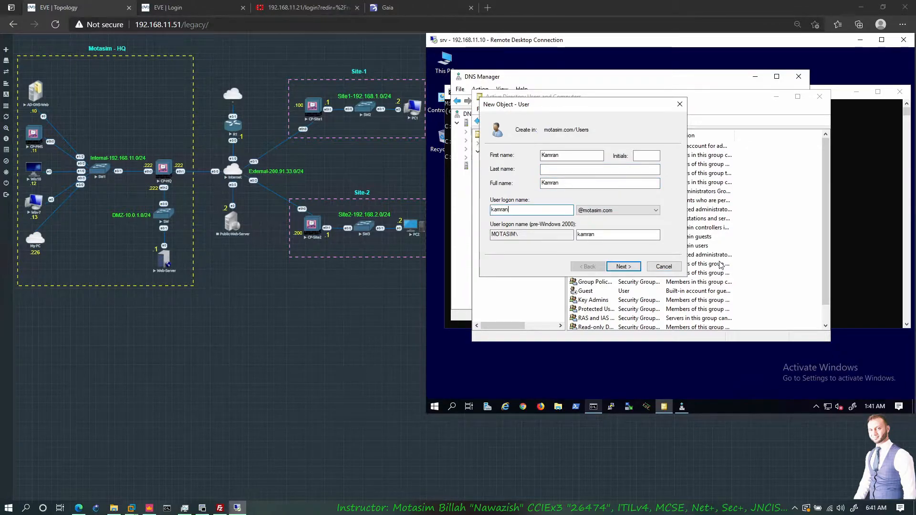
{"action": "left_click", "coordinate": [618, 268]}
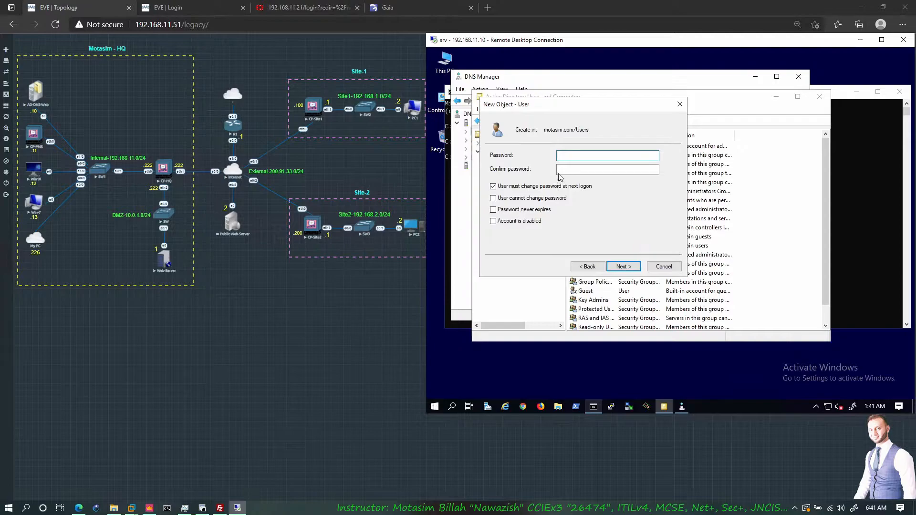
- Enter and confirm the account password, set it as never expiring and not changeable by the user, require no change at next logon, and create the user
{"action": "type", "text": "Pd"}
{"action": "key", "text": "Tab"}
{"action": "type", "text": "Passw"}
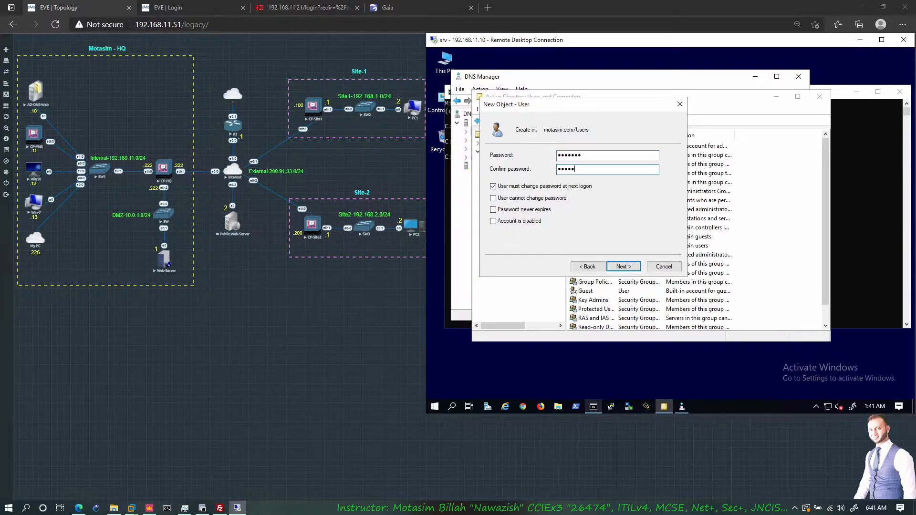
{"action": "key", "text": "Tab"}
{"action": "key", "text": "space"}
{"action": "key", "text": "Tab"}
{"action": "key", "text": "space"}
{"action": "key", "text": "Tab"}
{"action": "key", "text": "space"}
{"action": "key", "text": "Return"}
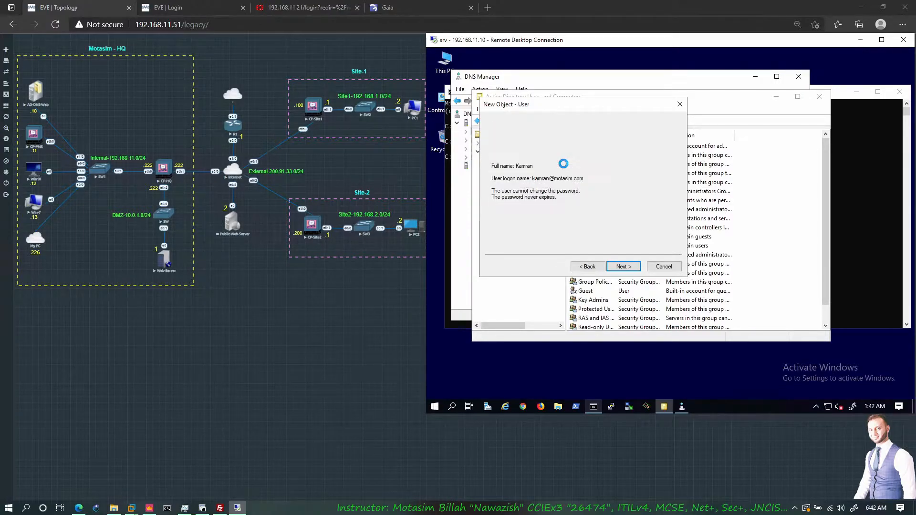
{"action": "left_click", "coordinate": [637, 267]}
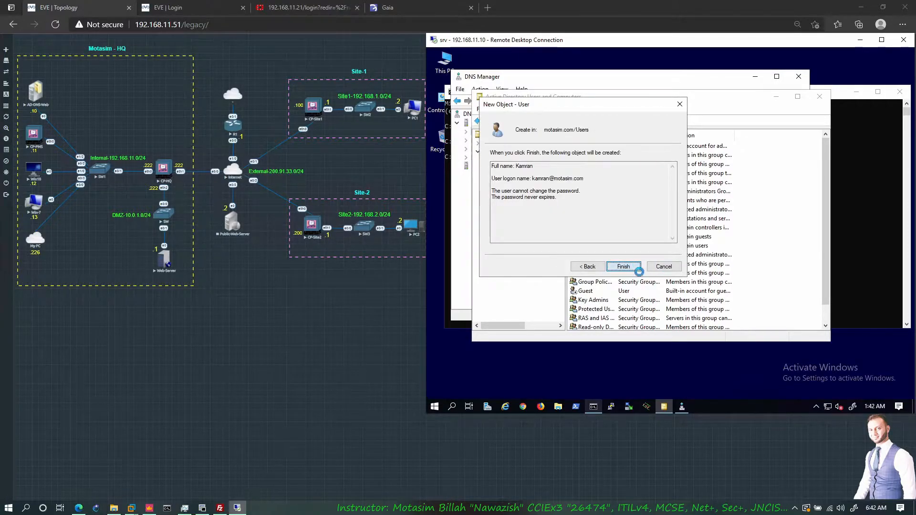
- In DNS Manager, add a host record named www with IP address 10.0.1.1 to the motasim.com forward lookup zone
{"action": "left_click", "coordinate": [469, 160]}
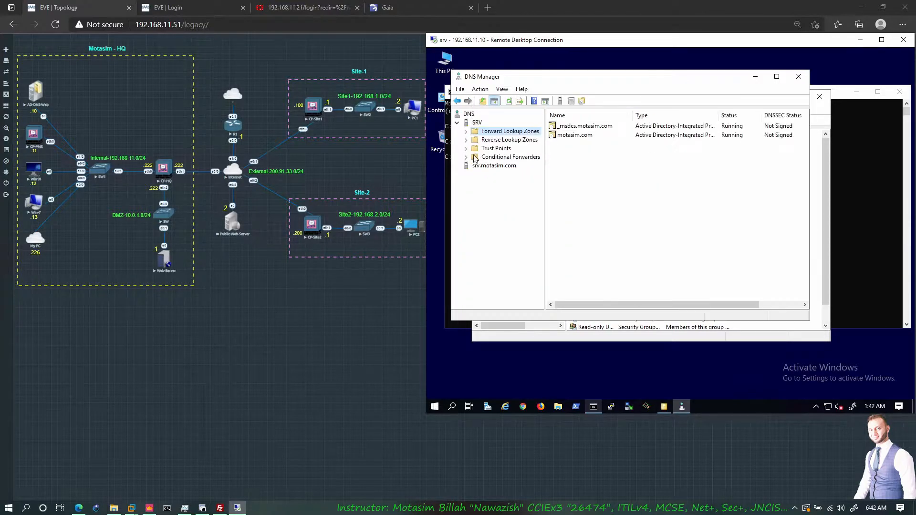
{"action": "left_click", "coordinate": [465, 131]}
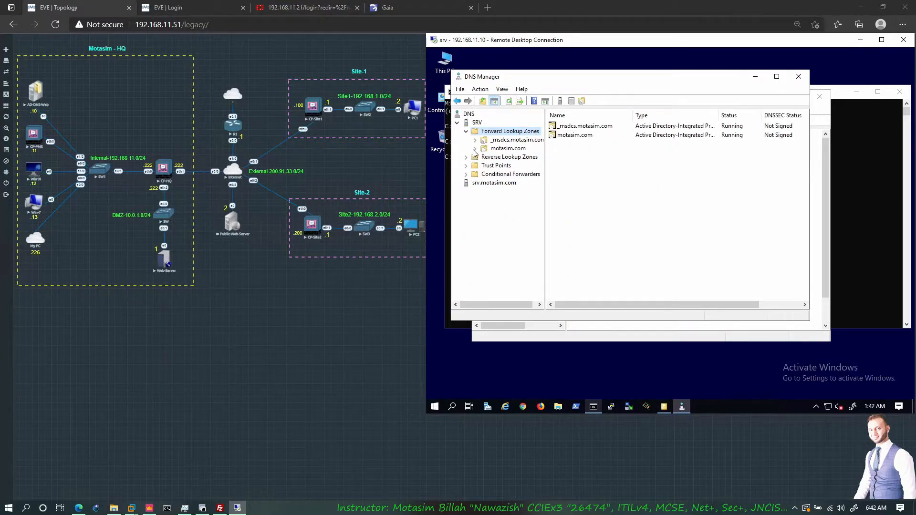
{"action": "left_click", "coordinate": [503, 149]}
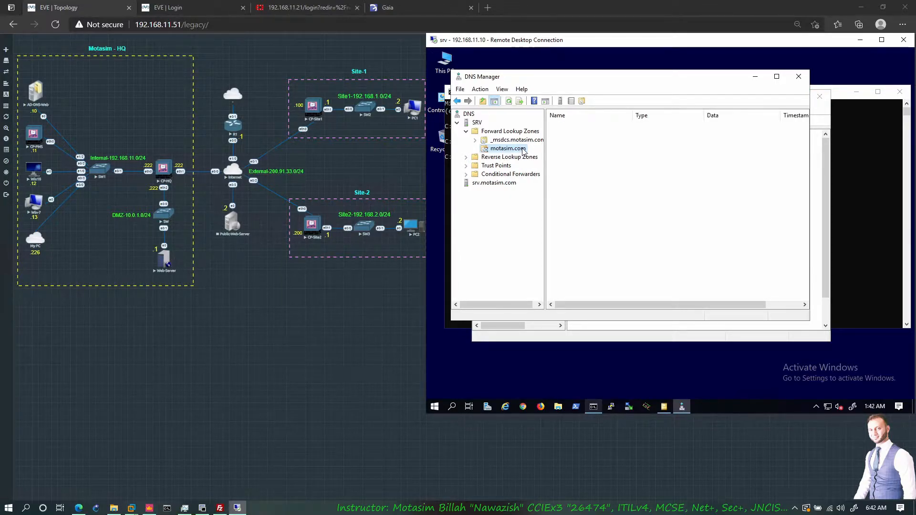
{"action": "right_click", "coordinate": [593, 239]}
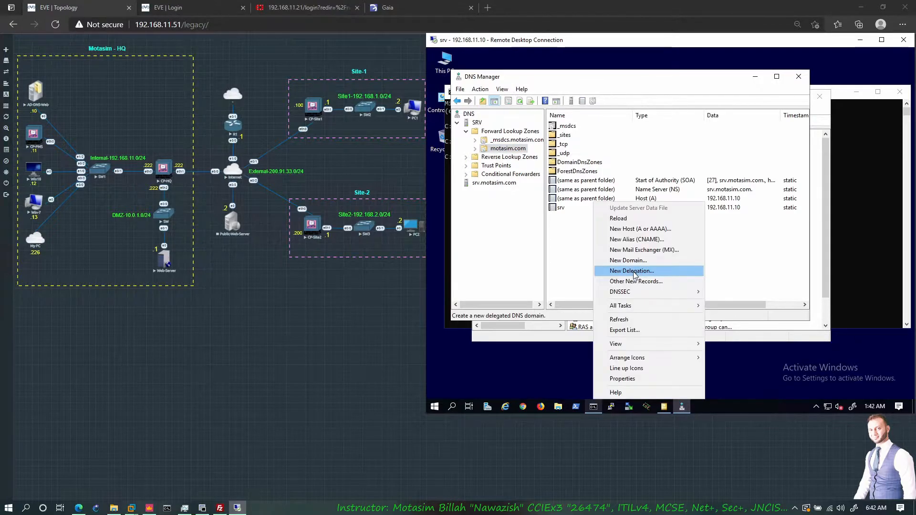
{"action": "left_click", "coordinate": [639, 228]}
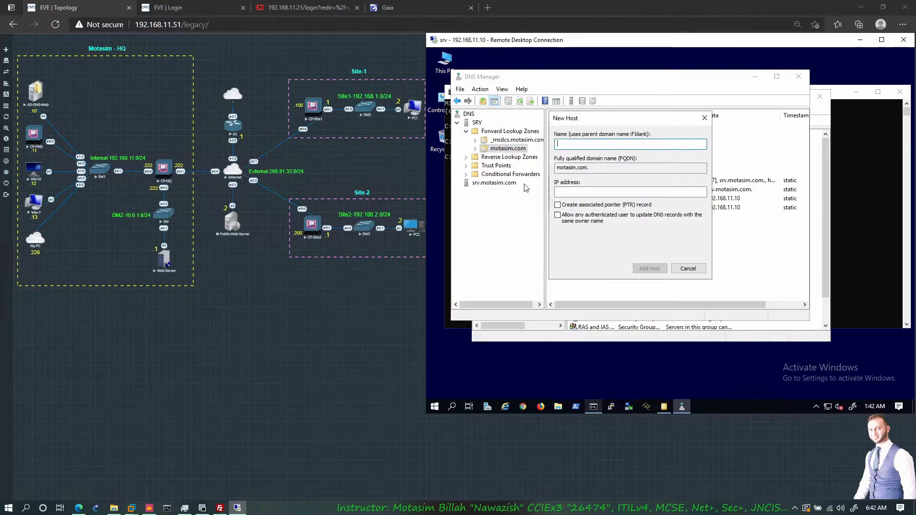
{"action": "type", "text": "www"}
{"action": "key", "text": "Tab"}
{"action": "type", "text": "10.0."}
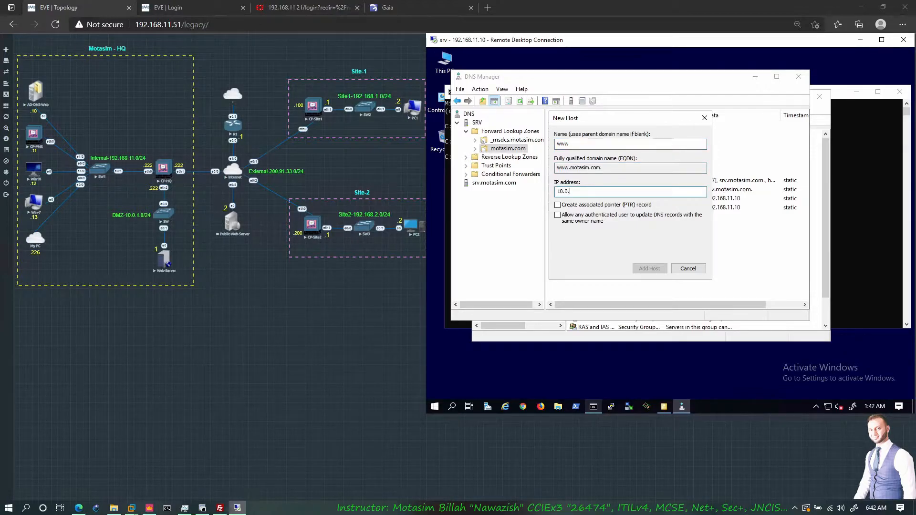
{"action": "type", "text": "1.1"}
{"action": "left_click", "coordinate": [653, 269]}
{"action": "key", "text": "Return"}
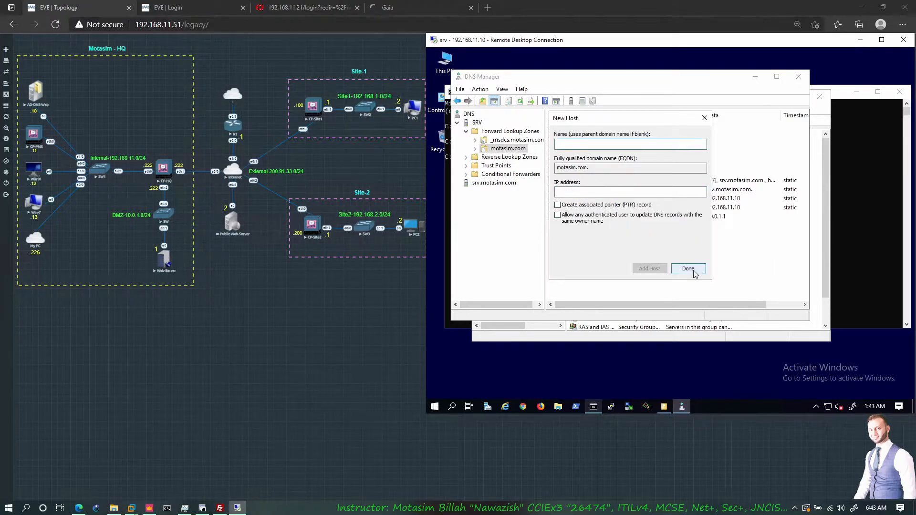
{"action": "left_click", "coordinate": [692, 269]}
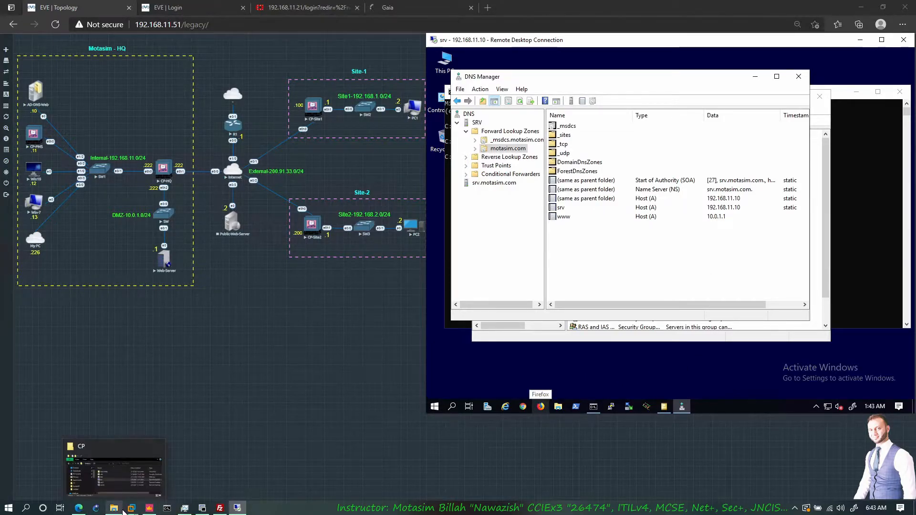
- In Active Directory Users and Computers, create a global security group named IT in the Users container of motasim.com
{"action": "left_click", "coordinate": [577, 339]}
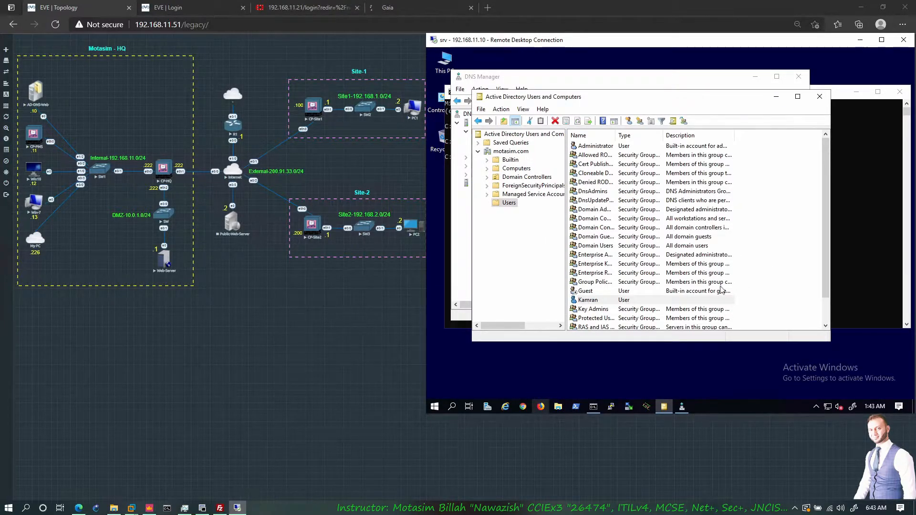
{"action": "right_click", "coordinate": [763, 235]}
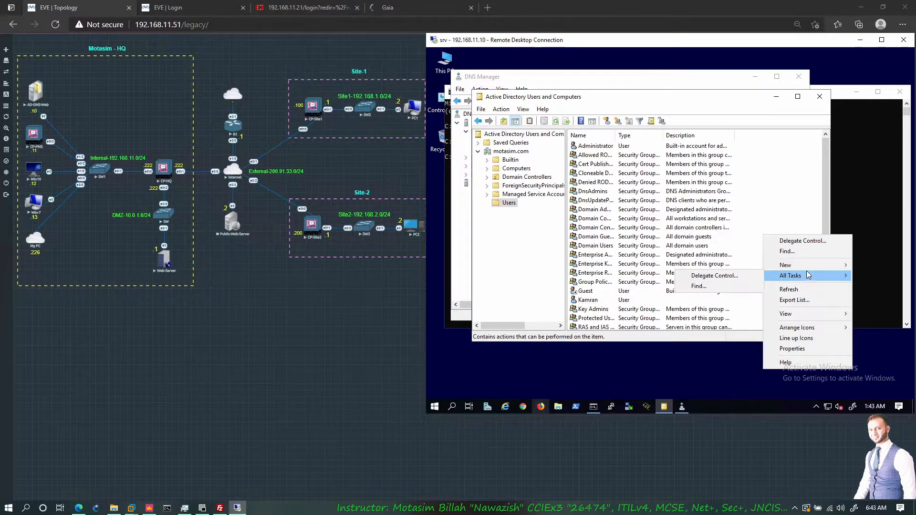
{"action": "mouse_move", "coordinate": [810, 266]}
{"action": "left_click", "coordinate": [681, 289]}
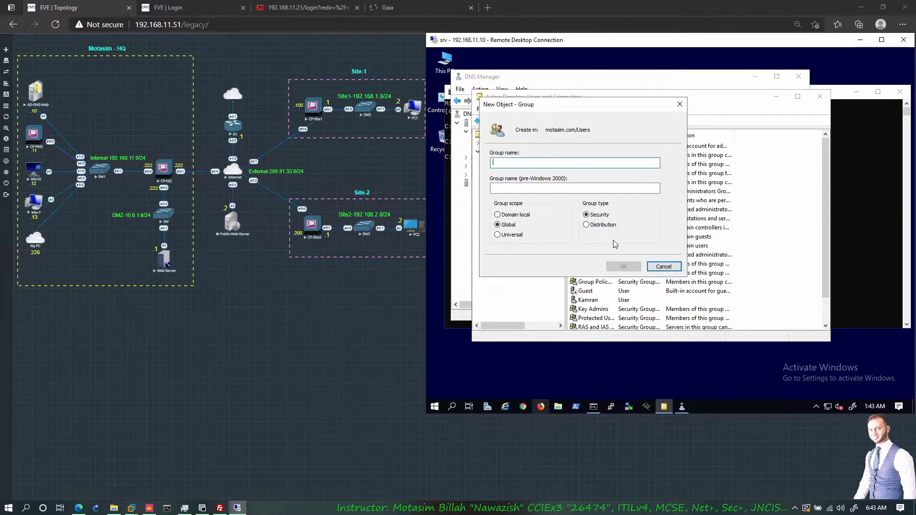
{"action": "type", "text": "IT"}
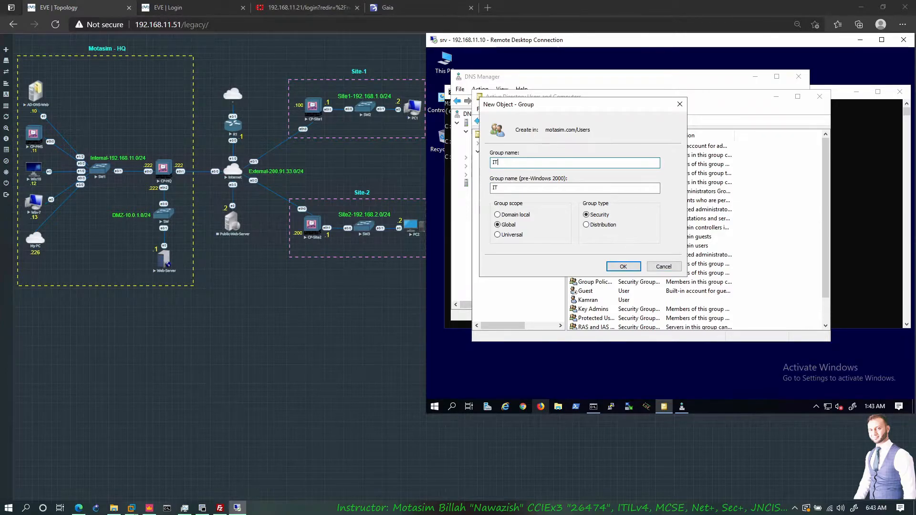
{"action": "left_click", "coordinate": [623, 265]}
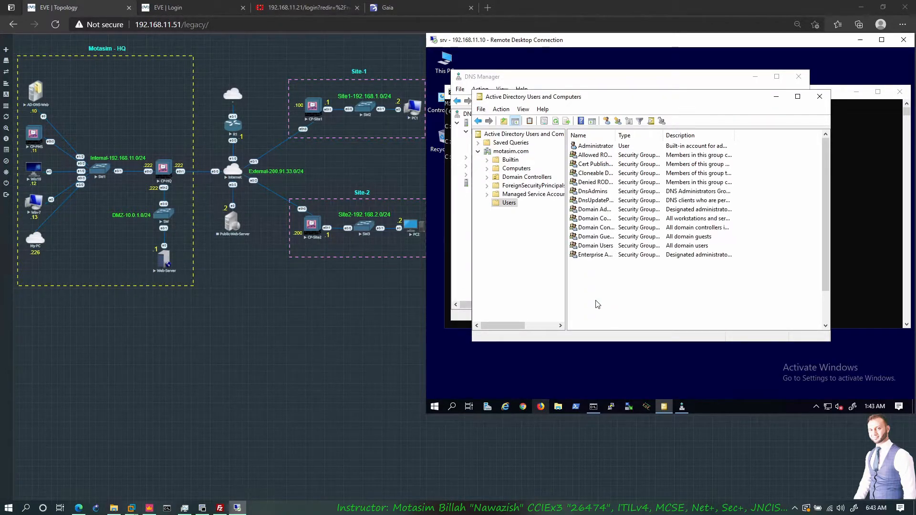
- Add the newly created domain user to the IT group, checking the group name and acknowledging the completion notice
{"action": "left_click", "coordinate": [591, 309]}
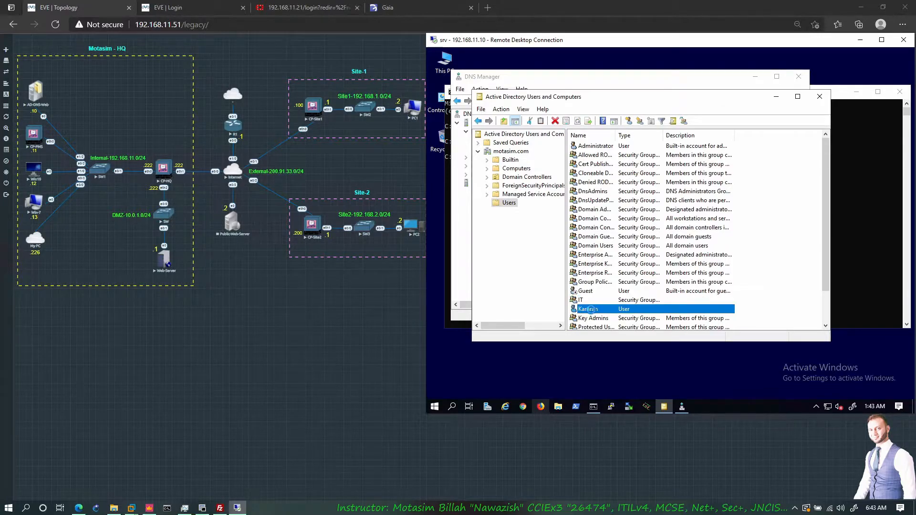
{"action": "right_click", "coordinate": [593, 312]}
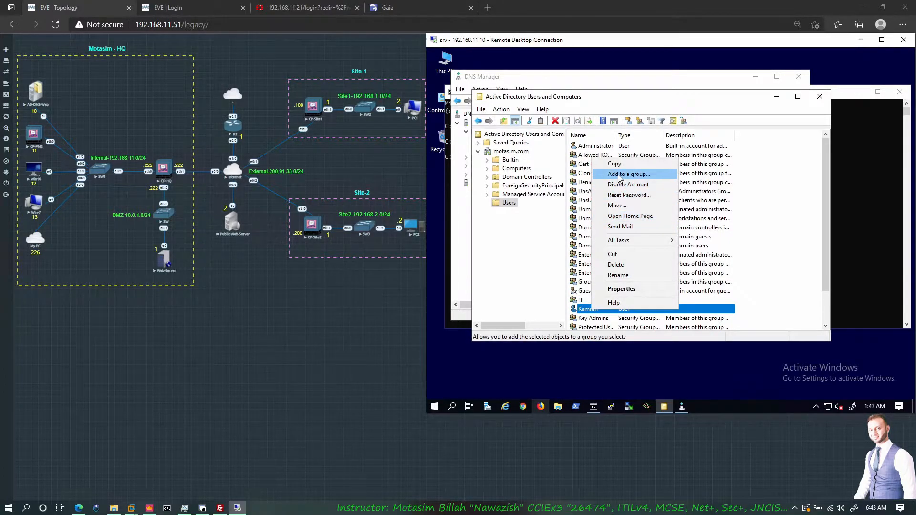
{"action": "left_click", "coordinate": [616, 174]}
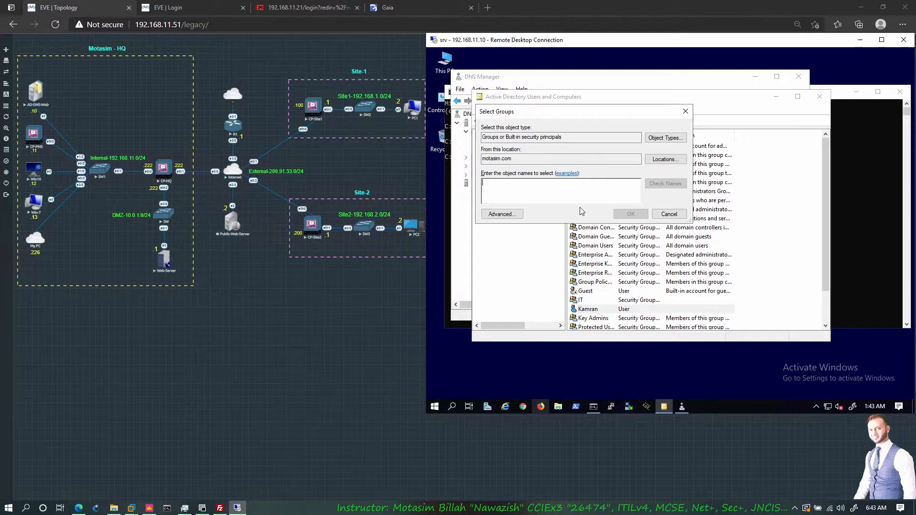
{"action": "type", "text": "IT"}
{"action": "left_click", "coordinate": [665, 184]}
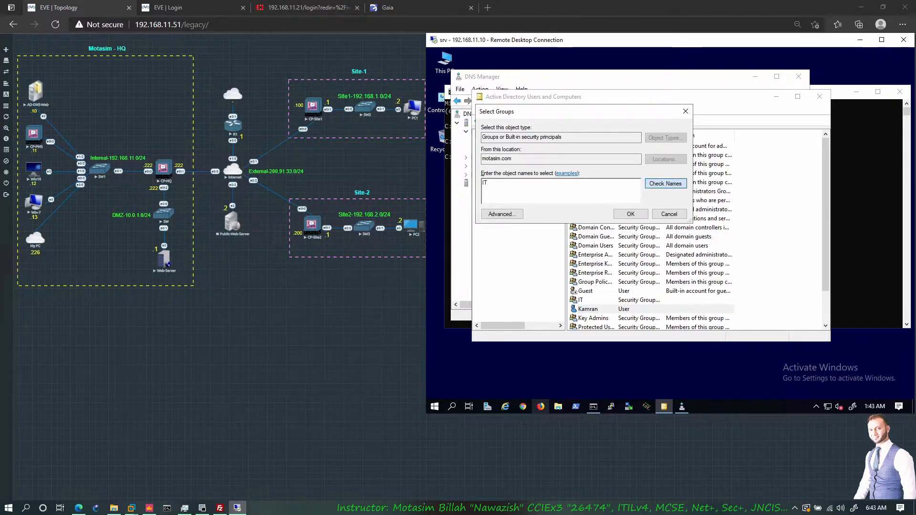
{"action": "left_click", "coordinate": [630, 214]}
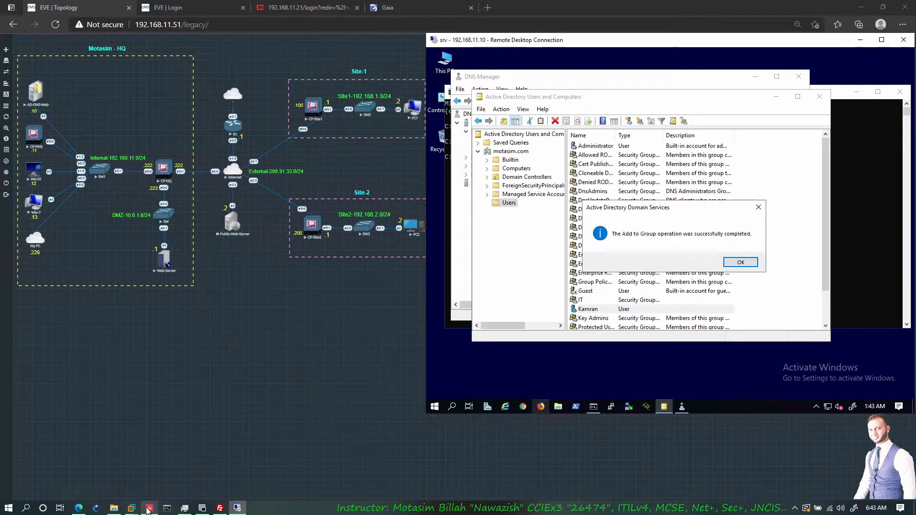
{"action": "mouse_move", "coordinate": [155, 502]}
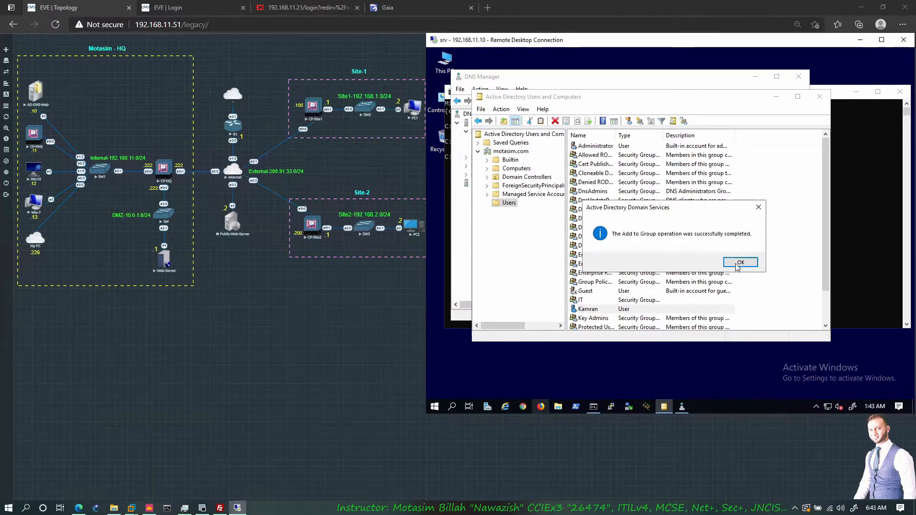
{"action": "left_click", "coordinate": [740, 262]}
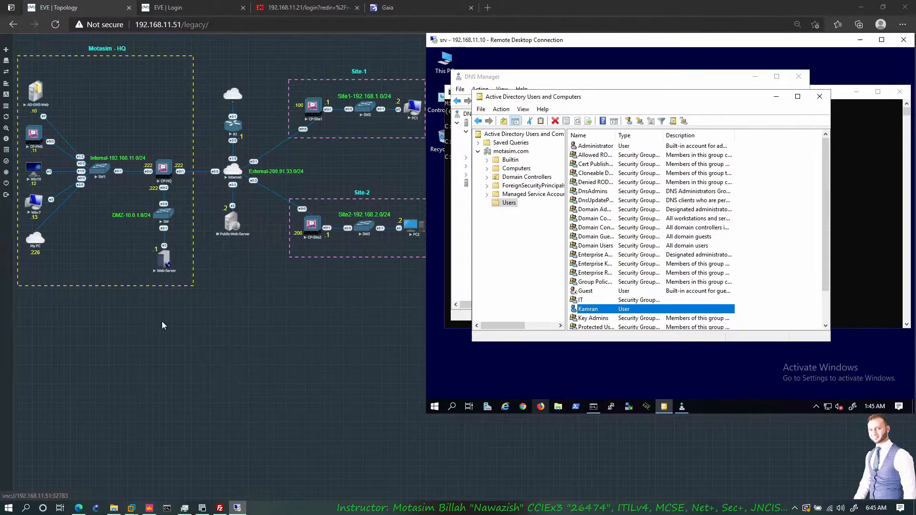
- Switch to Check Point SmartConsole and open the Identity Awareness settings of the CP-HQ gateway
{"action": "left_click", "coordinate": [149, 507]}
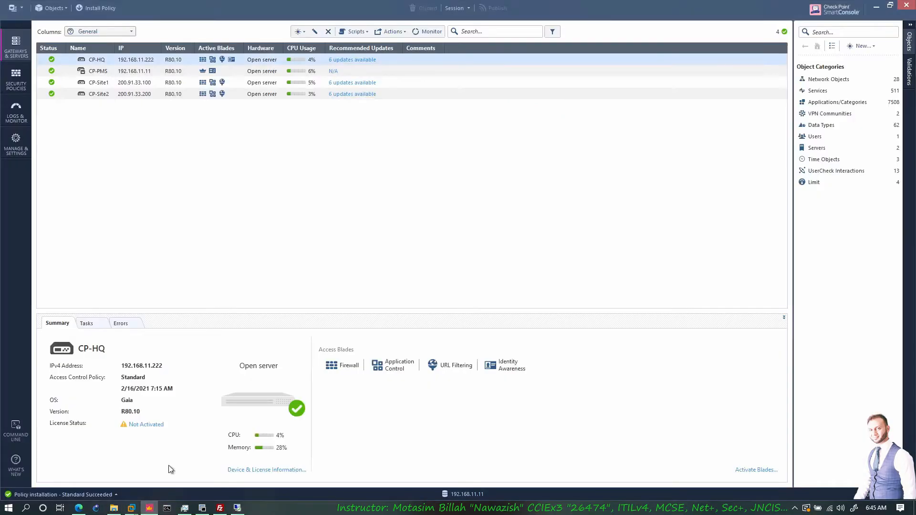
{"action": "right_click", "coordinate": [135, 63]}
{"action": "left_click", "coordinate": [158, 116]}
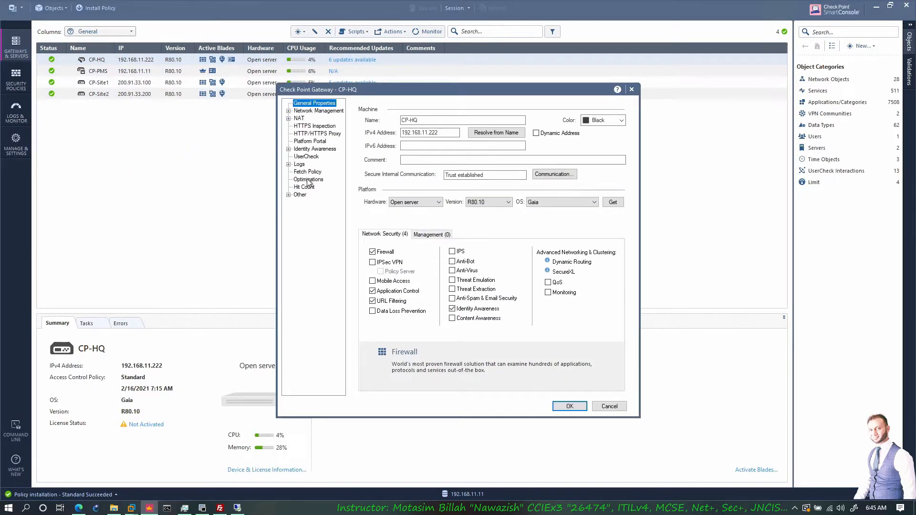
{"action": "left_click", "coordinate": [314, 149]}
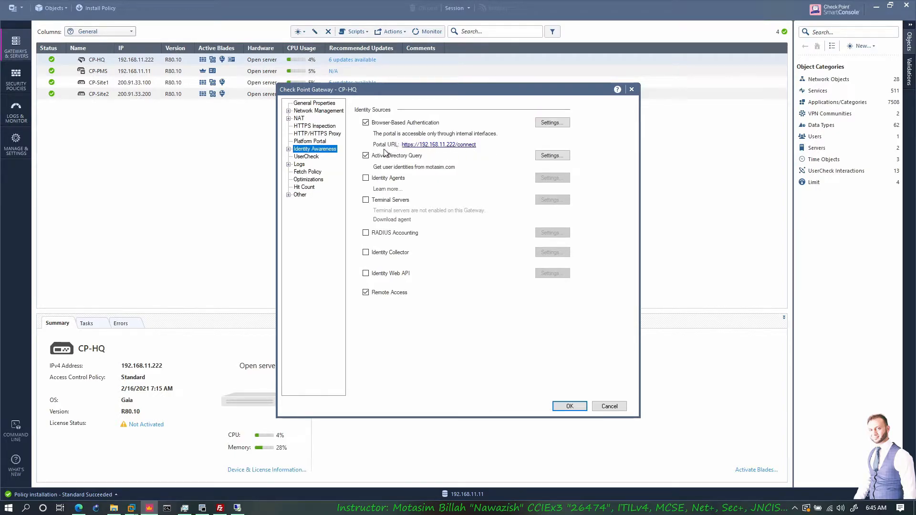
- Turn Browser-Based Authentication off and back on for CP-HQ, viewing the EVE topology in the browser in between
{"action": "left_click", "coordinate": [367, 123]}
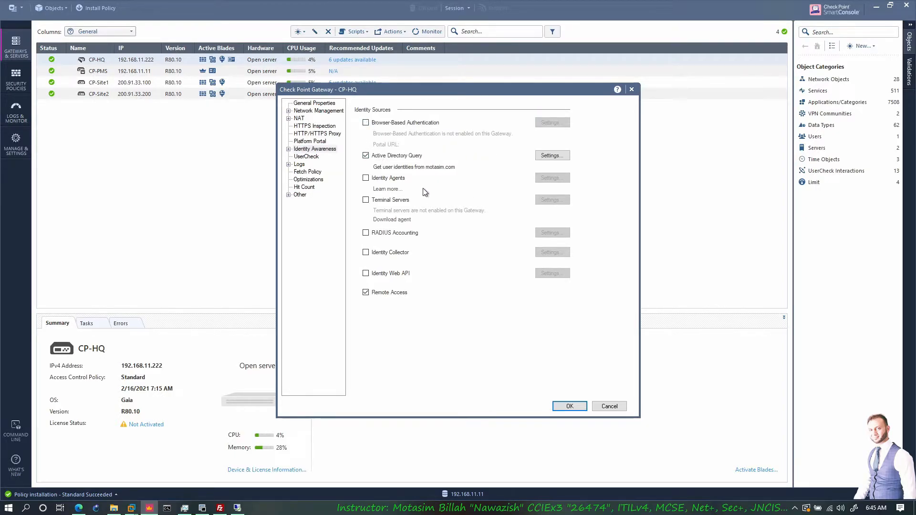
{"action": "left_click", "coordinate": [79, 508]}
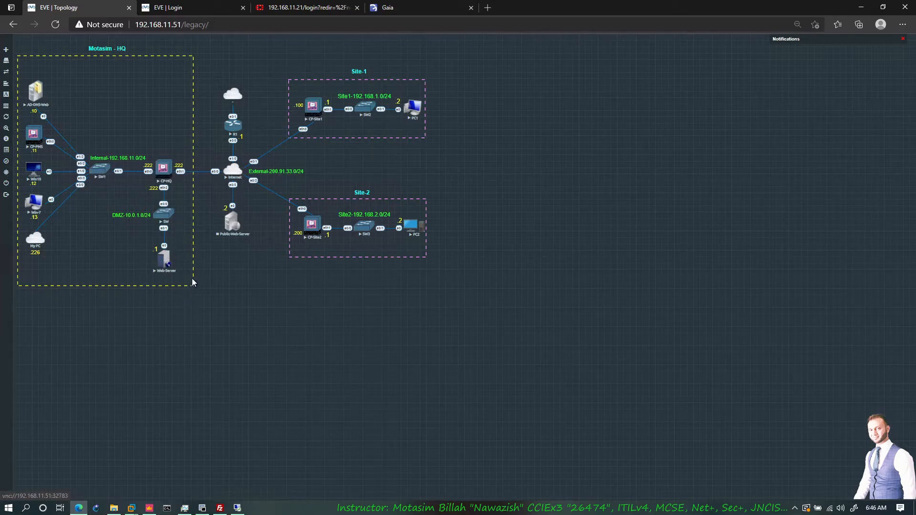
{"action": "left_click", "coordinate": [149, 507]}
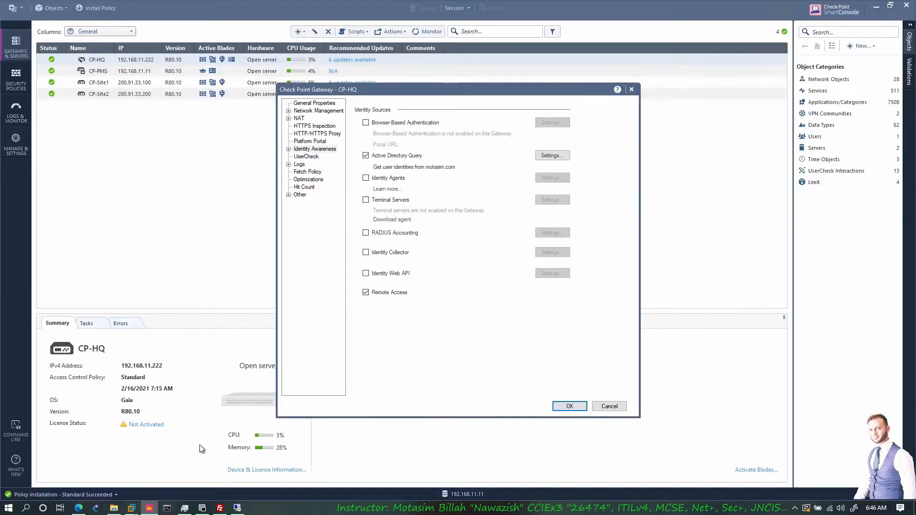
{"action": "left_click", "coordinate": [391, 125]}
- Review the Browser-Based Authentication portal's access and accessibility settings, and enable logging out users when they close the portal browser
{"action": "left_click", "coordinate": [565, 125]}
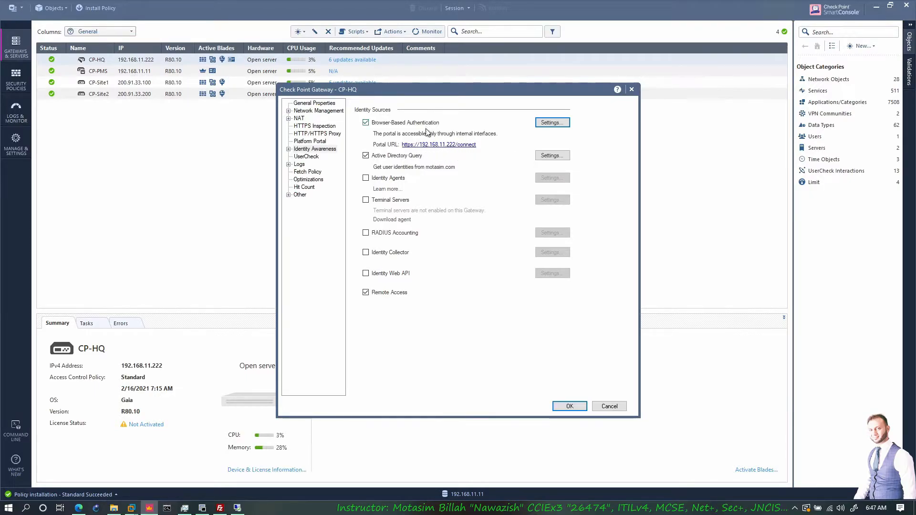
{"action": "left_click", "coordinate": [550, 123]}
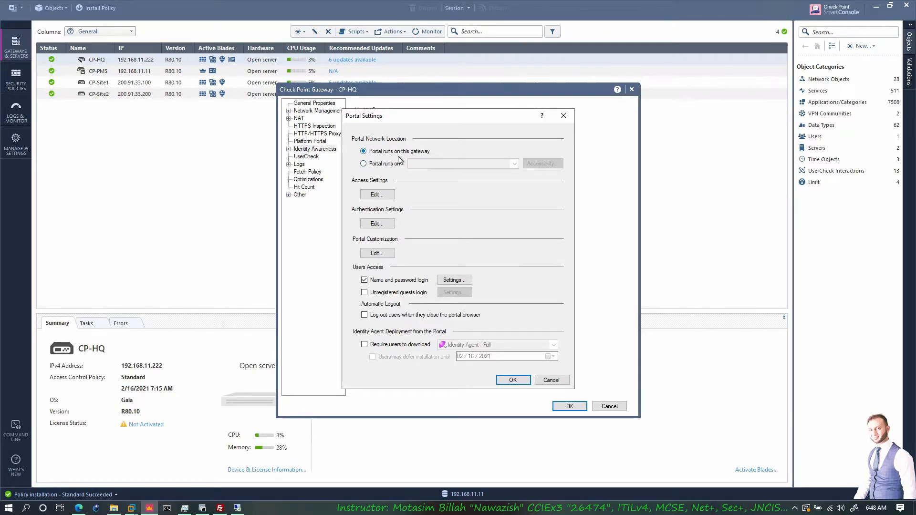
{"action": "left_click", "coordinate": [384, 198]}
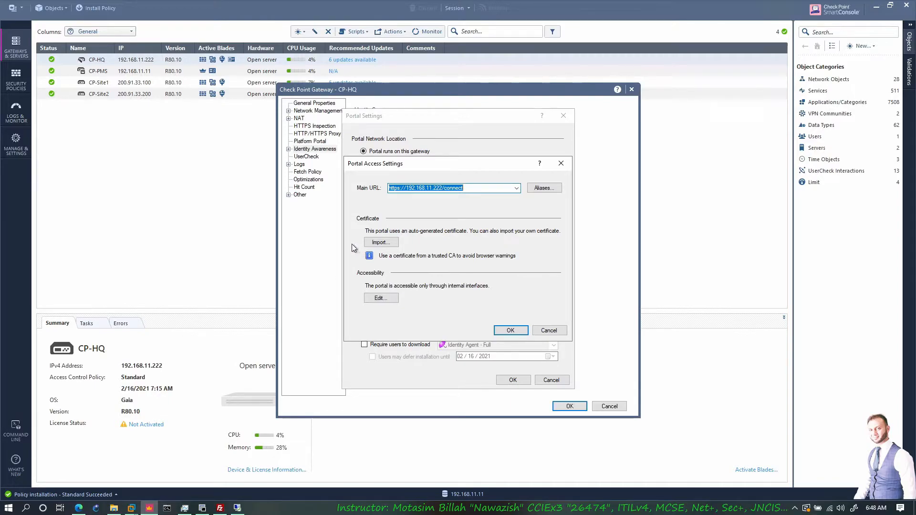
{"action": "key", "text": "Home"}
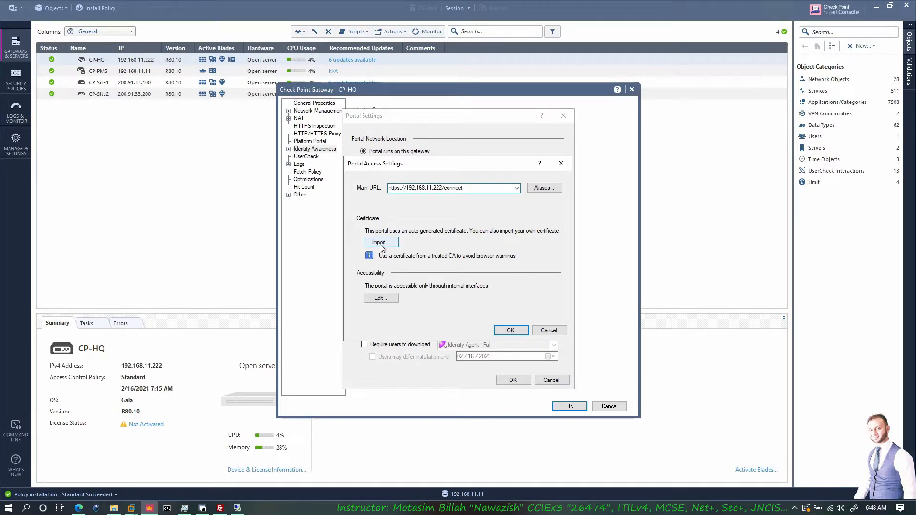
{"action": "left_click", "coordinate": [387, 300]}
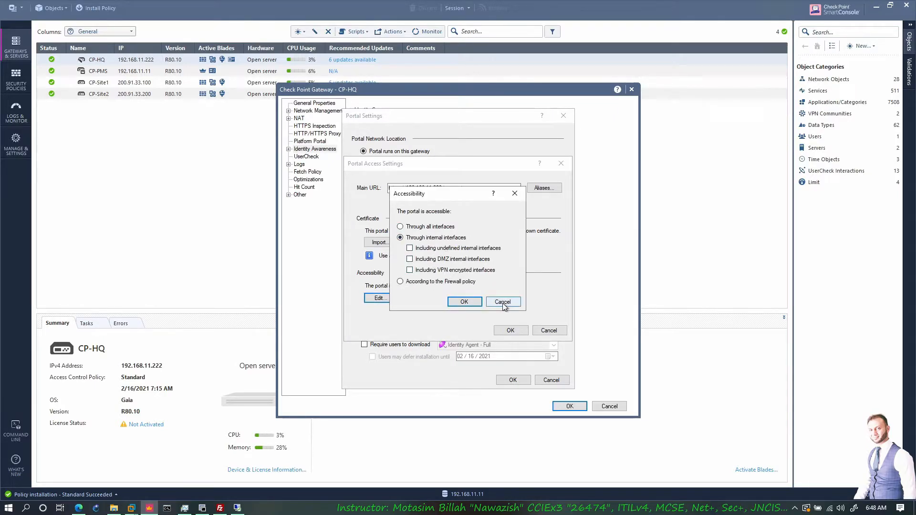
{"action": "left_click", "coordinate": [503, 303]}
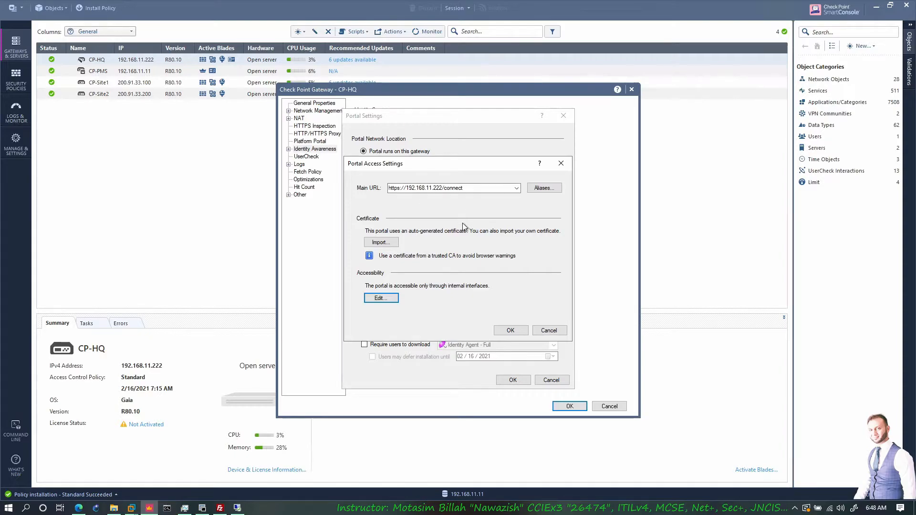
{"action": "left_click", "coordinate": [510, 331]}
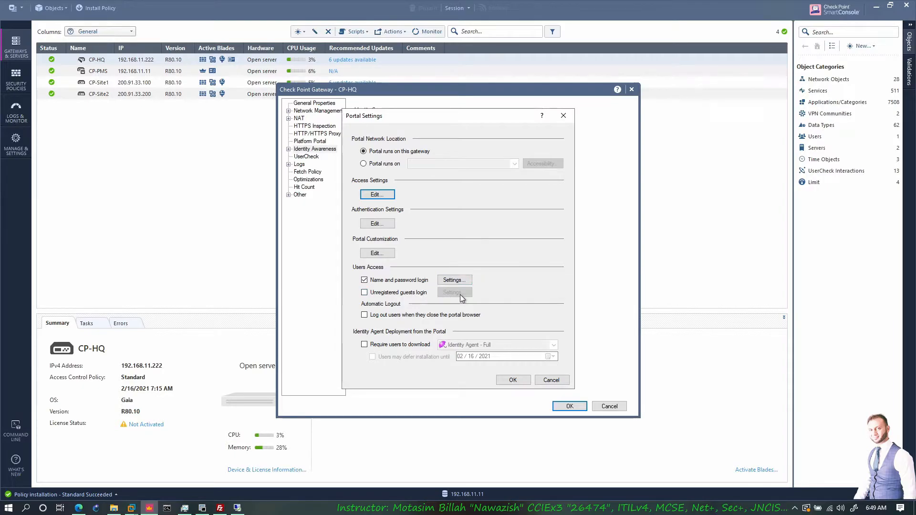
{"action": "left_click", "coordinate": [371, 318]}
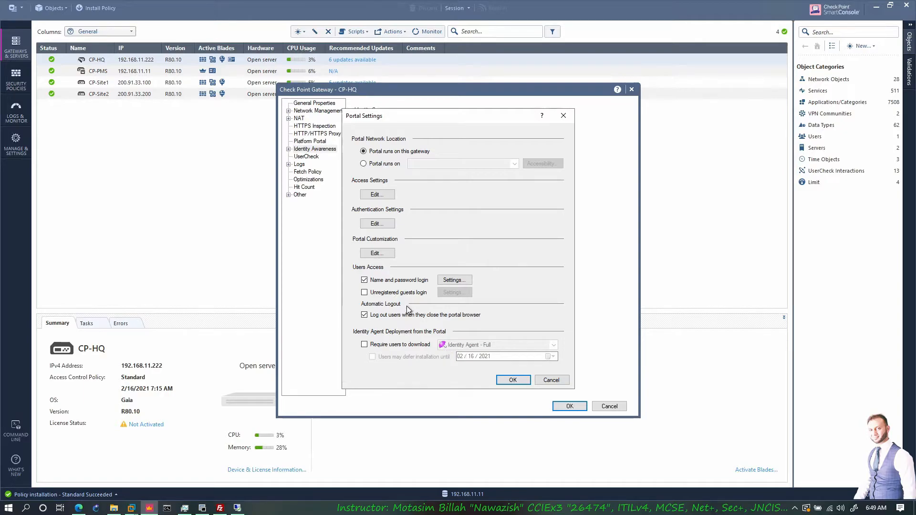
{"action": "left_click", "coordinate": [512, 380]}
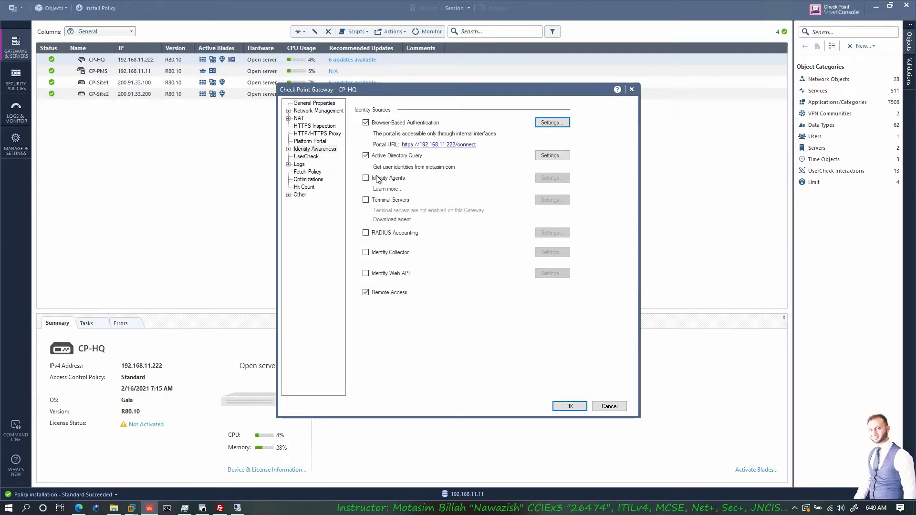
- Save the CP-HQ gateway settings and add a rule named DMZ WEB above Web Server Traffic in the policy's DMZ section
{"action": "left_click", "coordinate": [571, 406]}
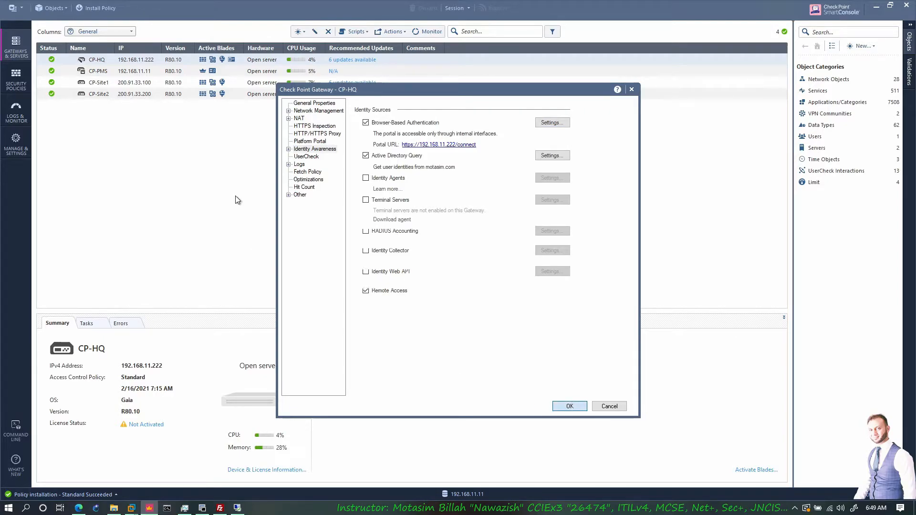
{"action": "left_click", "coordinate": [21, 85]}
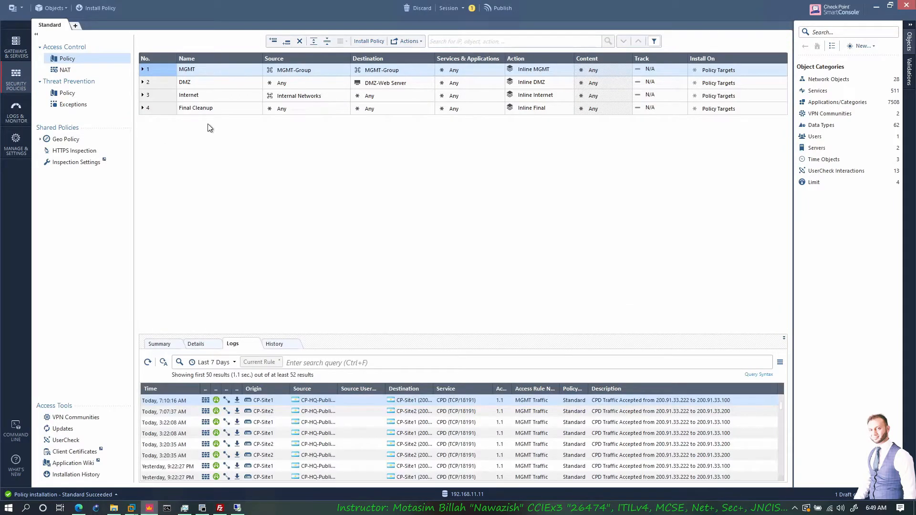
{"action": "left_click", "coordinate": [142, 82]}
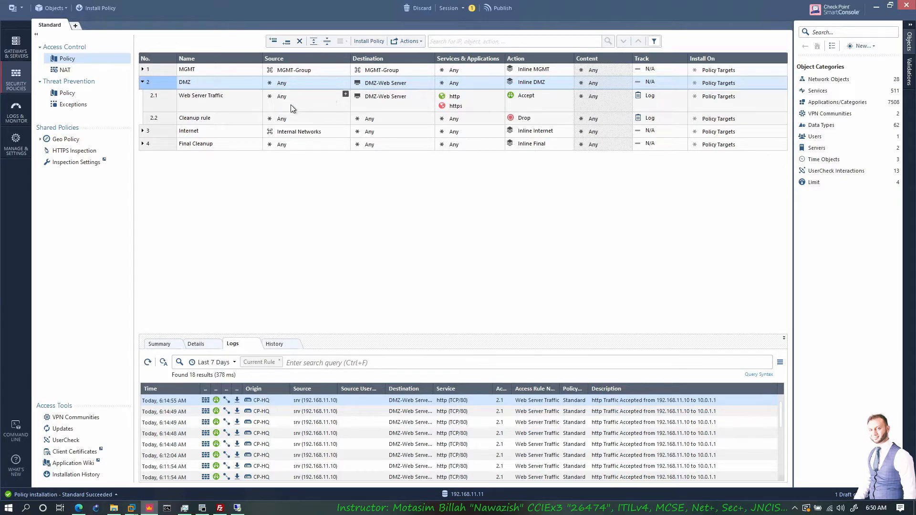
{"action": "left_click", "coordinate": [172, 101]}
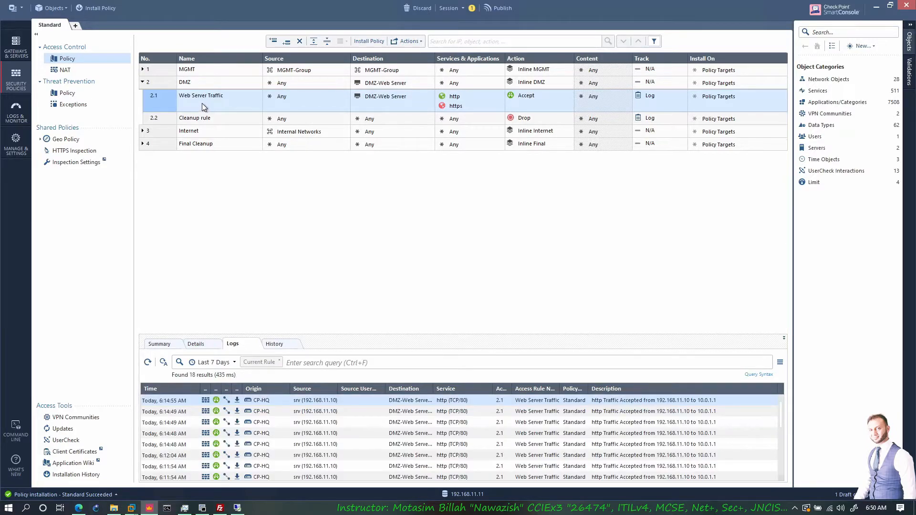
{"action": "right_click", "coordinate": [167, 102]}
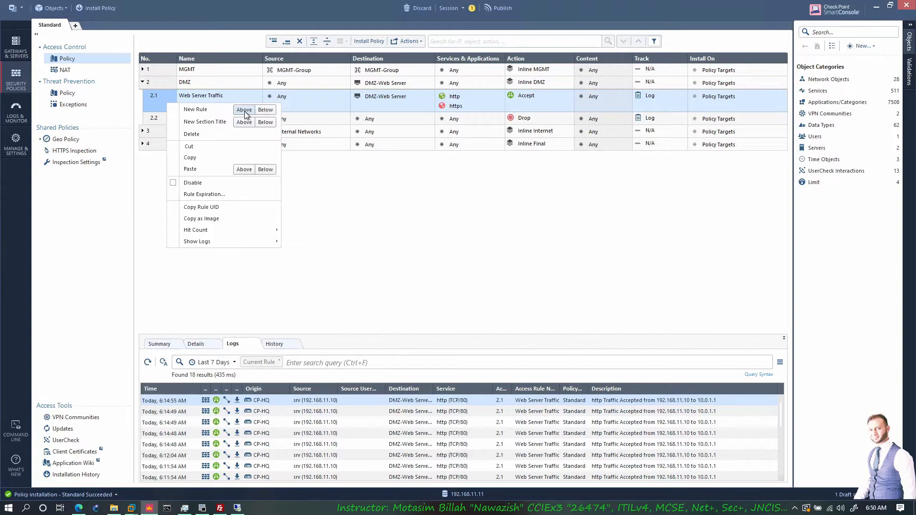
{"action": "left_click", "coordinate": [244, 110]}
{"action": "left_click", "coordinate": [201, 94]}
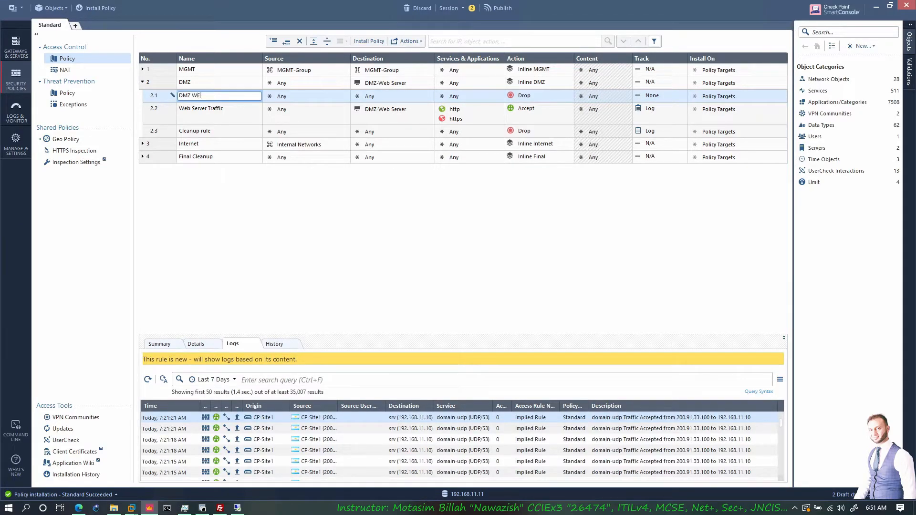
- Create an access role named after the domain user as the DMZ WEB rule's source, limited to the HQ-Net-192.168.11.0 network
{"action": "left_click", "coordinate": [298, 97]}
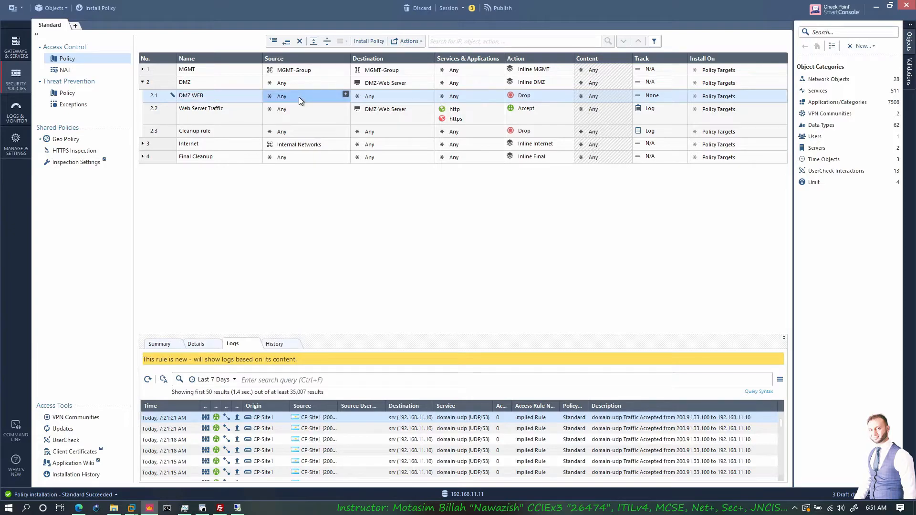
{"action": "left_click", "coordinate": [345, 95]}
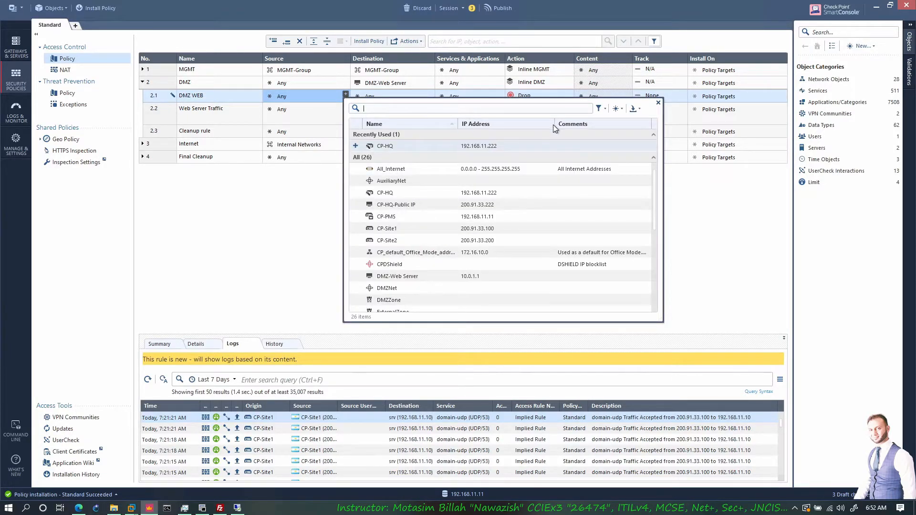
{"action": "left_click", "coordinate": [619, 110]}
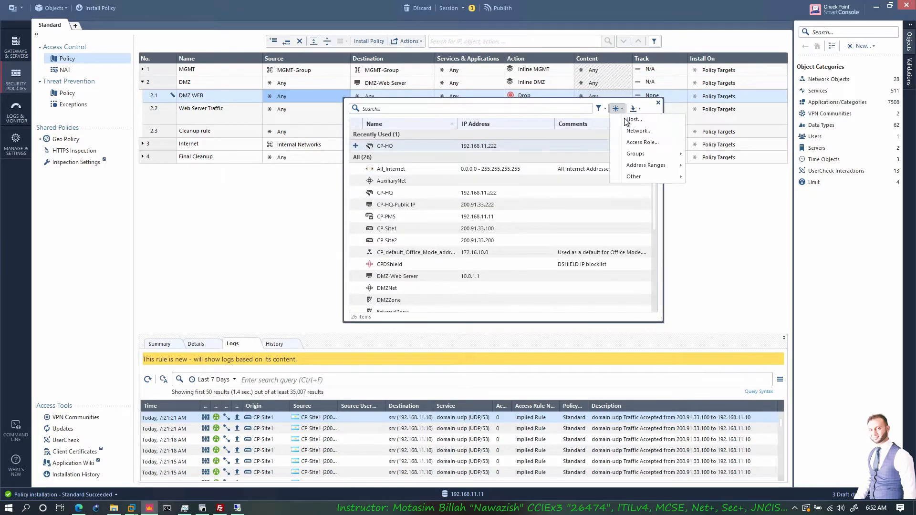
{"action": "left_click", "coordinate": [643, 143]}
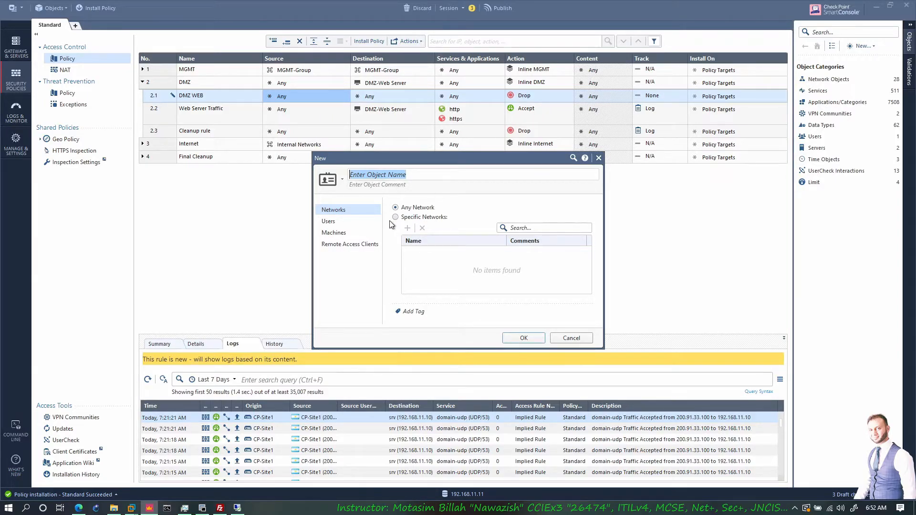
{"action": "type", "text": "Kaman"}
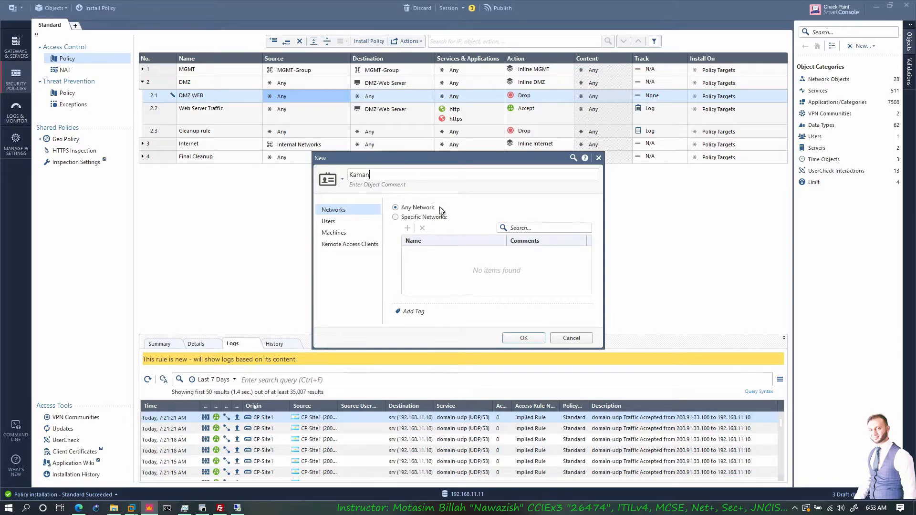
{"action": "left_click", "coordinate": [406, 218]}
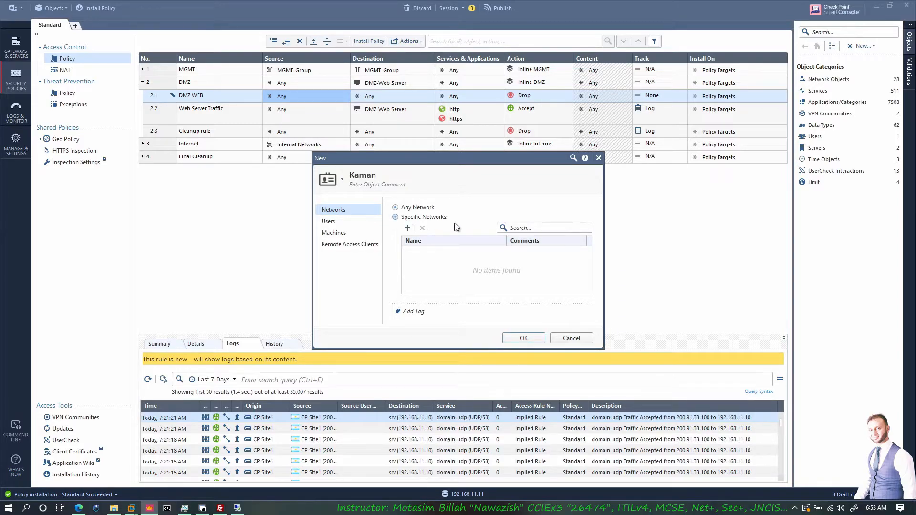
{"action": "left_click", "coordinate": [408, 228]}
{"action": "scroll", "coordinate": [453, 306], "scroll_direction": "down", "scroll_amount": 3}
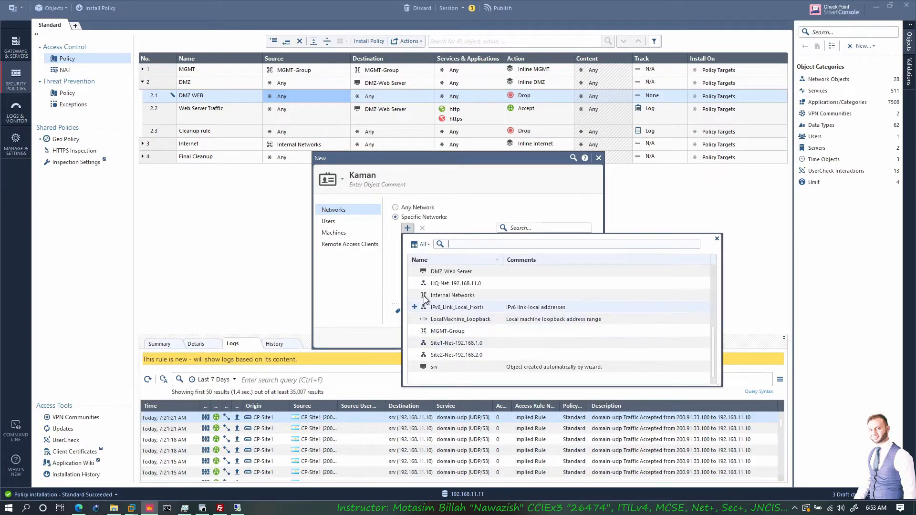
{"action": "left_click", "coordinate": [415, 283]}
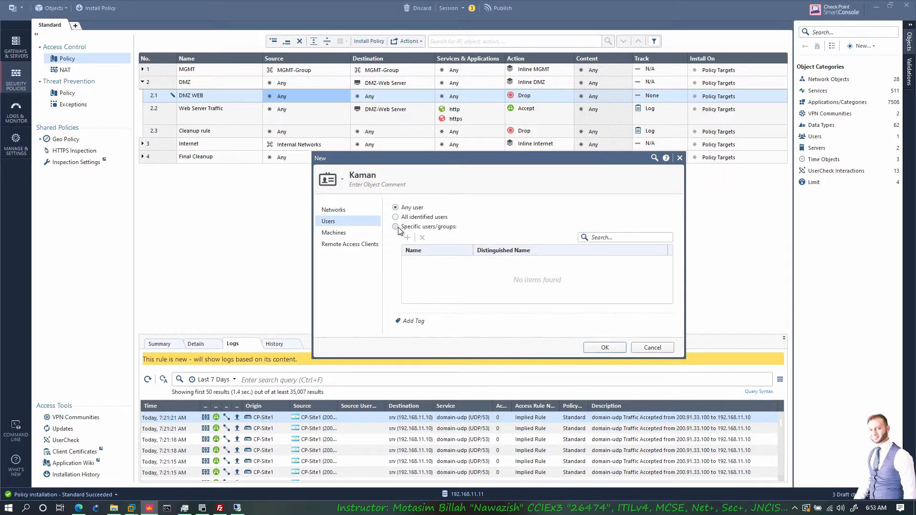
- Restrict the access role to the IT group from the motasim.com Users container, check its machine settings, and save the role
{"action": "left_click", "coordinate": [397, 227]}
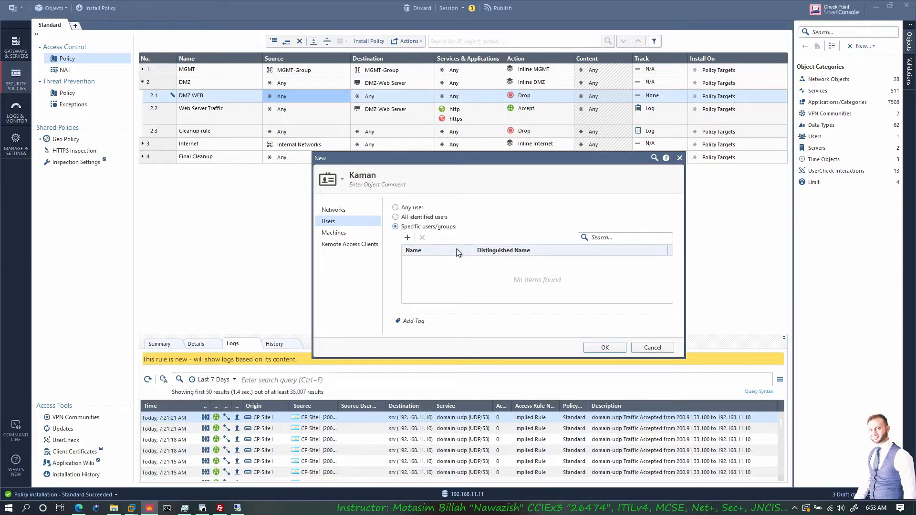
{"action": "left_click", "coordinate": [408, 238]}
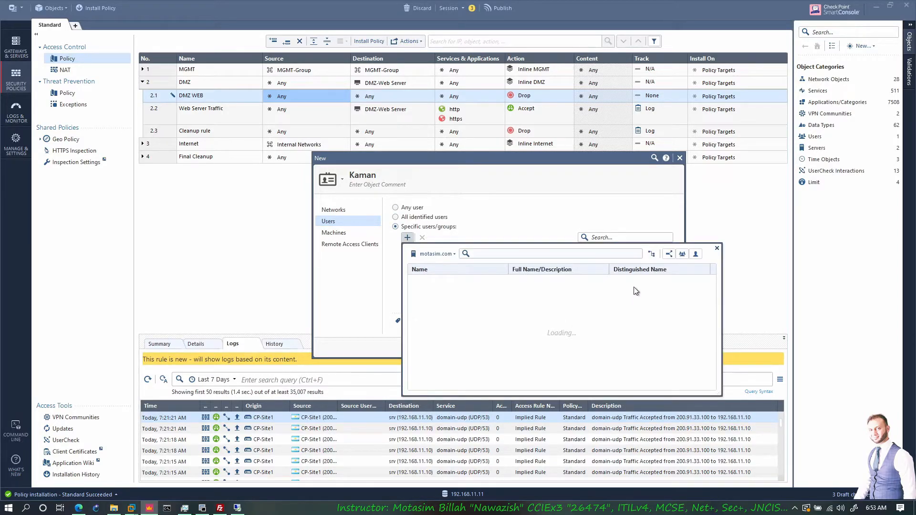
{"action": "left_click", "coordinate": [652, 254]}
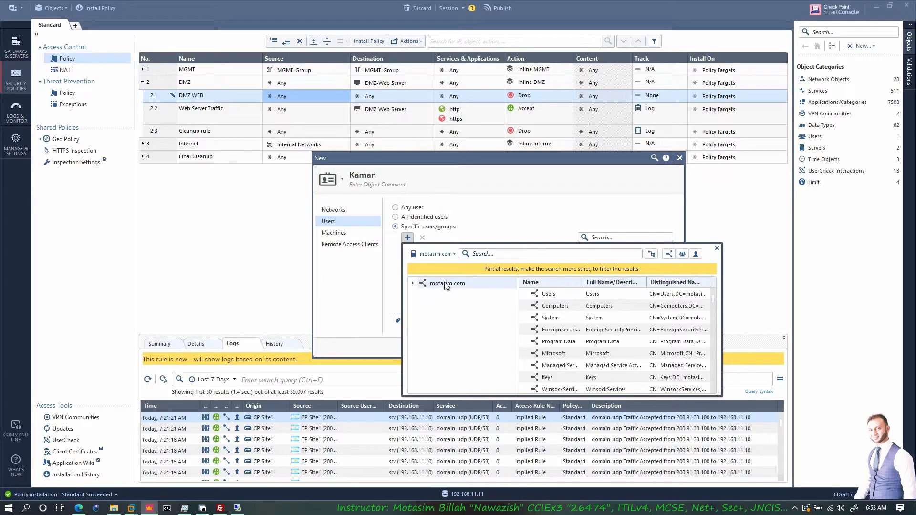
{"action": "left_click", "coordinate": [412, 284]}
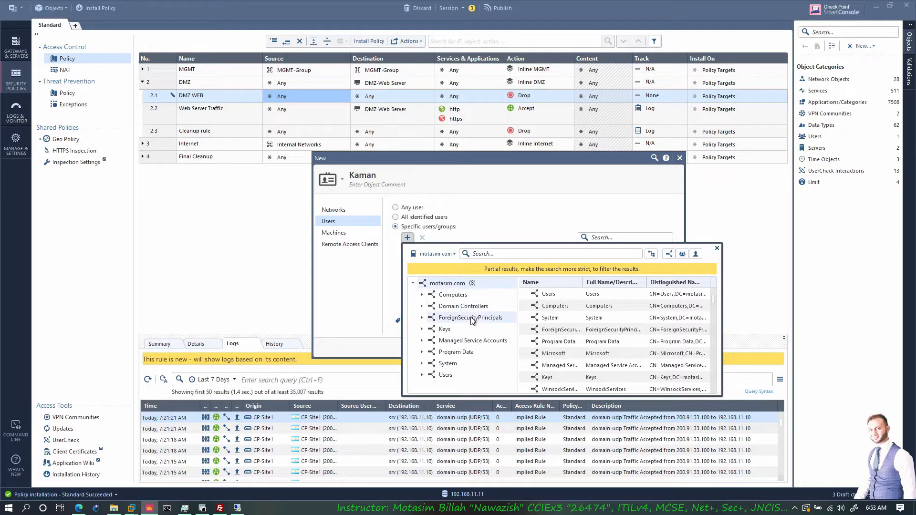
{"action": "left_click", "coordinate": [438, 377]}
{"action": "scroll", "coordinate": [593, 351], "scroll_direction": "down", "scroll_amount": 1}
{"action": "scroll", "coordinate": [592, 352], "scroll_direction": "down", "scroll_amount": 3}
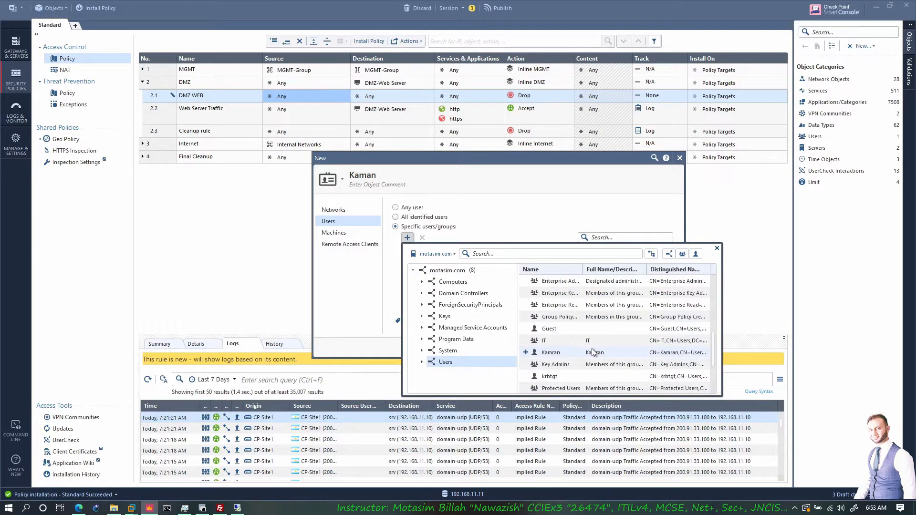
{"action": "left_click", "coordinate": [526, 341]}
{"action": "left_click", "coordinate": [717, 249]}
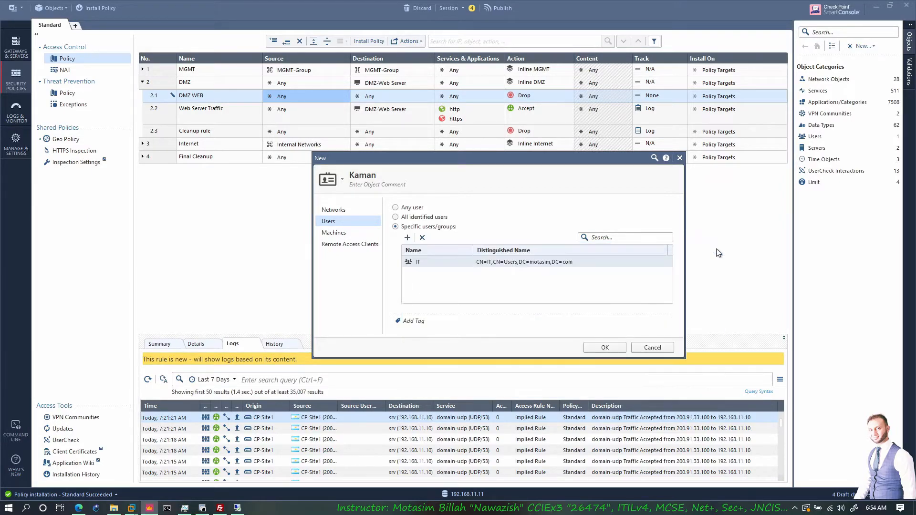
{"action": "left_click", "coordinate": [340, 233]}
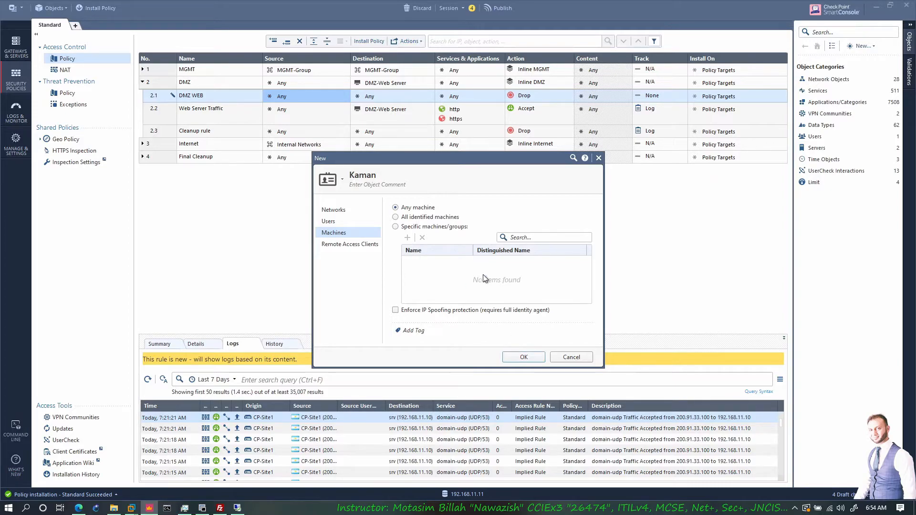
{"action": "left_click", "coordinate": [513, 355]}
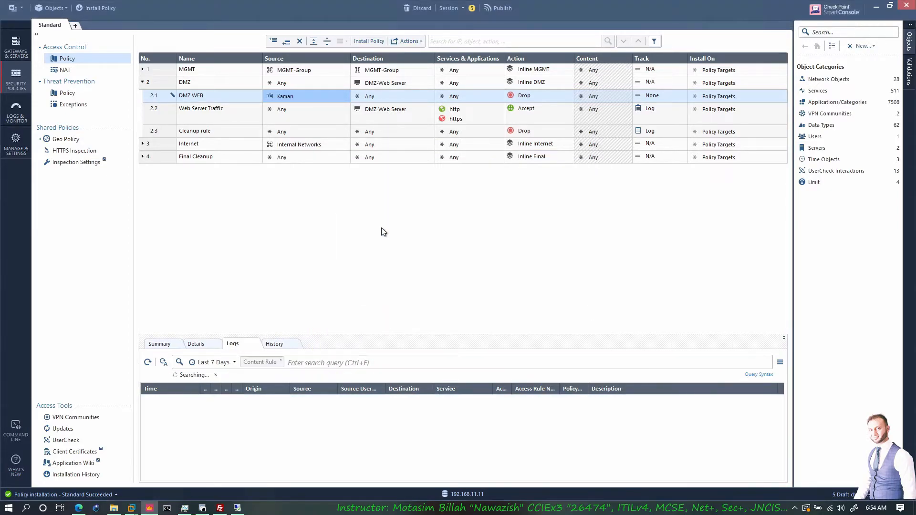
- Set the destination of the DMZ WEB rule to DMZ-Web Server
{"action": "left_click", "coordinate": [402, 97]}
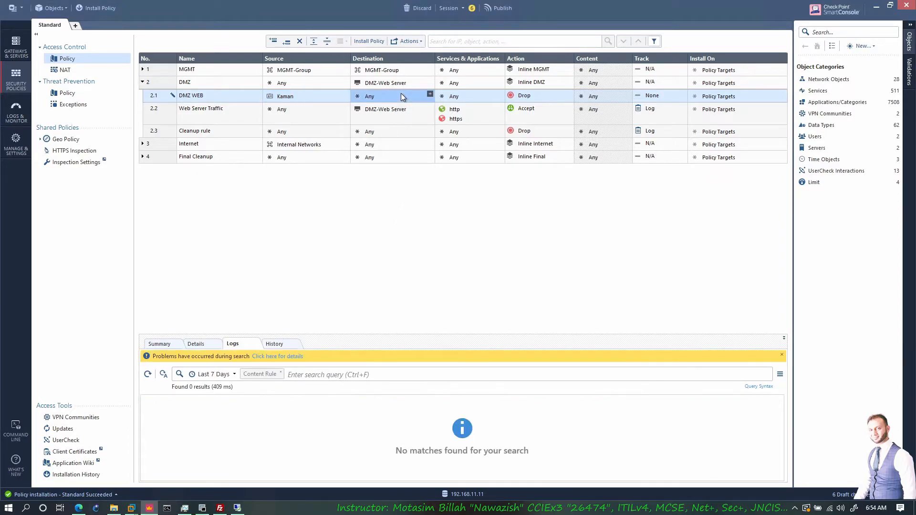
{"action": "left_click", "coordinate": [430, 96]}
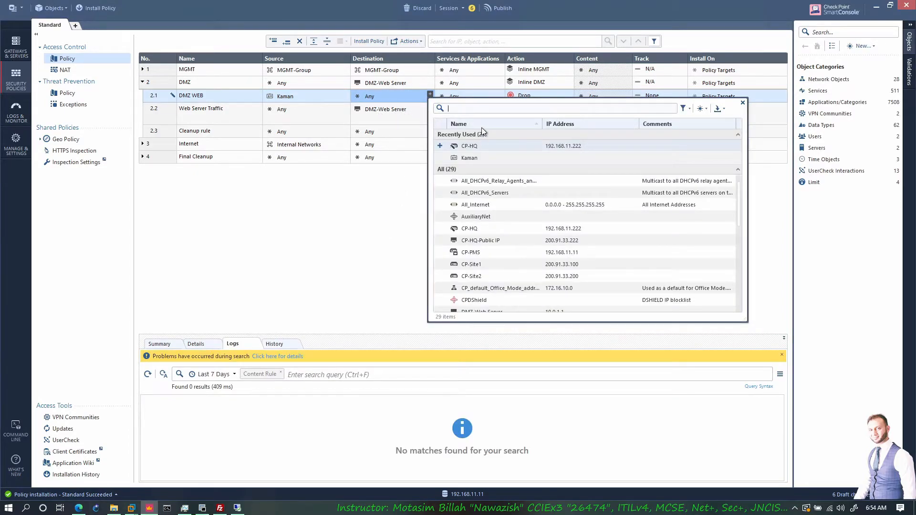
{"action": "type", "text": "d"}
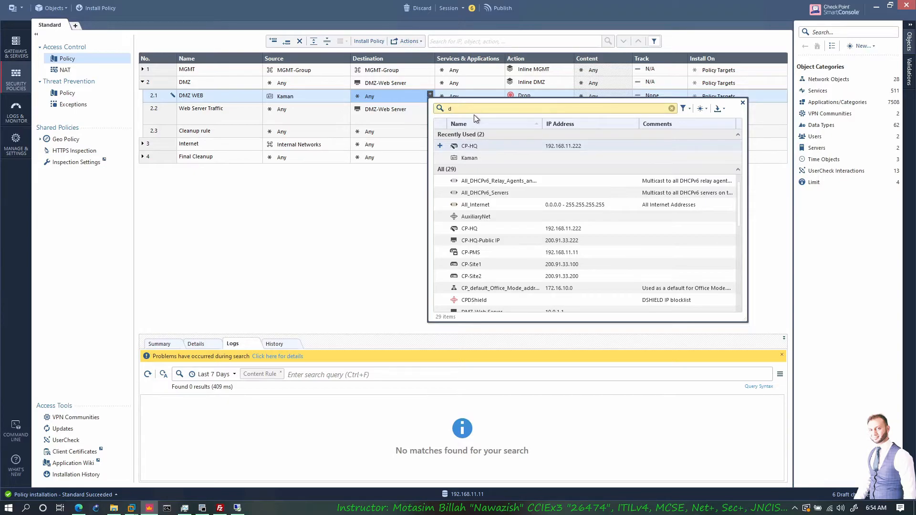
{"action": "type", "text": "mz"}
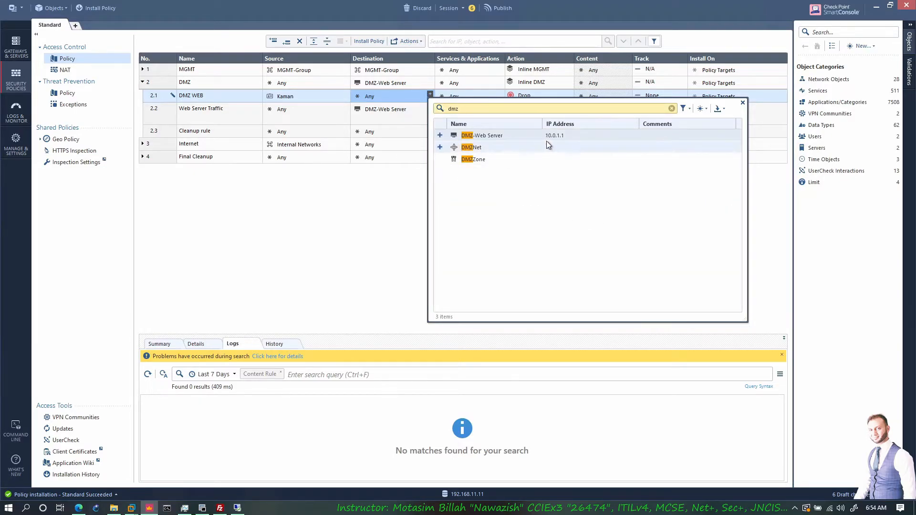
{"action": "left_click", "coordinate": [440, 135]}
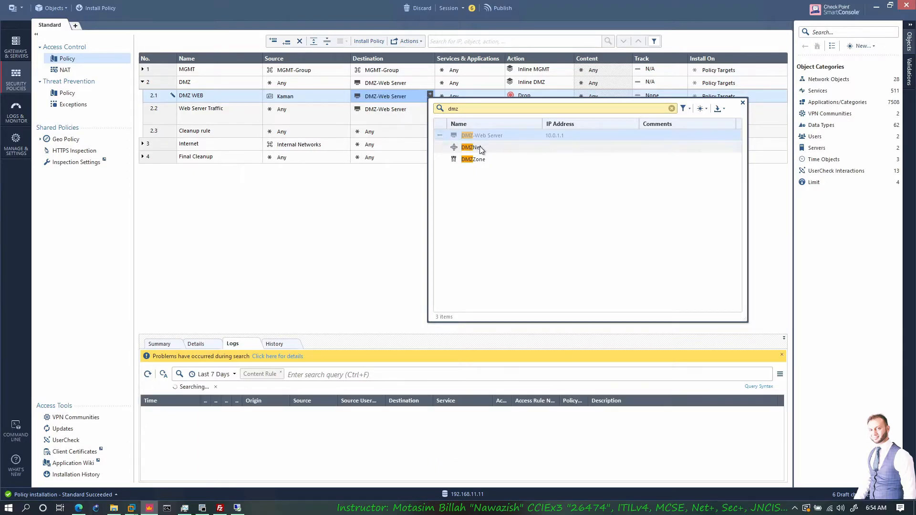
{"action": "left_click", "coordinate": [397, 203]}
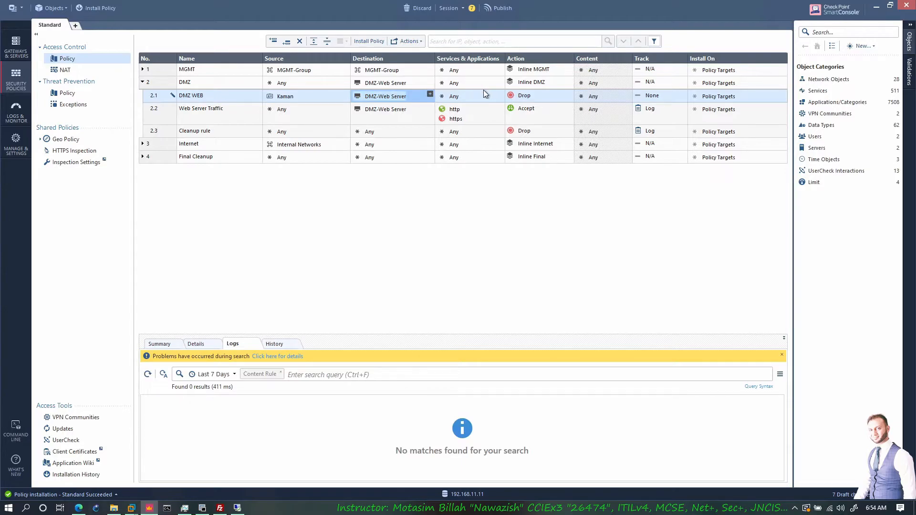
- Set the DMZ WEB rule's service to http and its action to Accept
{"action": "left_click", "coordinate": [499, 94]}
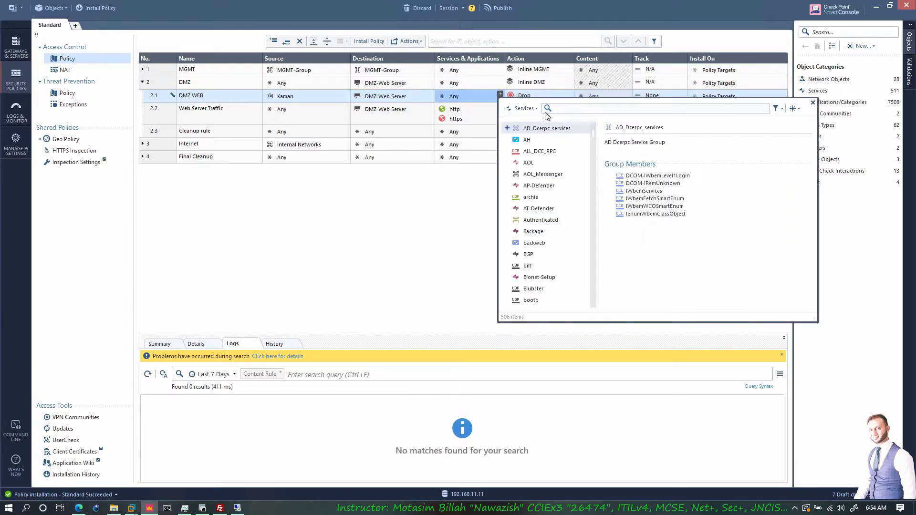
{"action": "type", "text": "http"}
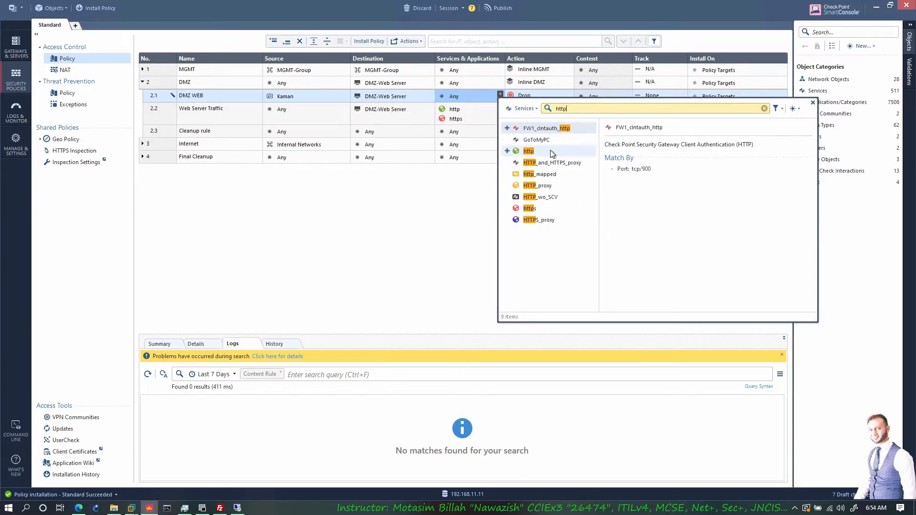
{"action": "left_click", "coordinate": [507, 151]}
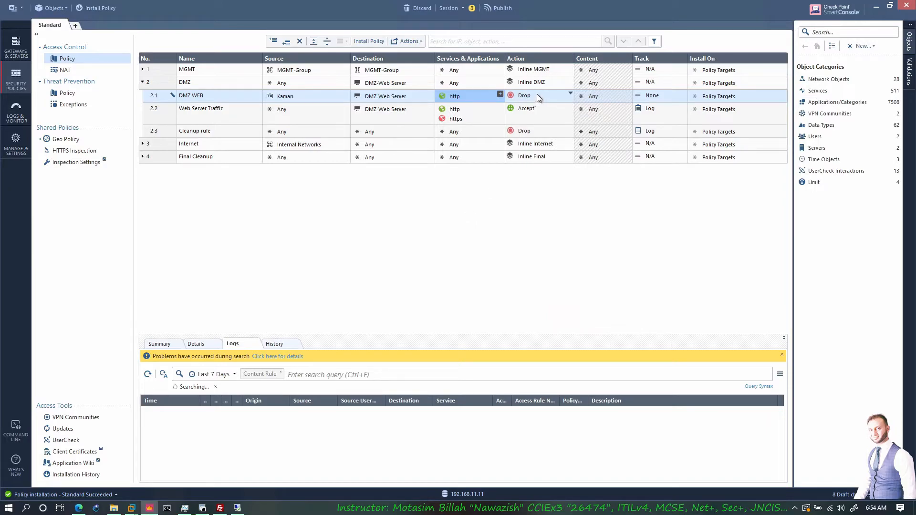
{"action": "left_click", "coordinate": [571, 93]}
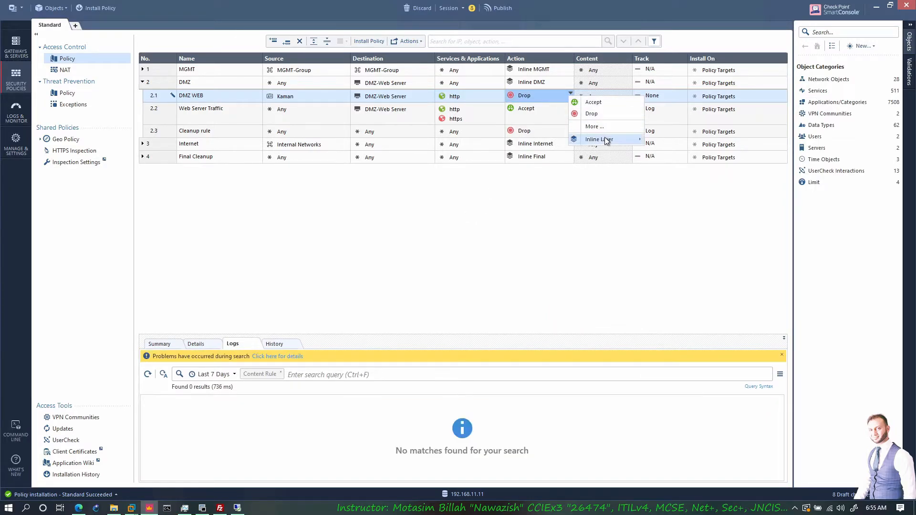
{"action": "left_click", "coordinate": [605, 103]}
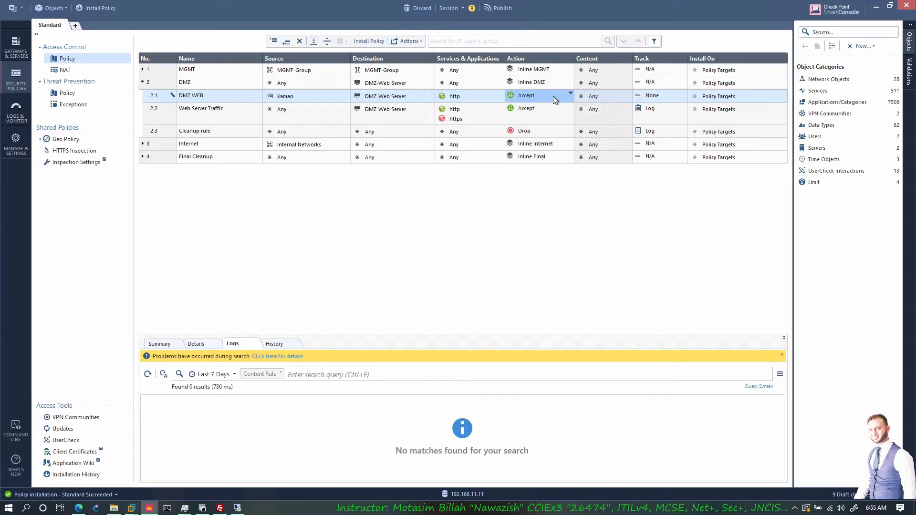
- Enable the Identity Captive Portal in the action settings of the DMZ WEB rule, keeping the action at Accept
{"action": "left_click", "coordinate": [570, 93]}
{"action": "left_click", "coordinate": [586, 123]}
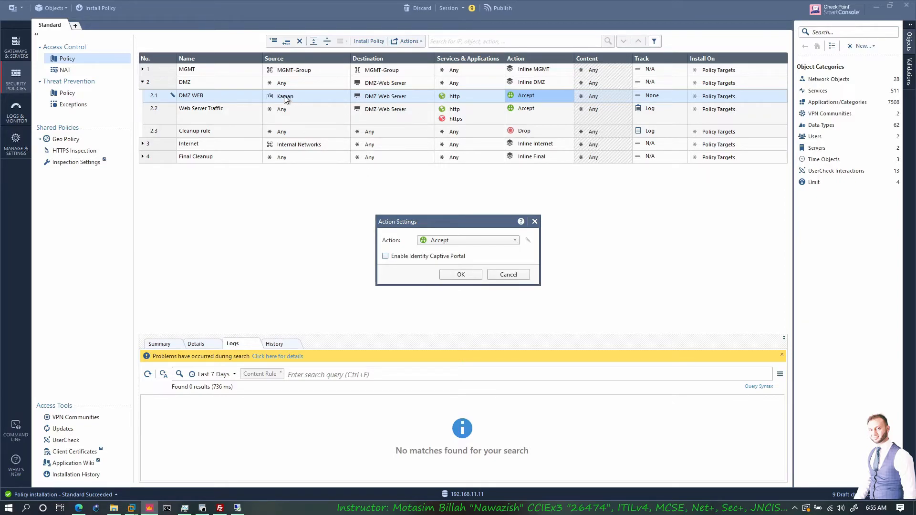
{"action": "left_click", "coordinate": [79, 507]}
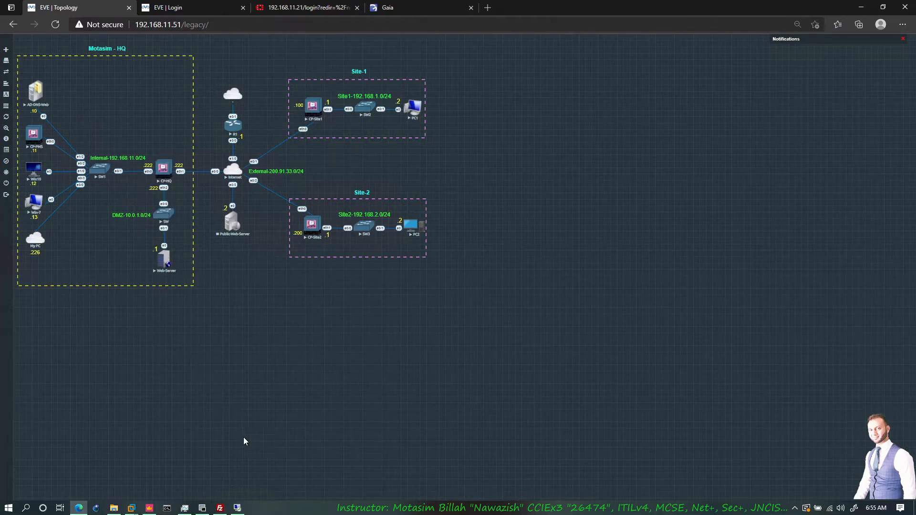
{"action": "left_click", "coordinate": [149, 507]}
{"action": "left_click", "coordinate": [416, 257]}
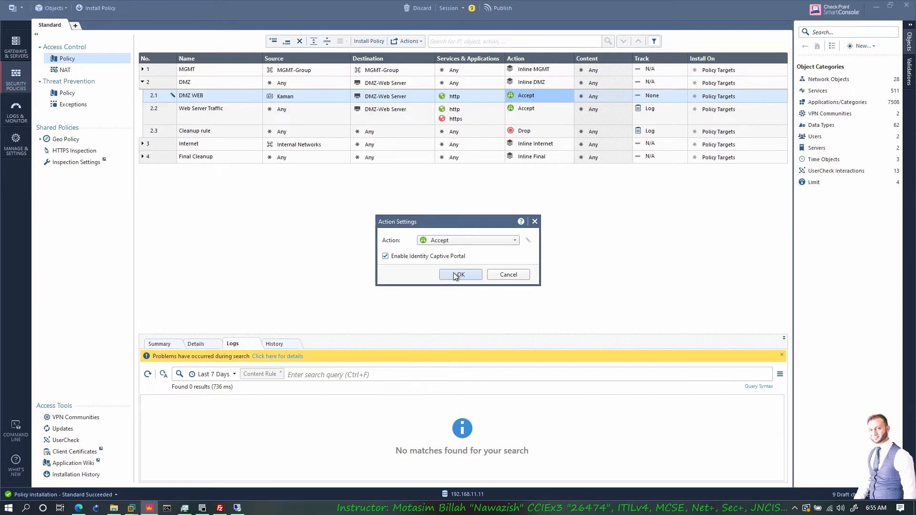
{"action": "left_click", "coordinate": [459, 276]}
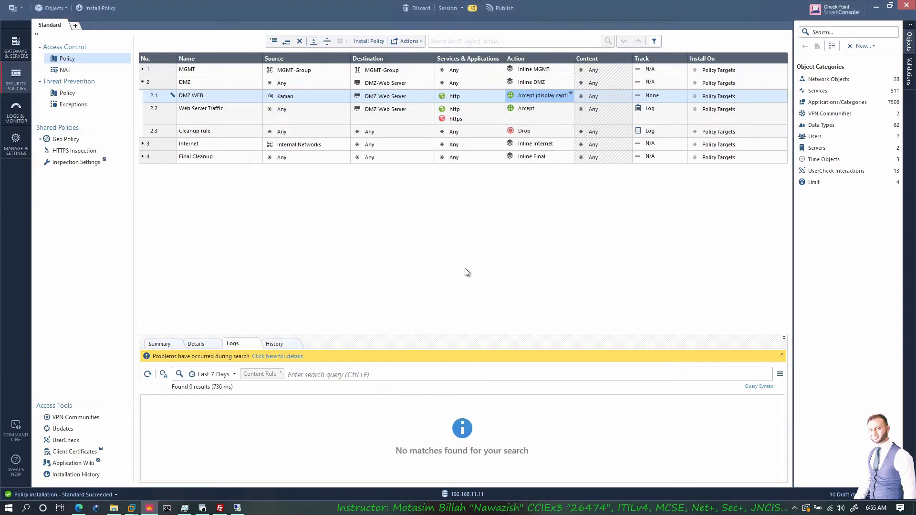
- Publish the draft changes and install the Standard policy on CP-HQ, CP-Site1 and CP-Site2
{"action": "left_click", "coordinate": [98, 8]}
{"action": "left_click", "coordinate": [496, 309]}
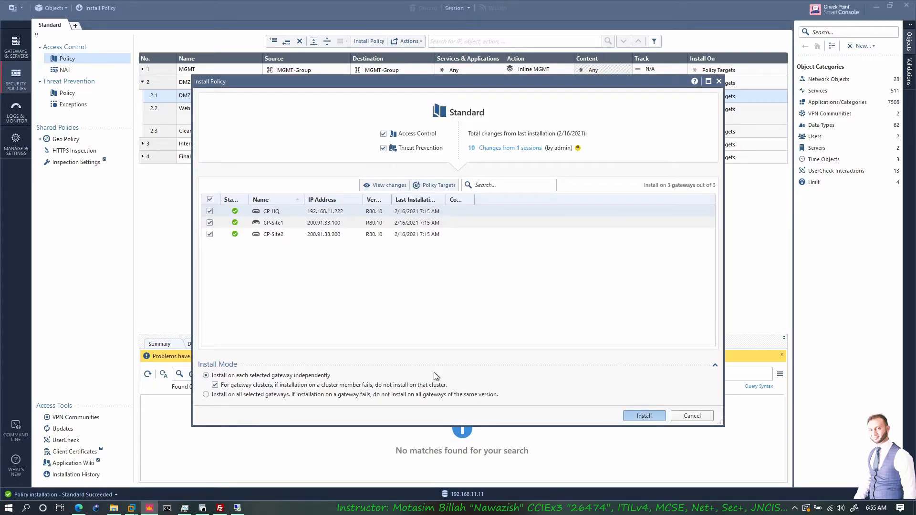
{"action": "key", "text": "Return"}
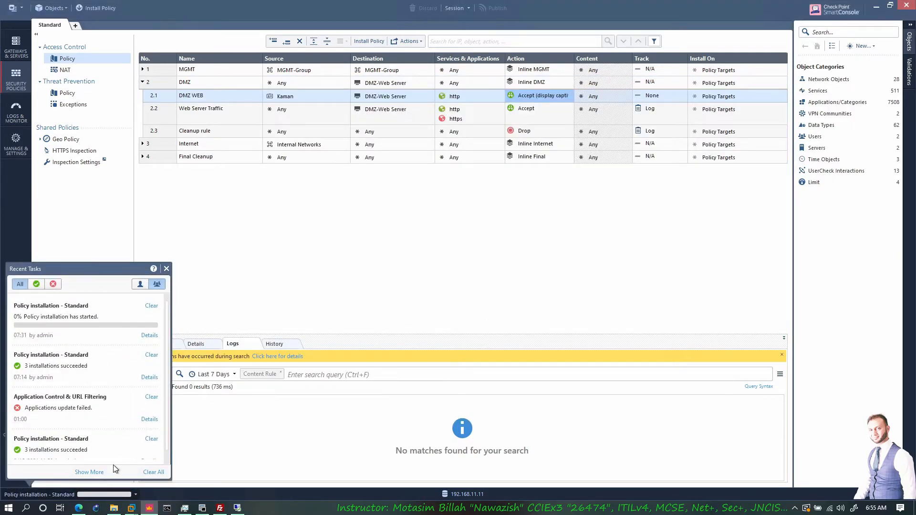
{"action": "left_click", "coordinate": [258, 314]}
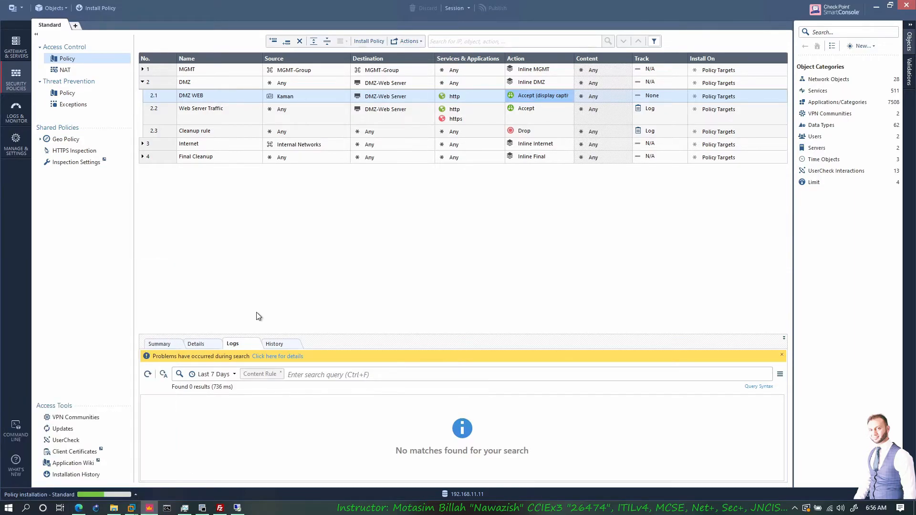
- Switch to the EVE topology in the browser, open the Web-Server console in the DMZ, and start a terminal on it
{"action": "left_click", "coordinate": [115, 508]}
{"action": "left_click", "coordinate": [79, 507]}
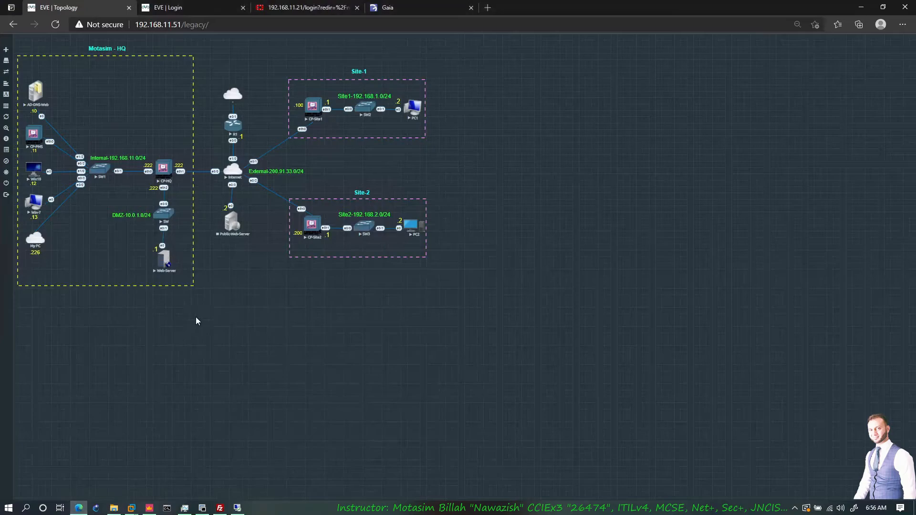
{"action": "left_click", "coordinate": [163, 264]}
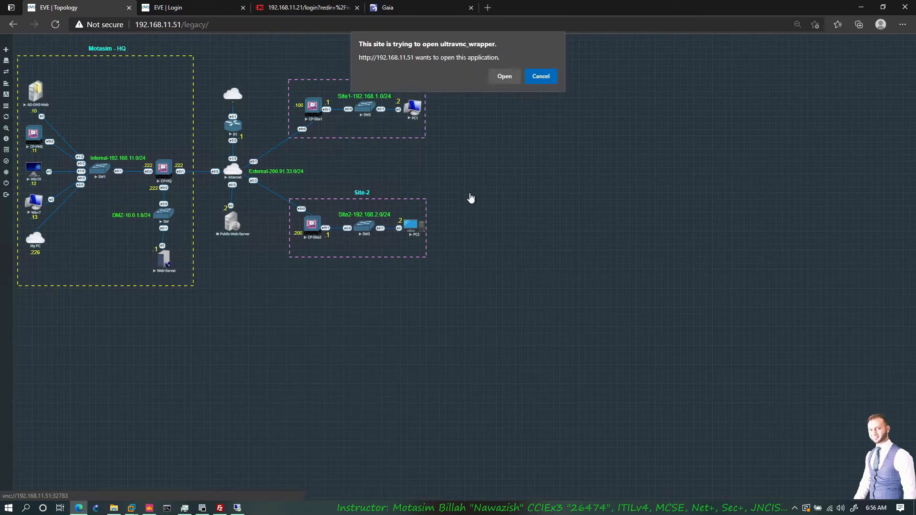
{"action": "left_click", "coordinate": [504, 76]}
{"action": "left_click_drag", "start_coordinate": [450, 61], "coordinate": [665, 48]}
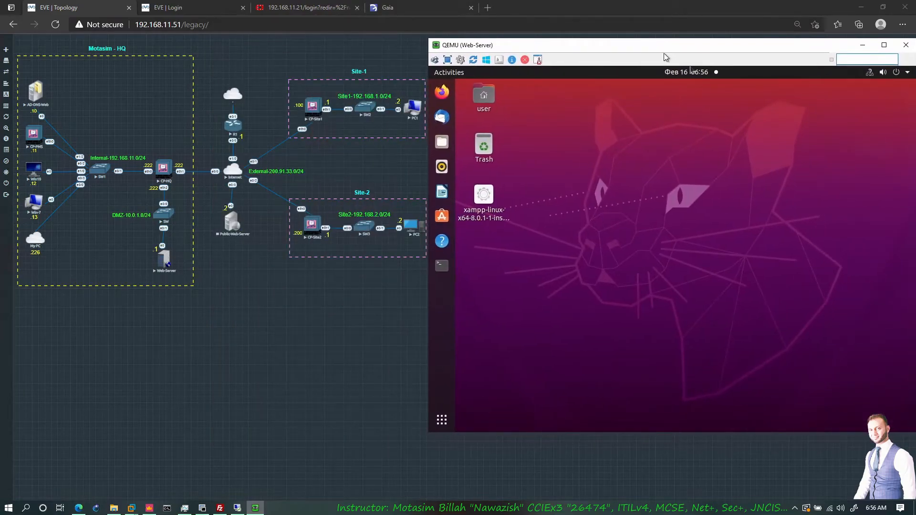
{"action": "left_click", "coordinate": [443, 267]}
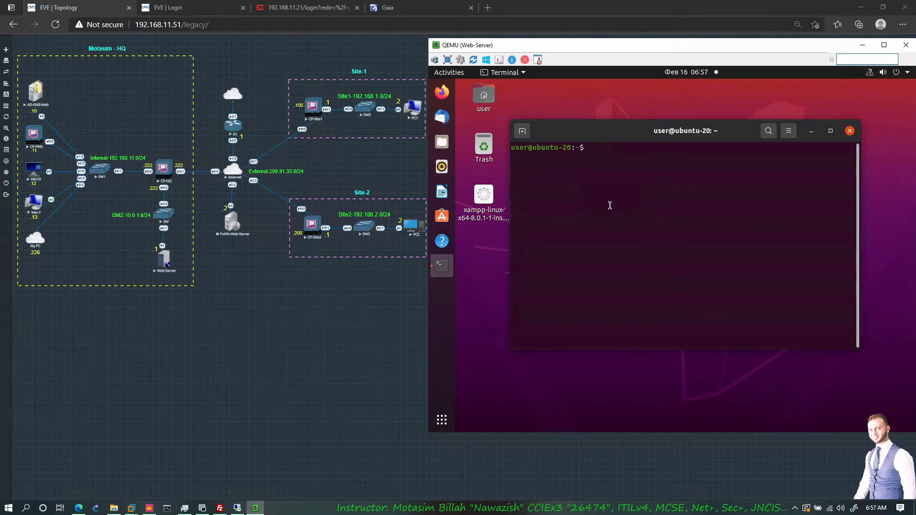
- Start XAMPP on the web server with sudo /opt/lampp/lampp start, entering the sudo password
{"action": "type", "text": "sudo /opt/lampp/lampp start"}
{"action": "key", "text": "Return"}
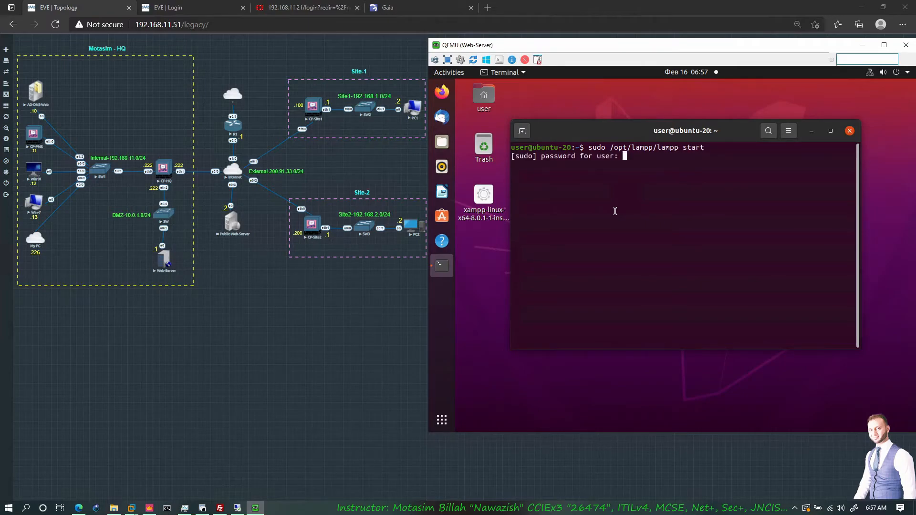
{"action": "key", "text": "Return"}
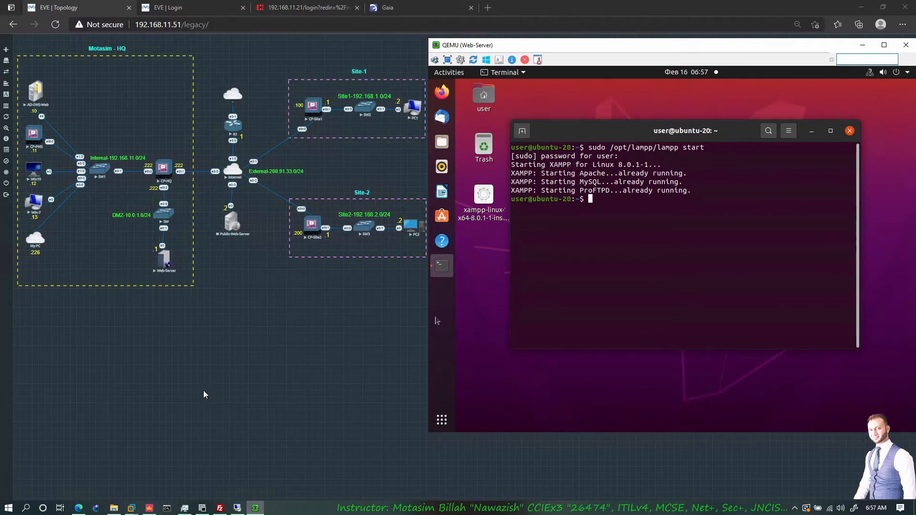
- Connect to the win10 client with its saved remote desktop file from the CP folder and place the session beside the topology
{"action": "left_click", "coordinate": [208, 377]}
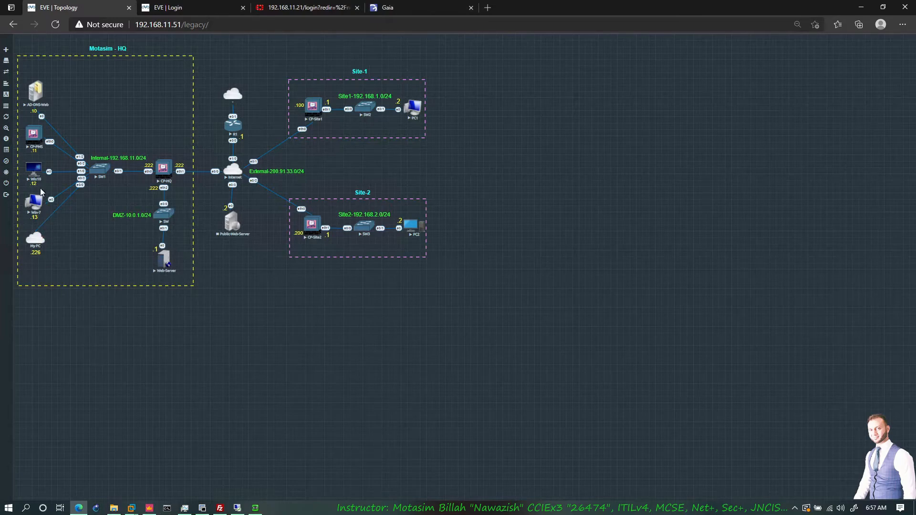
{"action": "left_click", "coordinate": [114, 508]}
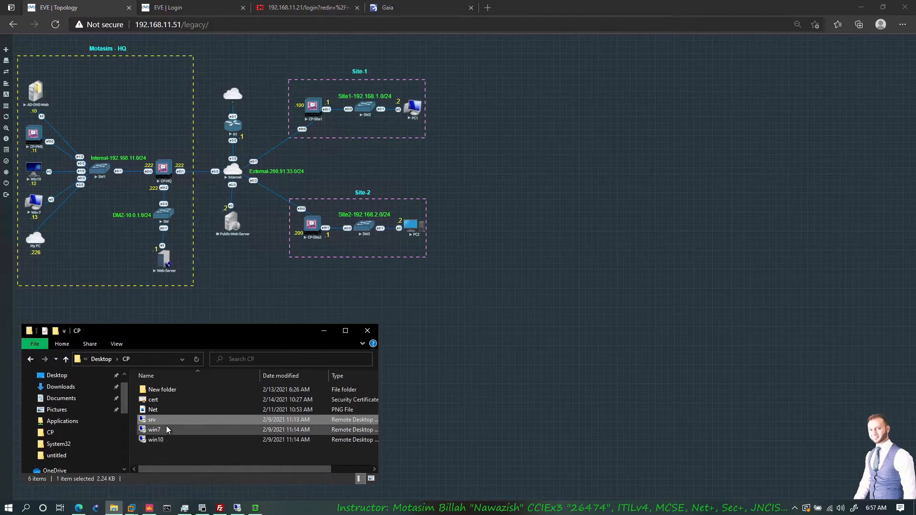
{"action": "double_click", "coordinate": [157, 440]}
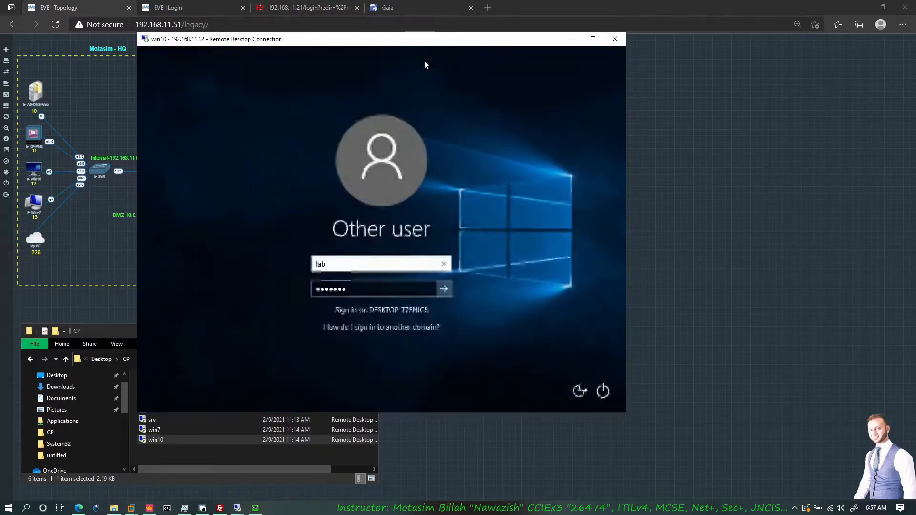
{"action": "left_click_drag", "start_coordinate": [348, 39], "coordinate": [636, 42]}
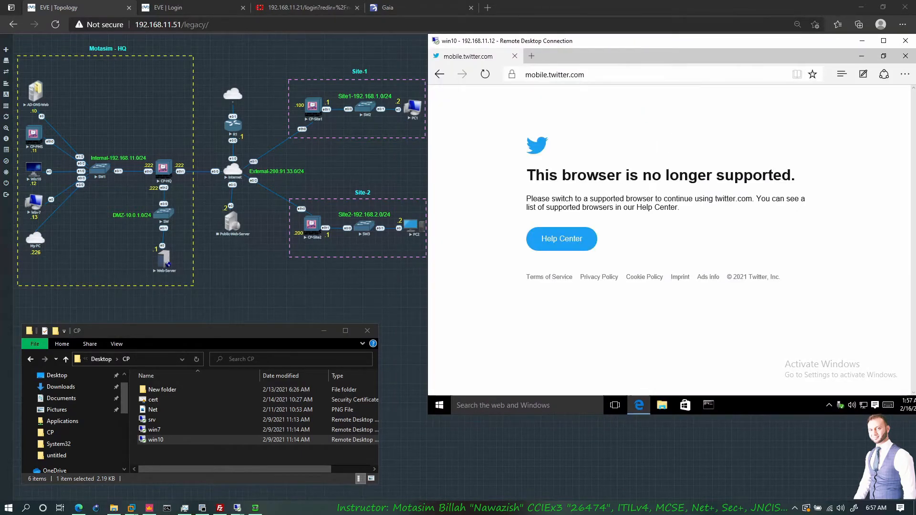
{"action": "left_click", "coordinate": [531, 56]}
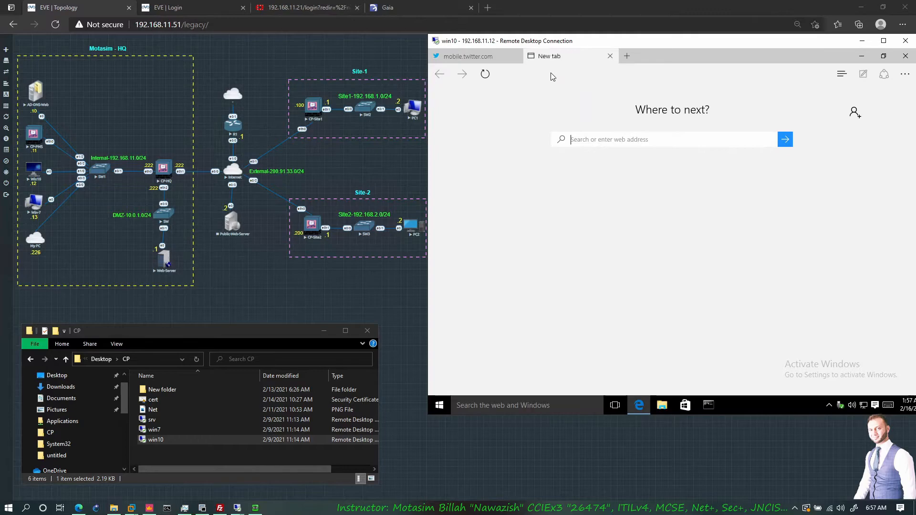
{"action": "type", "text": "www.motasim.com"}
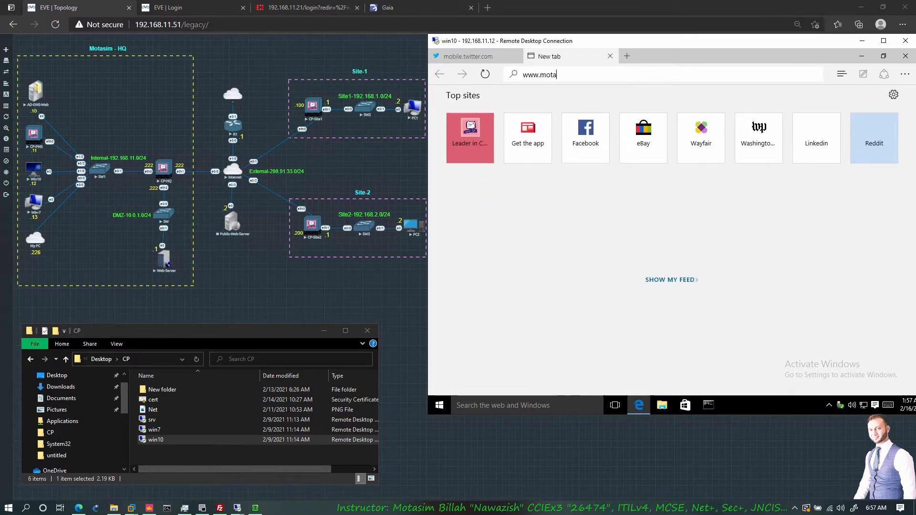
{"action": "key", "text": "Return"}
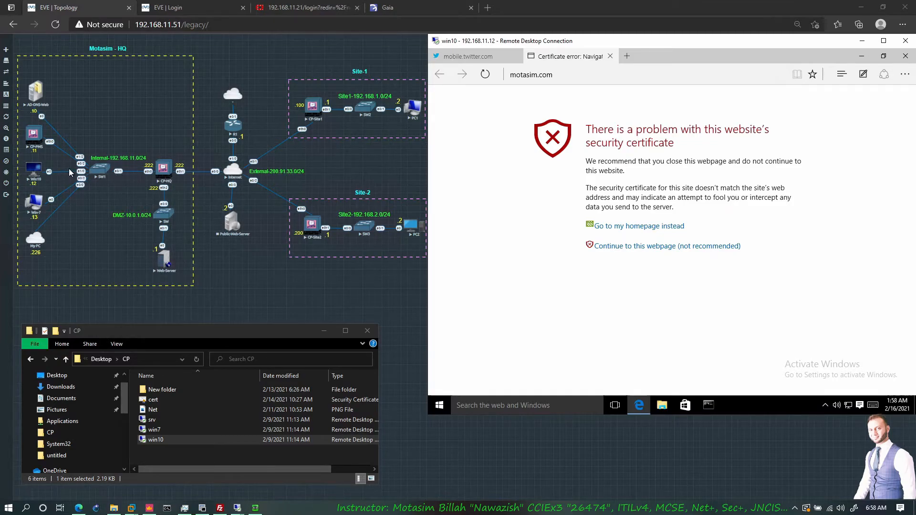
{"action": "left_click", "coordinate": [613, 247]}
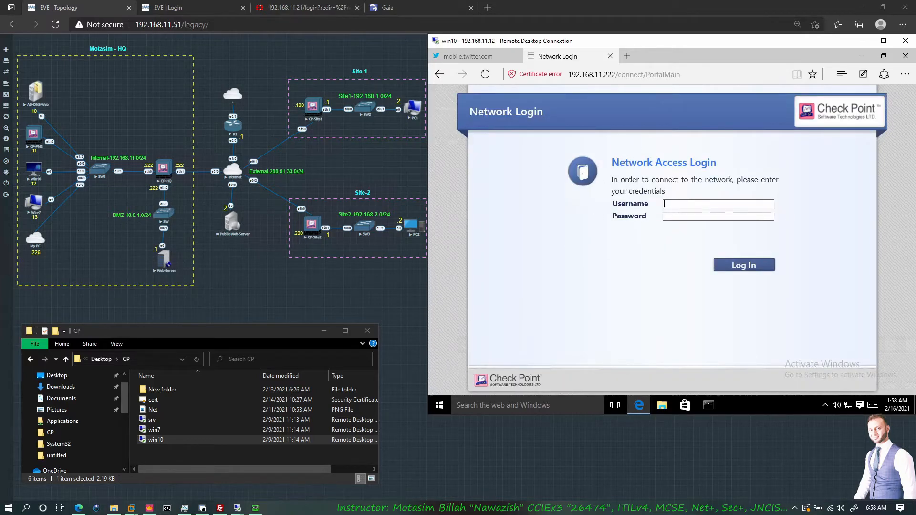
- Log in to the captive portal with the domain user's username and password, open the original destination, and look over the page
{"action": "type", "text": "kamr"}
{"action": "key", "text": "Return"}
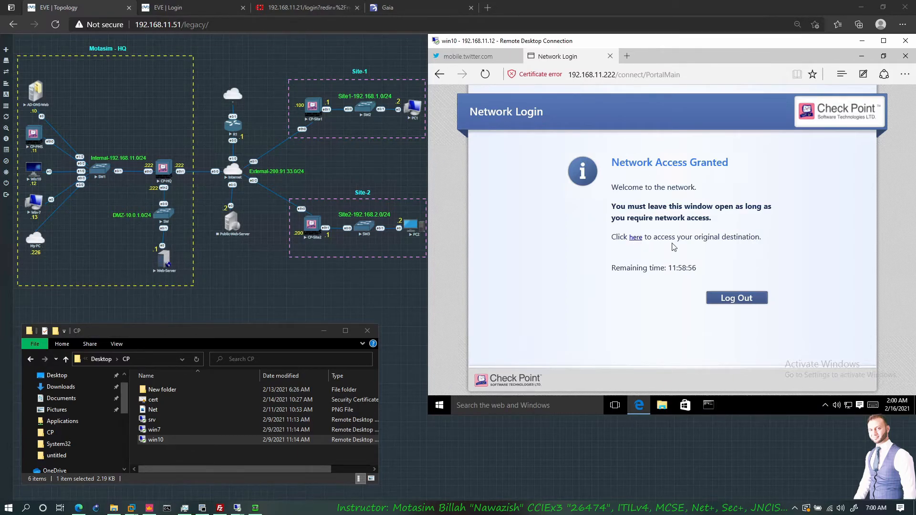
{"action": "left_click", "coordinate": [636, 239]}
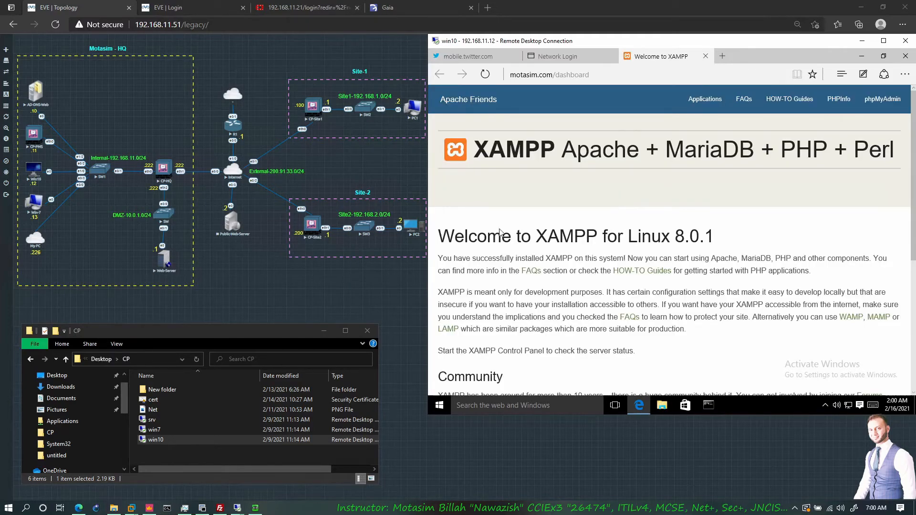
{"action": "scroll", "coordinate": [646, 258], "scroll_direction": "down", "scroll_amount": 5}
{"action": "scroll", "coordinate": [657, 274], "scroll_direction": "up", "scroll_amount": 5}
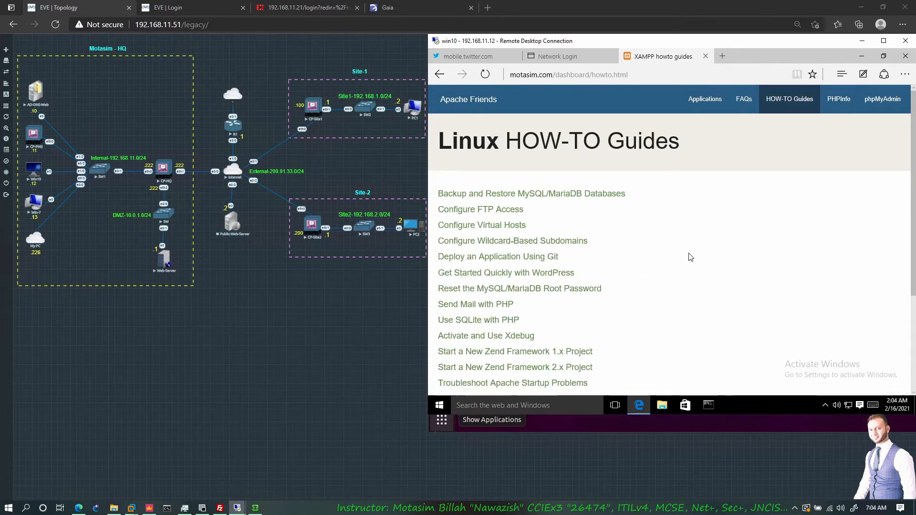
- Return to SmartConsole, set the DMZ WEB rule's tracking to Log, and publish and install the Standard policy on all three gateways
{"action": "left_click", "coordinate": [150, 508]}
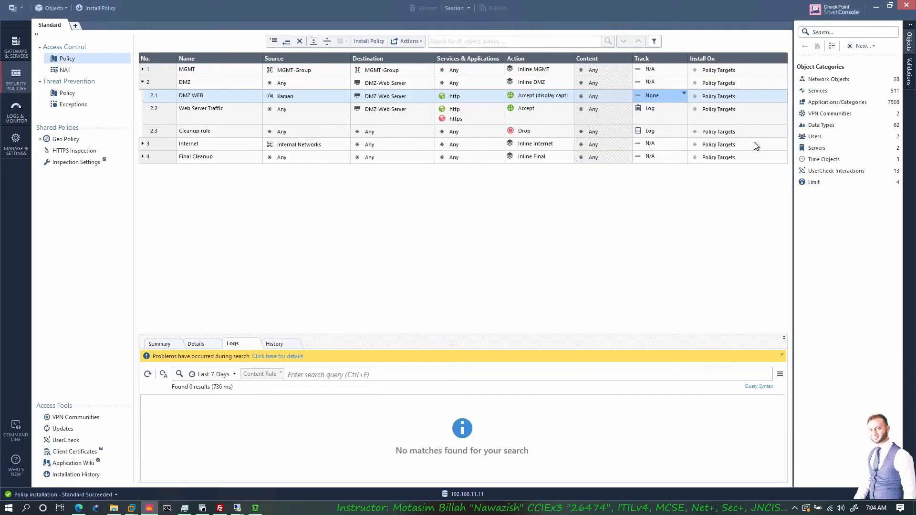
{"action": "left_click", "coordinate": [681, 94]}
{"action": "left_click", "coordinate": [704, 113]}
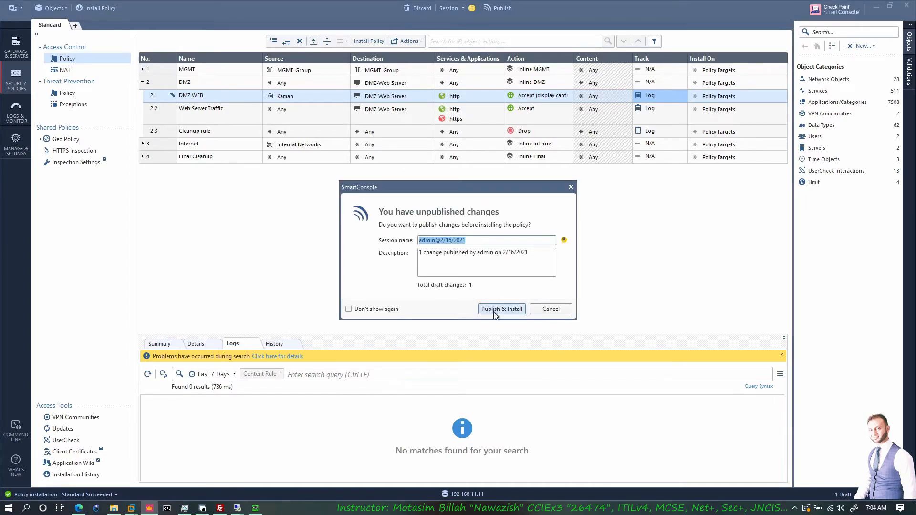
{"action": "left_click", "coordinate": [495, 310]}
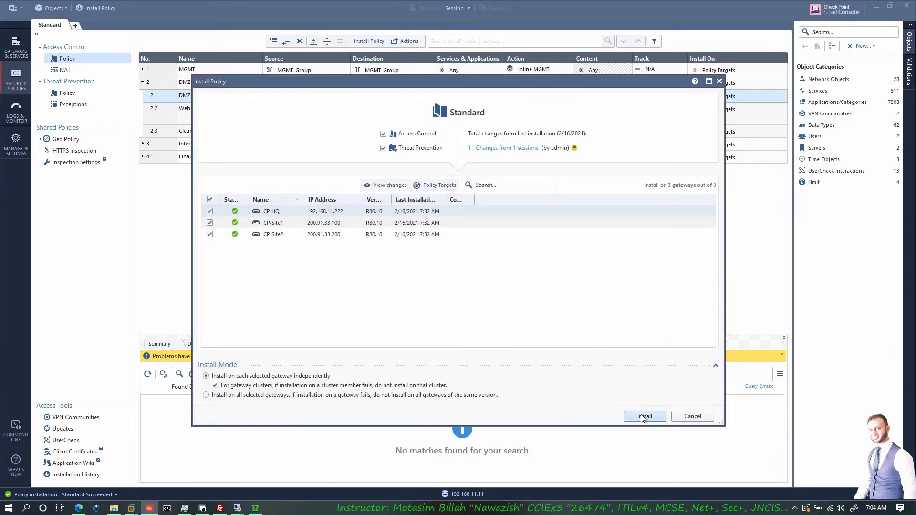
{"action": "key", "text": "Return"}
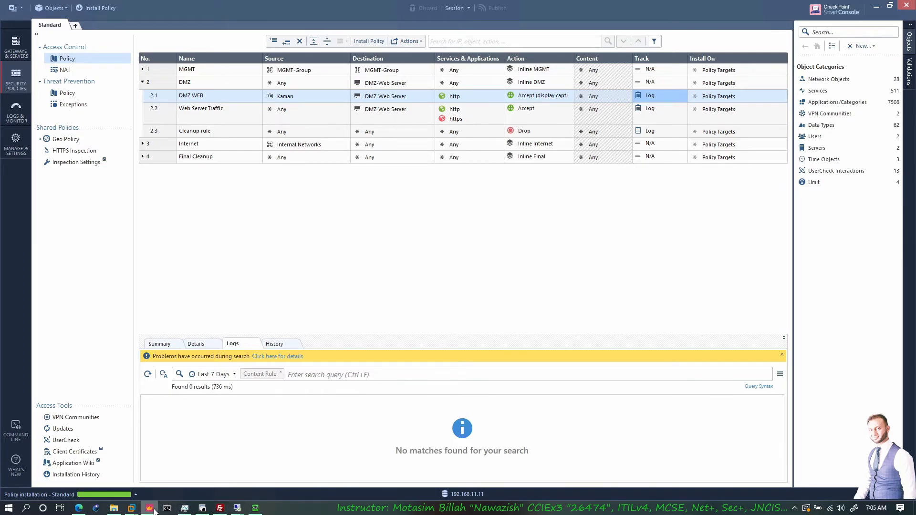
- Switch to the win10 remote session and close the website, the Network Login page and the browser itself
{"action": "mouse_move", "coordinate": [133, 510]}
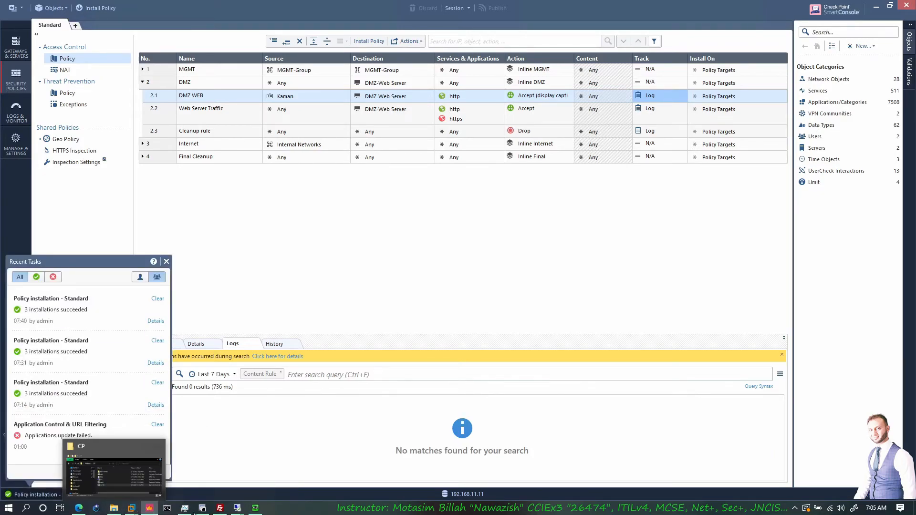
{"action": "mouse_move", "coordinate": [239, 511]}
{"action": "left_click", "coordinate": [258, 478]}
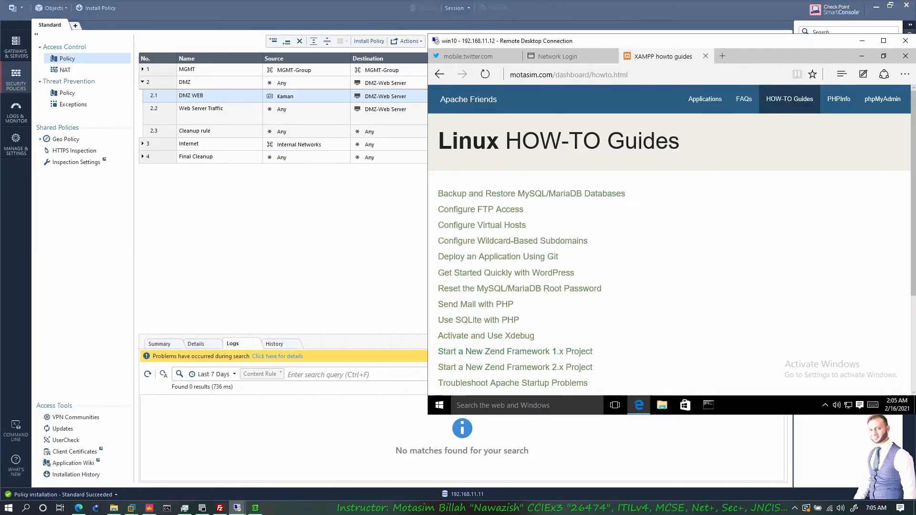
{"action": "left_click", "coordinate": [705, 56]}
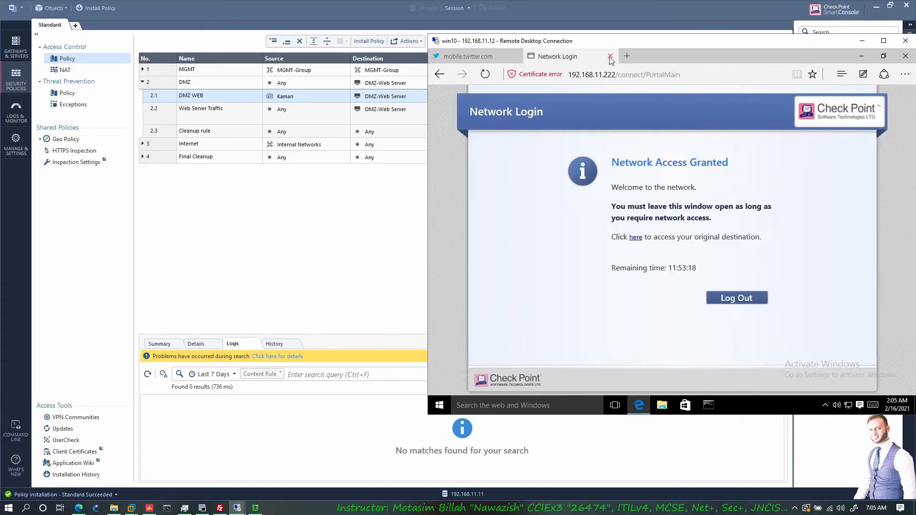
{"action": "left_click", "coordinate": [610, 57]}
{"action": "left_click", "coordinate": [645, 260]}
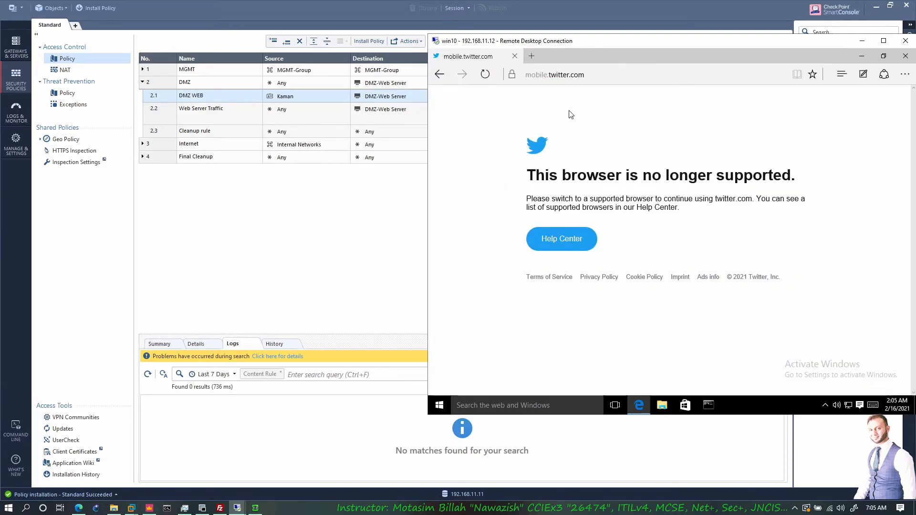
{"action": "left_click", "coordinate": [904, 57]}
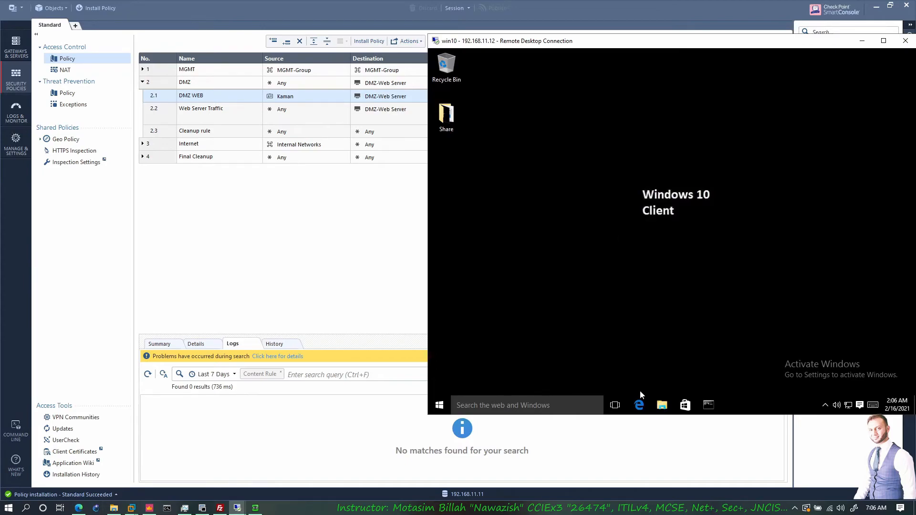
{"action": "left_click", "coordinate": [639, 405]}
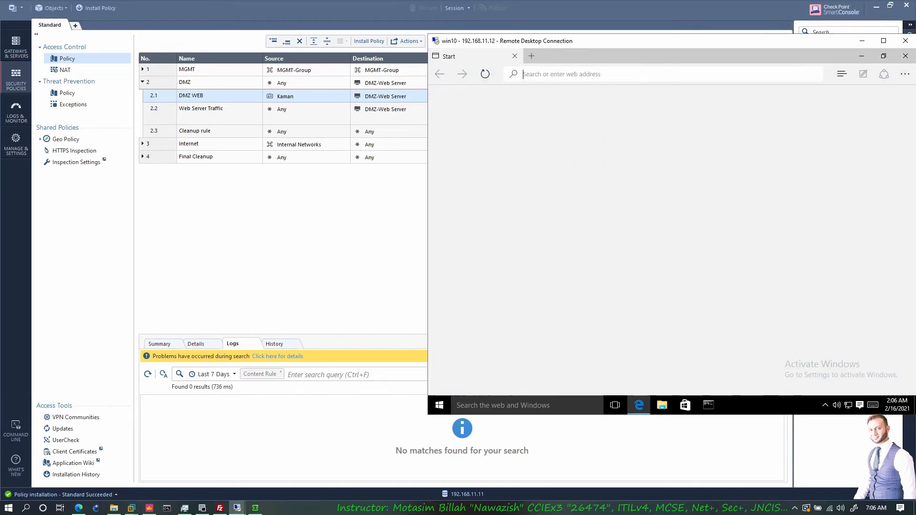
{"action": "type", "text": "www.motasim.com"}
{"action": "key", "text": "Return"}
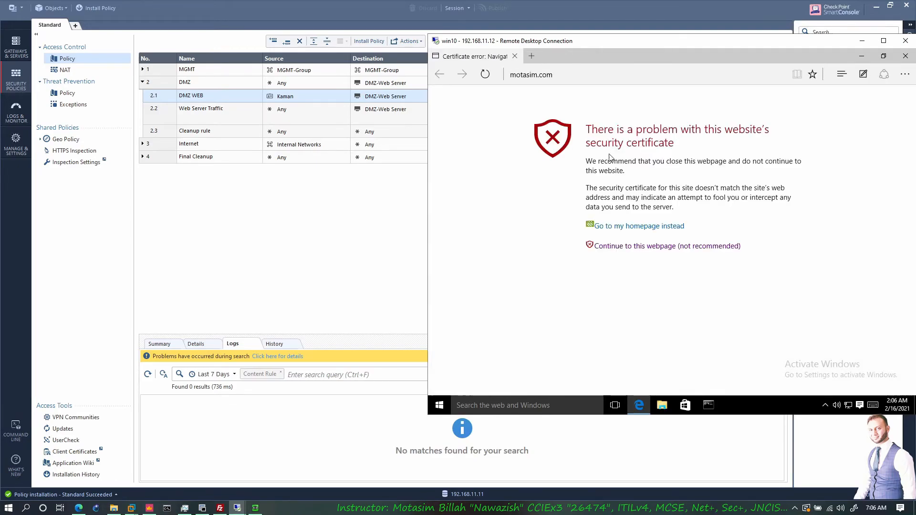
- Continue past the certificate warning, log in to the captive portal with the domain user's username and password, and open the original destination
{"action": "left_click", "coordinate": [620, 246]}
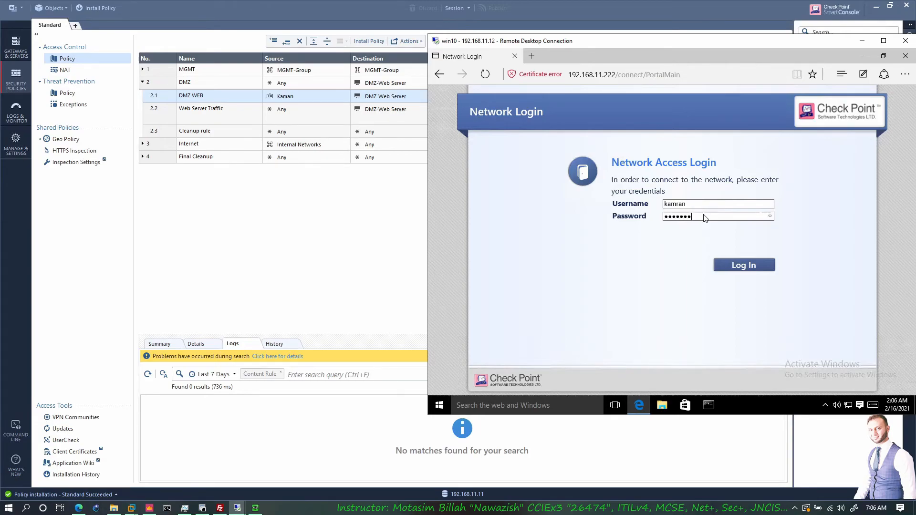
{"action": "key", "text": "Return"}
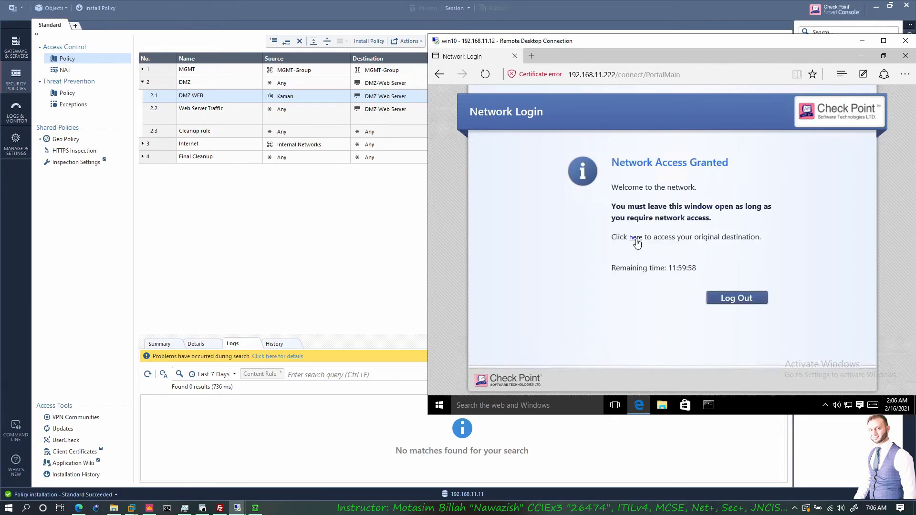
{"action": "left_click", "coordinate": [634, 237]}
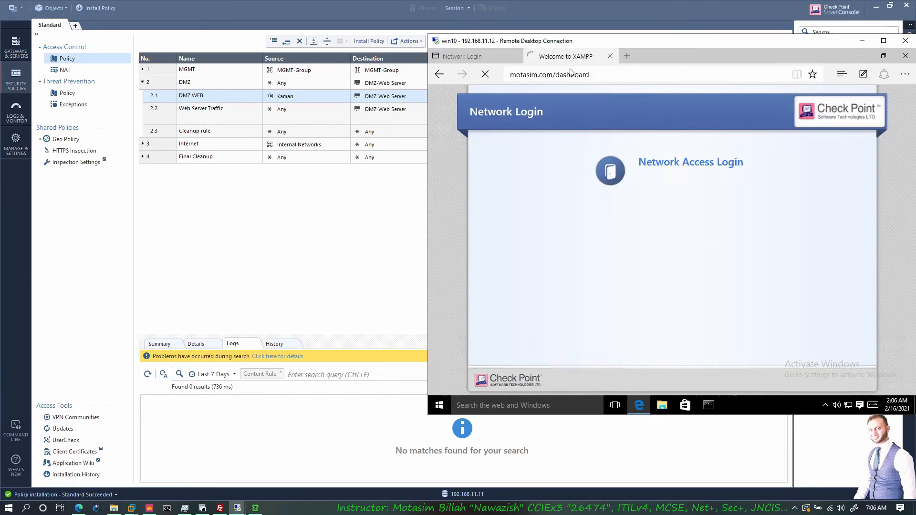
{"action": "left_click", "coordinate": [498, 58]}
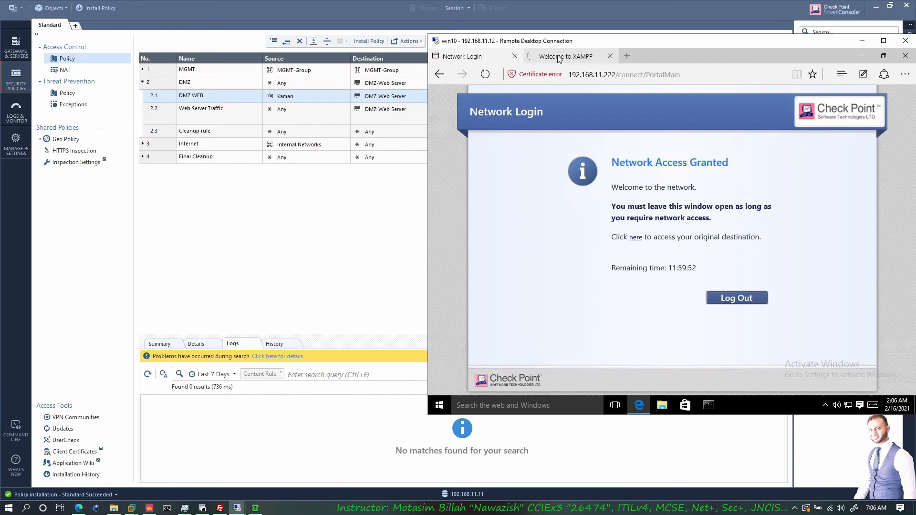
{"action": "left_click", "coordinate": [603, 61]}
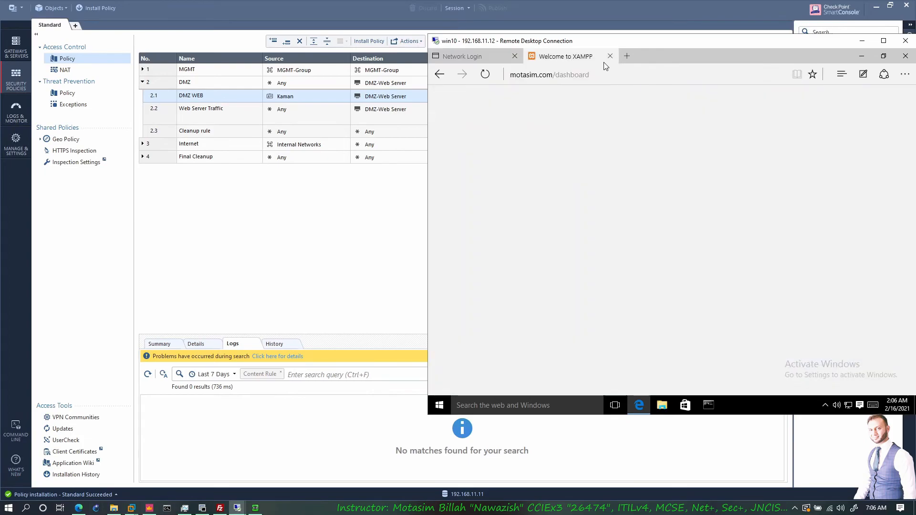
- Switch to SmartConsole's log view, clear the service:icmp-proto query from the latest log file search, and refresh the results
{"action": "left_click", "coordinate": [18, 118]}
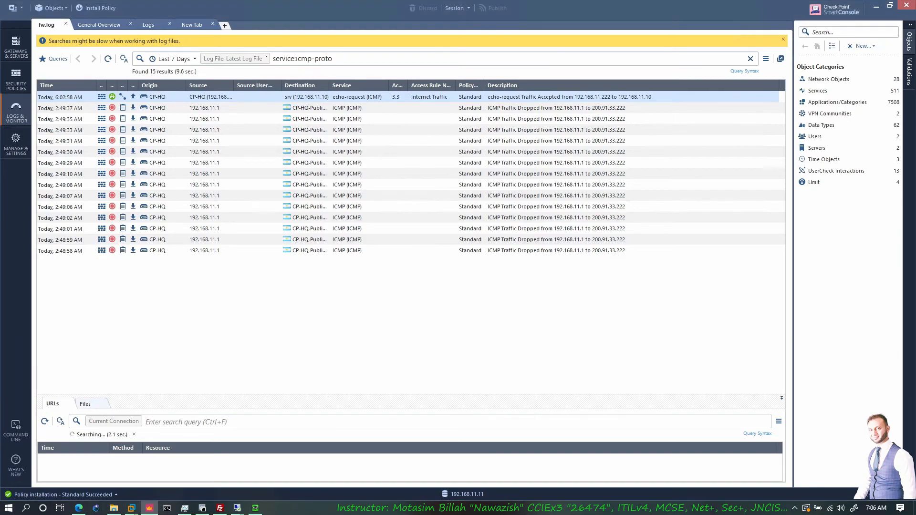
{"action": "left_click", "coordinate": [329, 59]}
{"action": "key", "text": "BackSpace"}
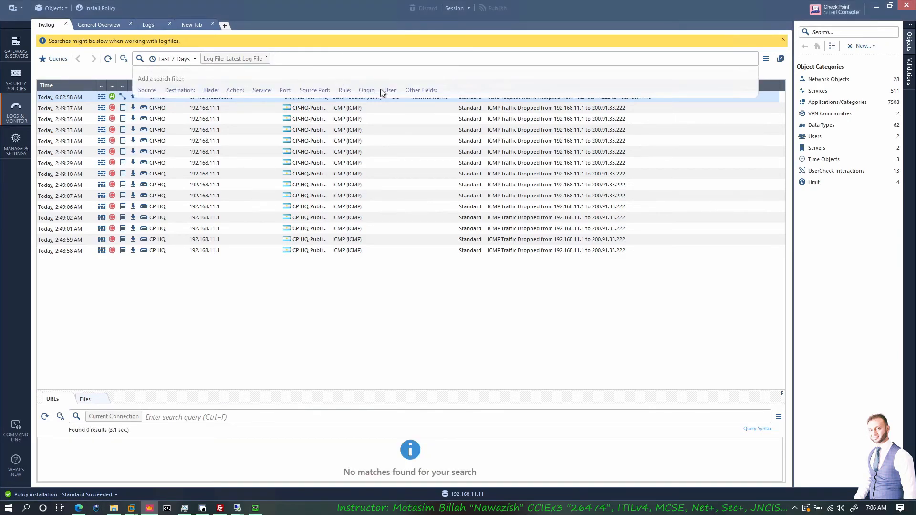
{"action": "left_click", "coordinate": [109, 59]}
{"action": "left_click", "coordinate": [109, 61]}
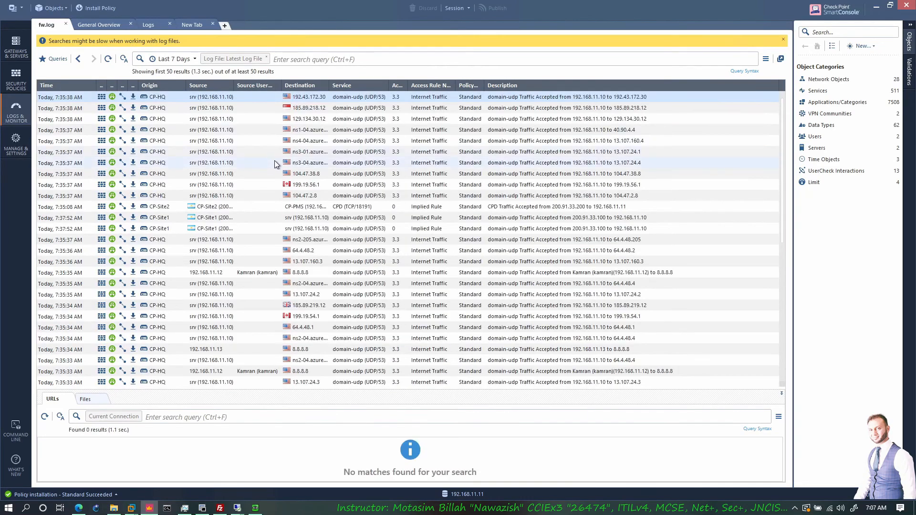
- Widen the Source and Source User Name columns and look through the log for entries that carry a source user
{"action": "left_click_drag", "start_coordinate": [235, 88], "coordinate": [281, 90]}
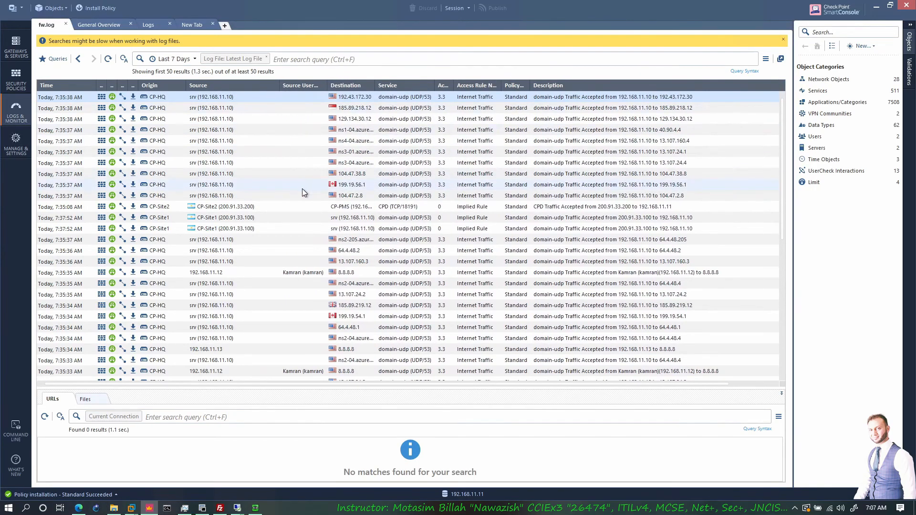
{"action": "scroll", "coordinate": [296, 192], "scroll_direction": "down", "scroll_amount": 2}
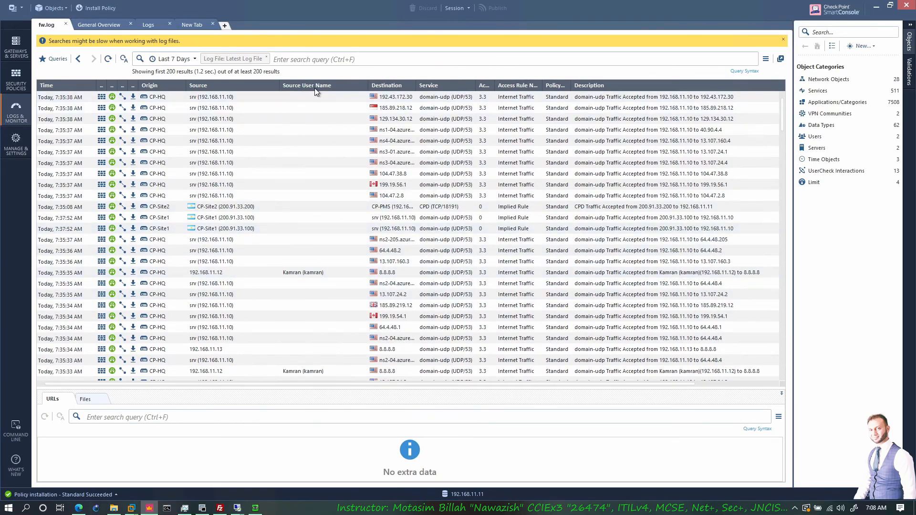
{"action": "scroll", "coordinate": [304, 219], "scroll_direction": "down", "scroll_amount": 4}
{"action": "scroll", "coordinate": [299, 253], "scroll_direction": "down", "scroll_amount": 3}
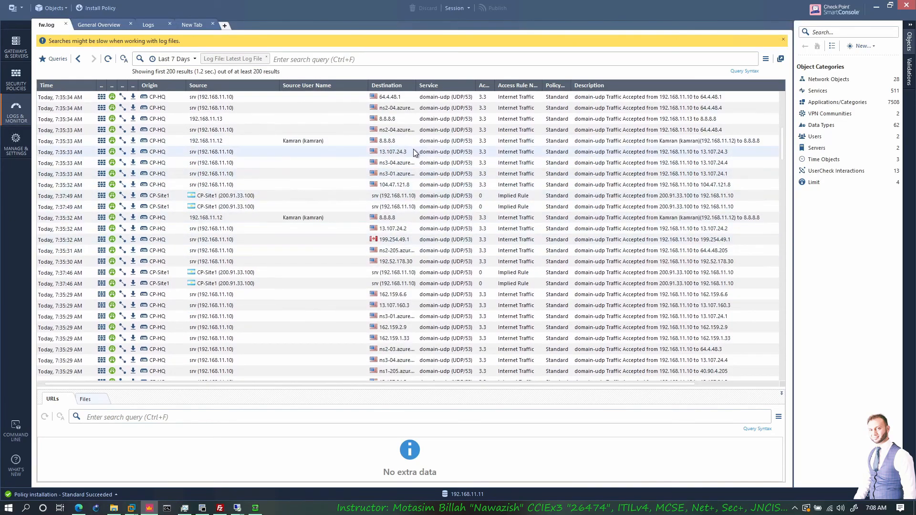
{"action": "scroll", "coordinate": [308, 246], "scroll_direction": "down", "scroll_amount": 6}
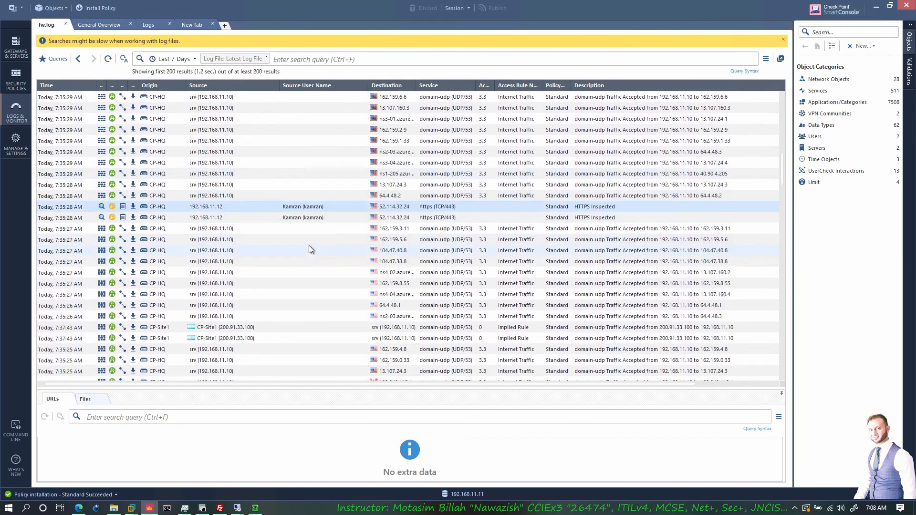
{"action": "scroll", "coordinate": [309, 249], "scroll_direction": "down", "scroll_amount": 3}
{"action": "scroll", "coordinate": [340, 214], "scroll_direction": "up", "scroll_amount": 2}
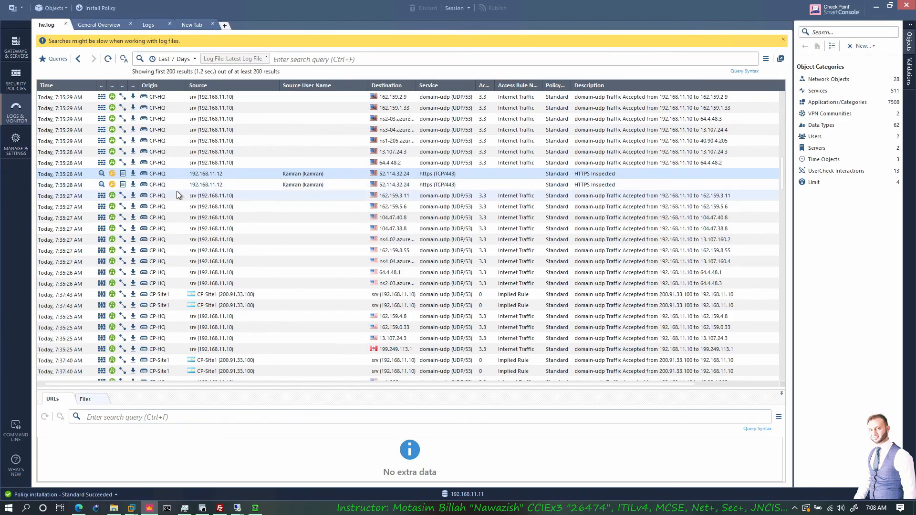
- Open the details of the first HTTPS Inspect entry from 192.168.11.12, check its service and source, and close them
{"action": "double_click", "coordinate": [172, 175]}
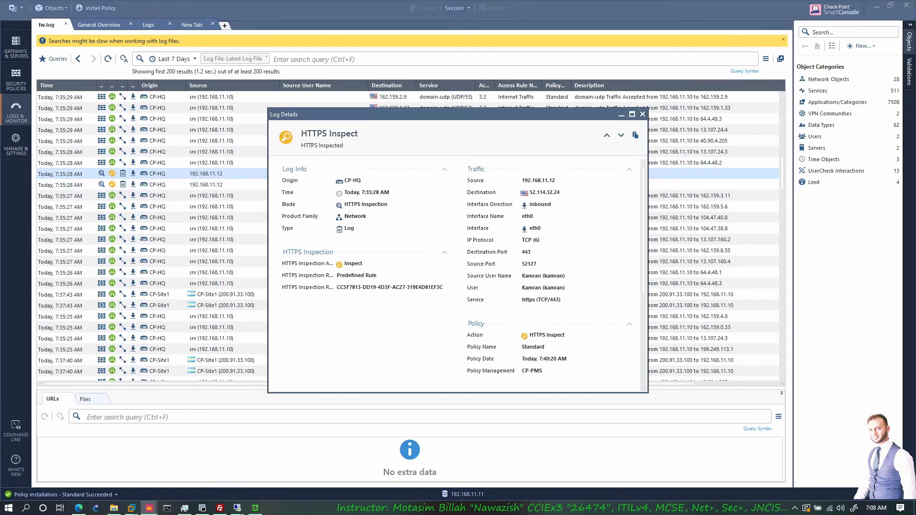
{"action": "left_click_drag", "start_coordinate": [525, 300], "coordinate": [561, 300]}
{"action": "left_click_drag", "start_coordinate": [527, 181], "coordinate": [555, 180]}
{"action": "left_click", "coordinate": [642, 114]}
- Find the HTTP log entry to the DMZ web server matched by the DMZ WEB rule and open its details
{"action": "scroll", "coordinate": [391, 305], "scroll_direction": "down", "scroll_amount": 6}
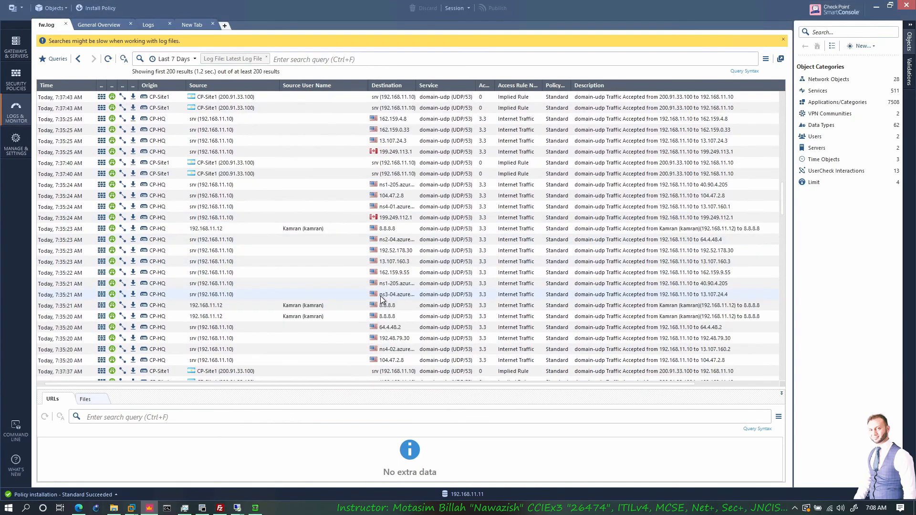
{"action": "scroll", "coordinate": [441, 277], "scroll_direction": "down", "scroll_amount": 2}
{"action": "scroll", "coordinate": [442, 274], "scroll_direction": "down", "scroll_amount": 7}
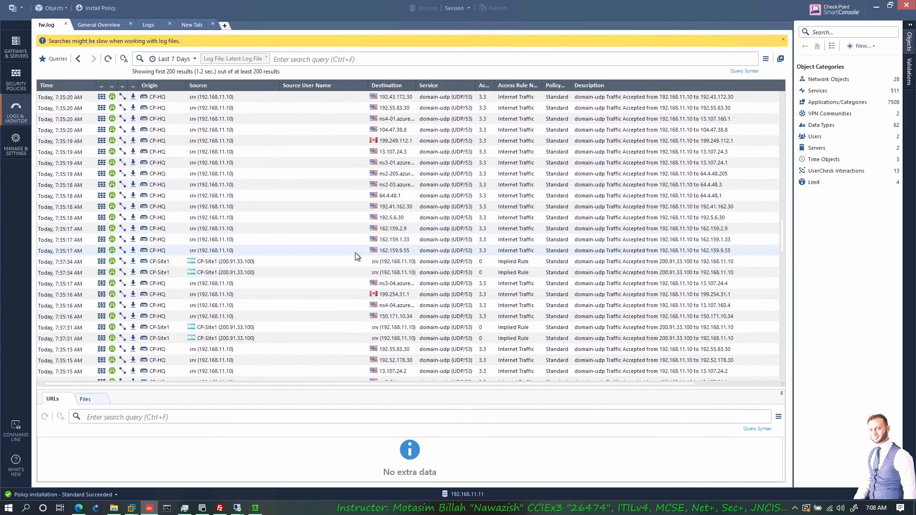
{"action": "scroll", "coordinate": [364, 250], "scroll_direction": "down", "scroll_amount": 6}
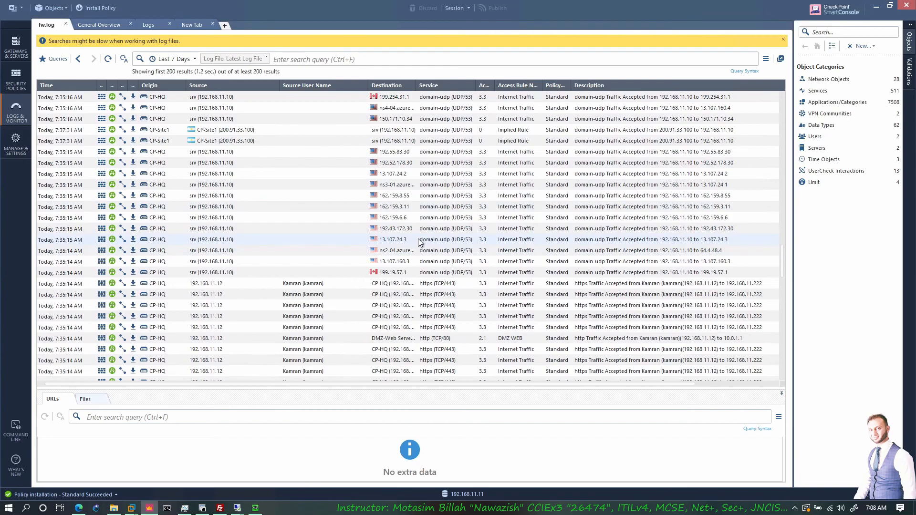
{"action": "scroll", "coordinate": [433, 240], "scroll_direction": "down", "scroll_amount": 3}
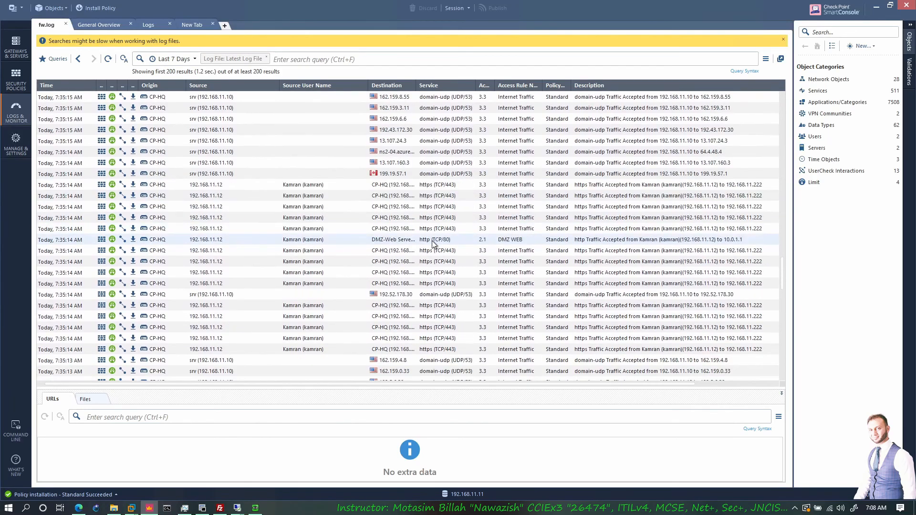
{"action": "left_click", "coordinate": [431, 239]}
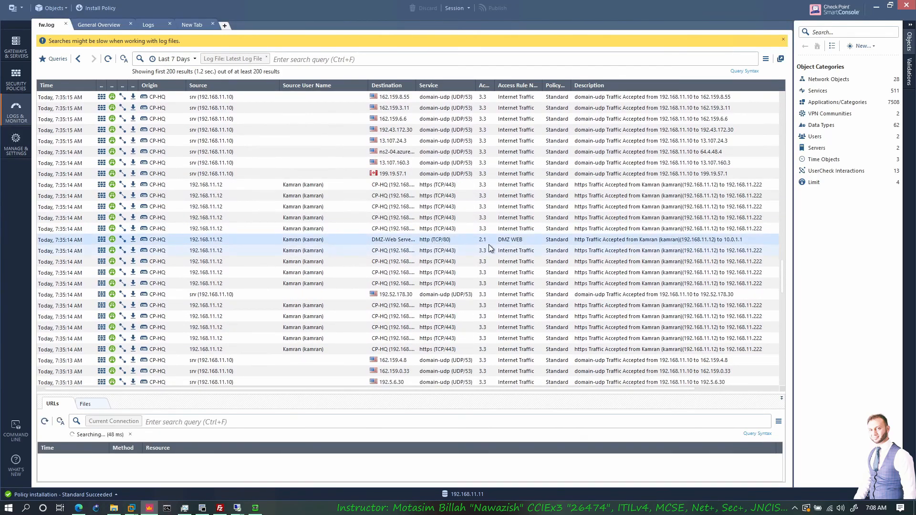
{"action": "double_click", "coordinate": [330, 239]}
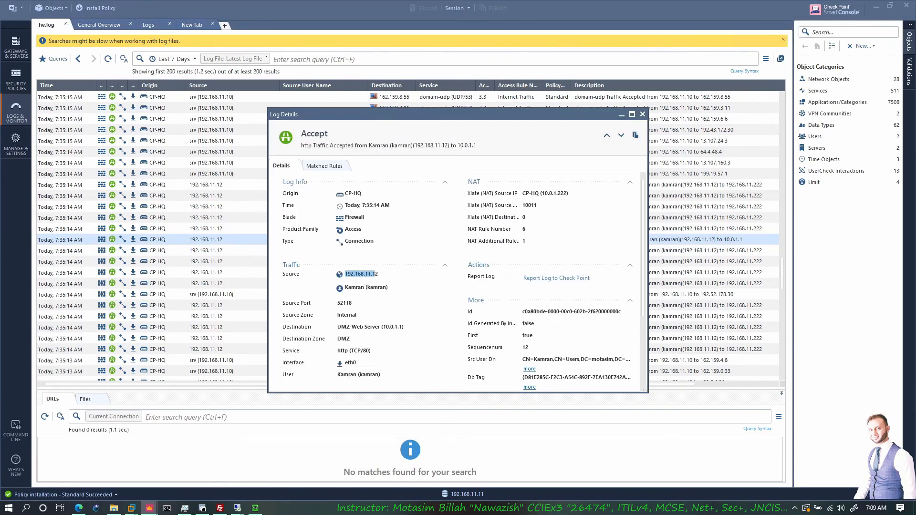
- Examine the entry's source user, destination, action, access rule name and NAT fields
{"action": "left_click_drag", "start_coordinate": [387, 287], "coordinate": [347, 287]}
{"action": "scroll", "coordinate": [381, 305], "scroll_direction": "down", "scroll_amount": 4}
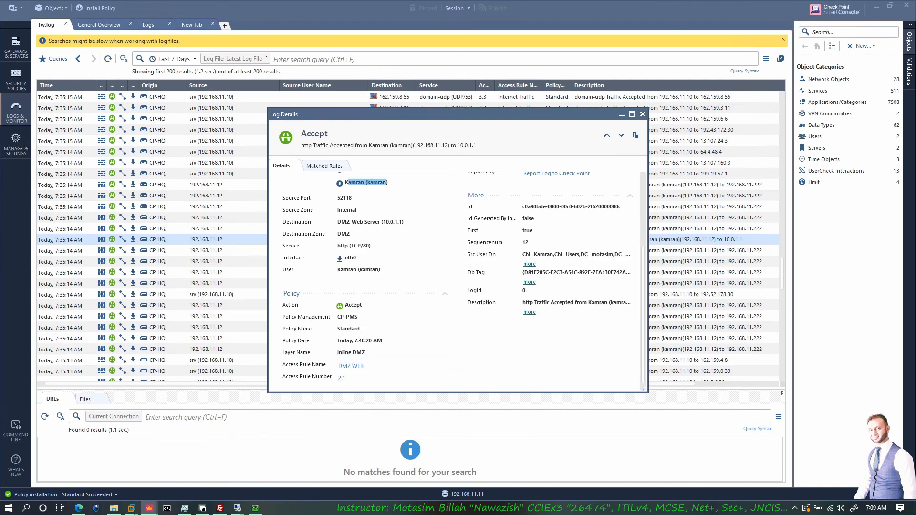
{"action": "left_click", "coordinate": [335, 224]}
{"action": "left_click_drag", "start_coordinate": [351, 304], "coordinate": [362, 304]}
{"action": "left_click_drag", "start_coordinate": [316, 365], "coordinate": [281, 366]}
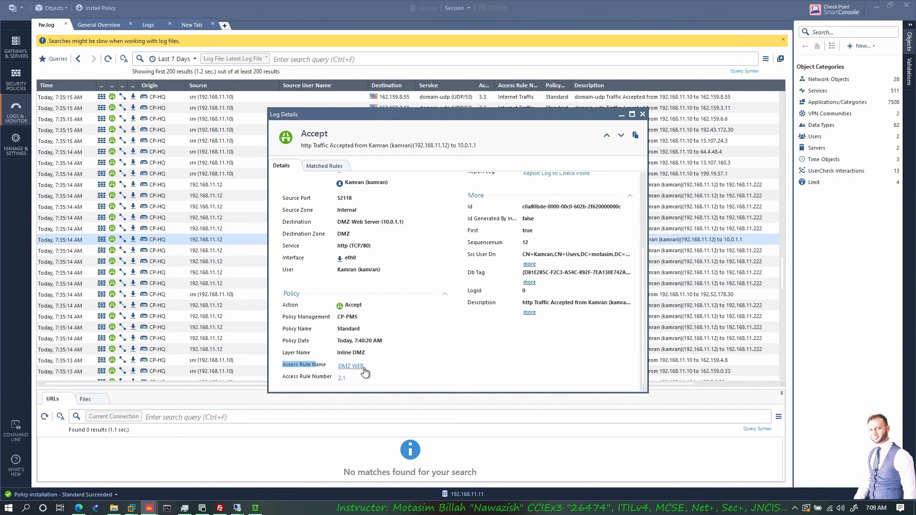
{"action": "scroll", "coordinate": [451, 352], "scroll_direction": "up", "scroll_amount": 3}
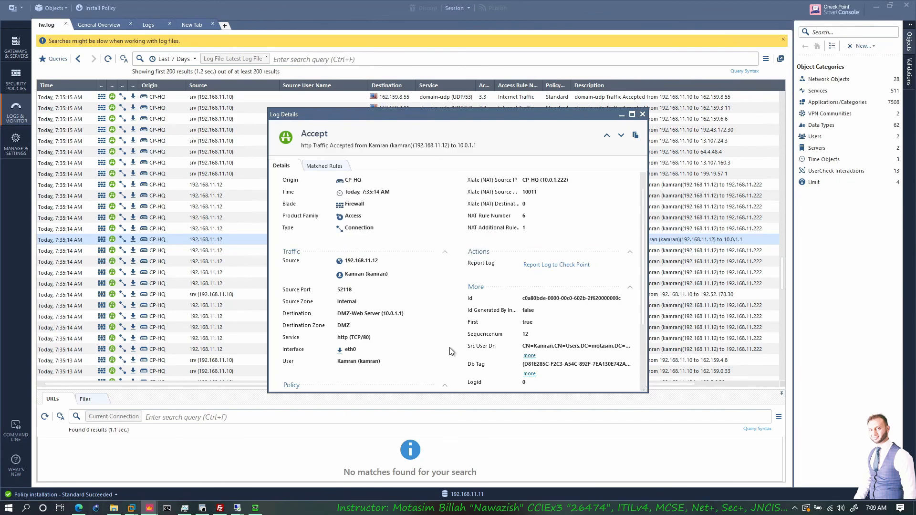
{"action": "left_click_drag", "start_coordinate": [518, 193], "coordinate": [486, 193]}
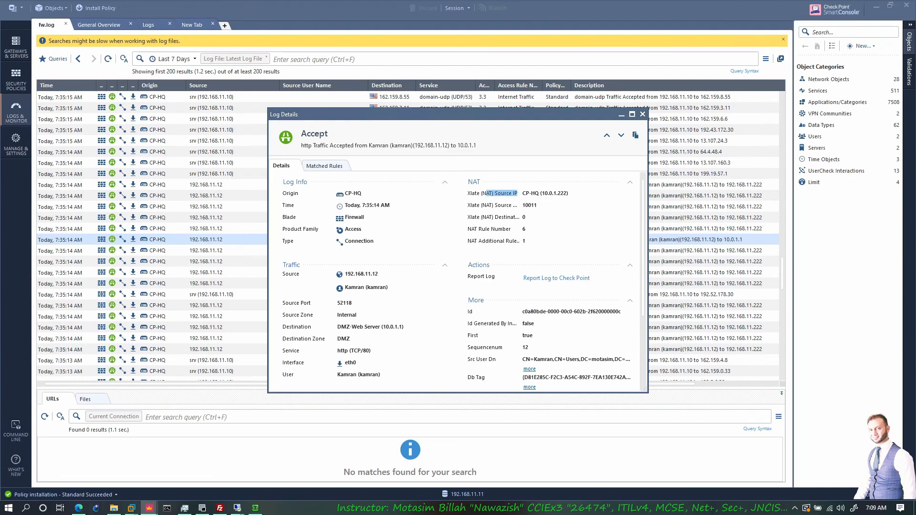
{"action": "left_click", "coordinate": [517, 218]}
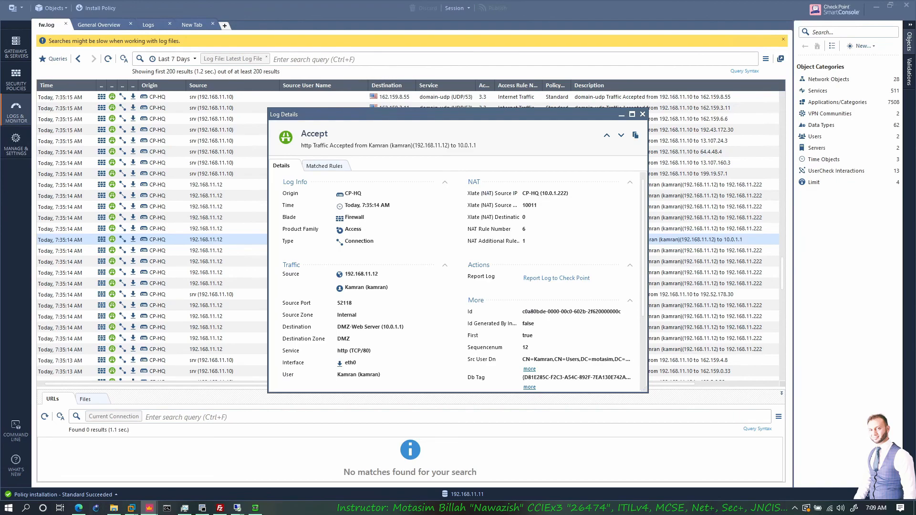